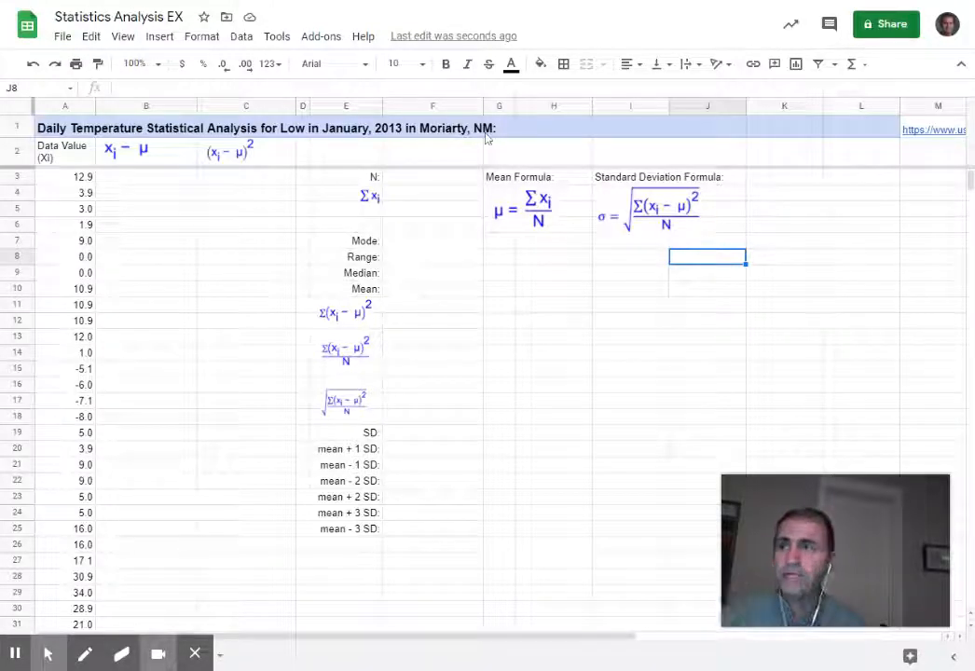
Increase column A's number format to three decimal places and reduce it back to one decimal place.
{"action": "left_click", "coordinate": [48, 653]}
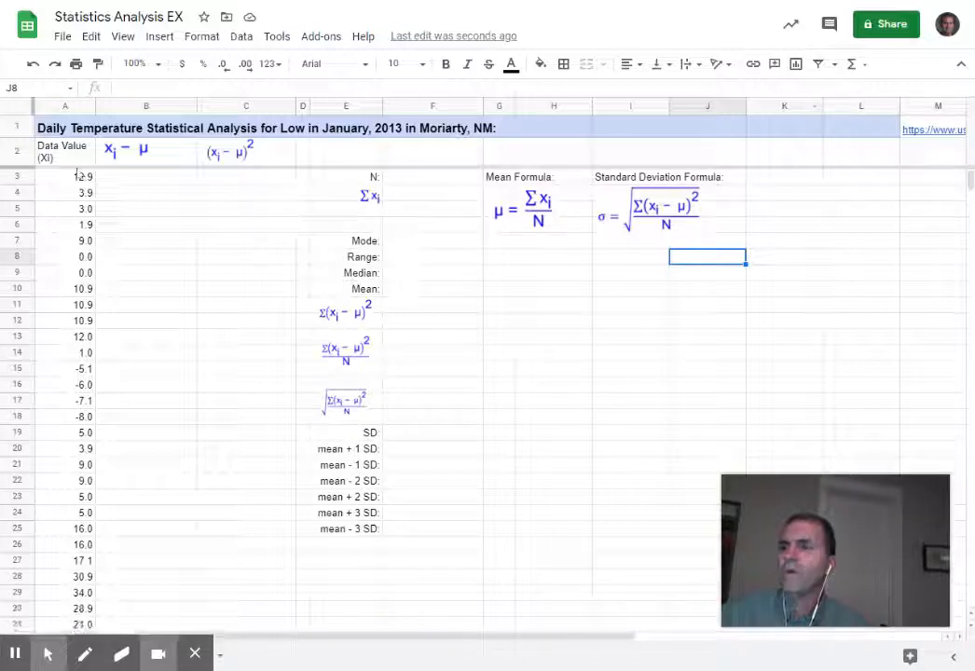
{"action": "left_click", "coordinate": [223, 66]}
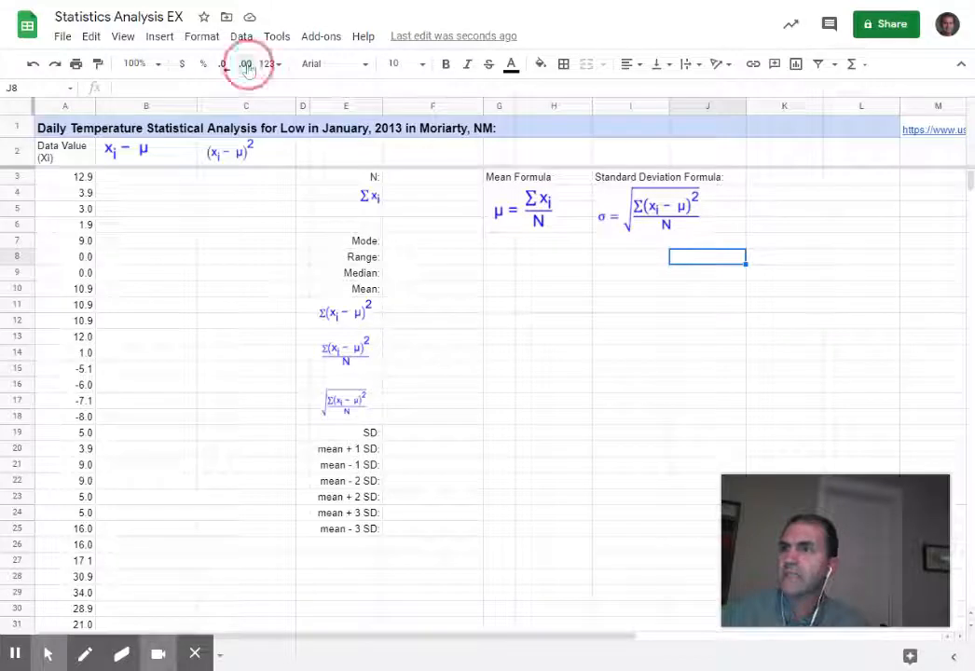
{"action": "left_click", "coordinate": [65, 105]}
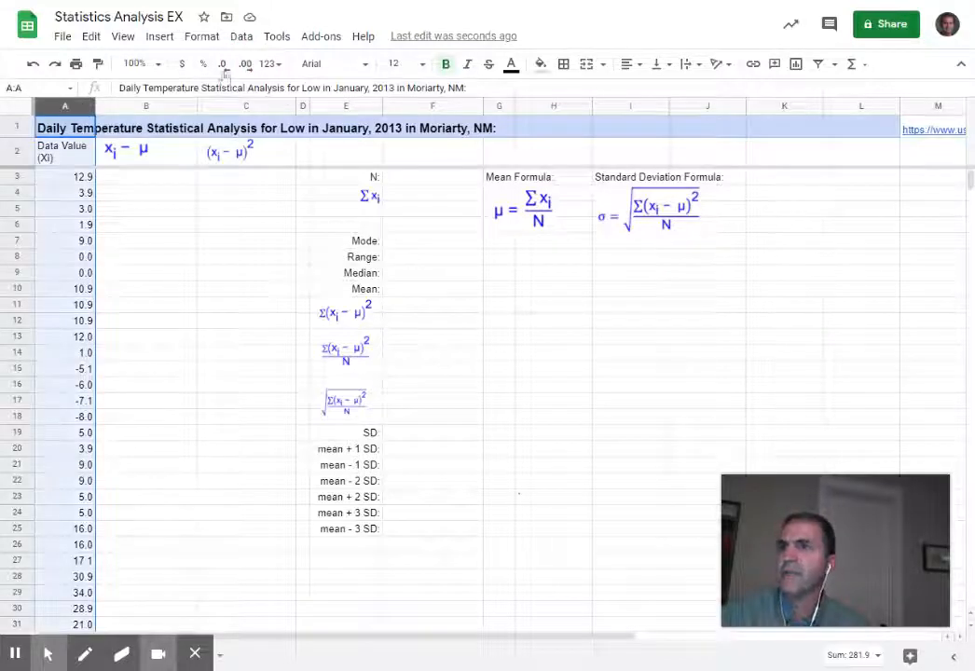
{"action": "left_click", "coordinate": [245, 64]}
{"action": "left_click", "coordinate": [245, 64]}
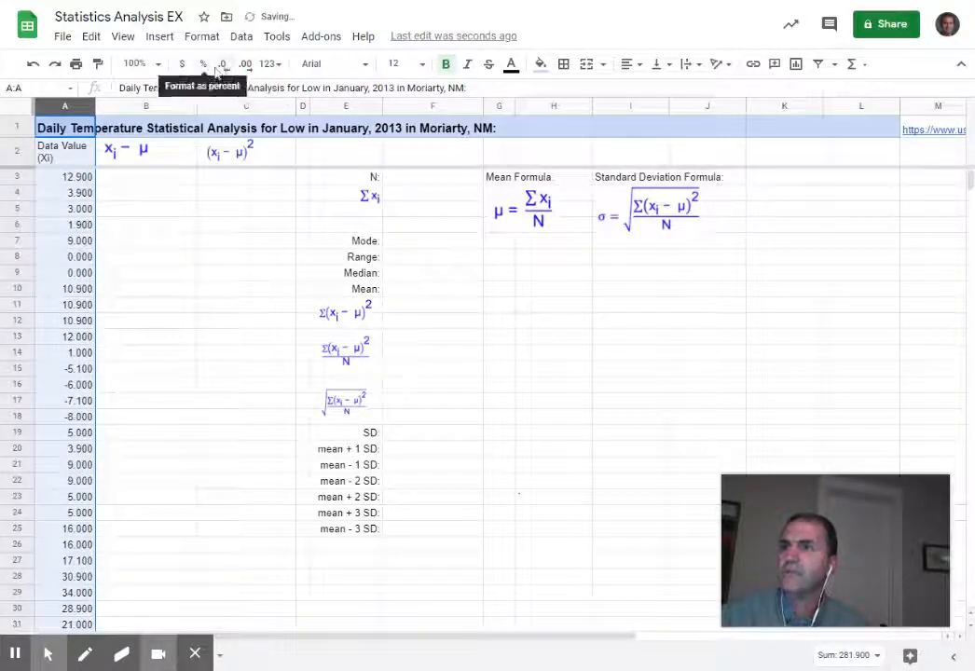
{"action": "left_click", "coordinate": [222, 65]}
{"action": "left_click", "coordinate": [222, 66]}
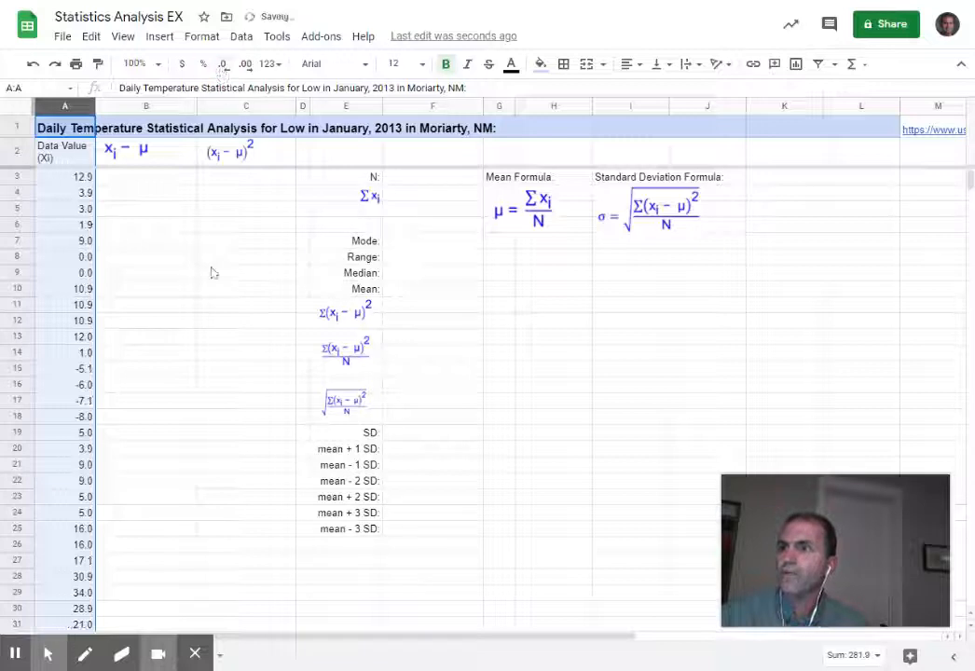
{"action": "left_click", "coordinate": [207, 289]}
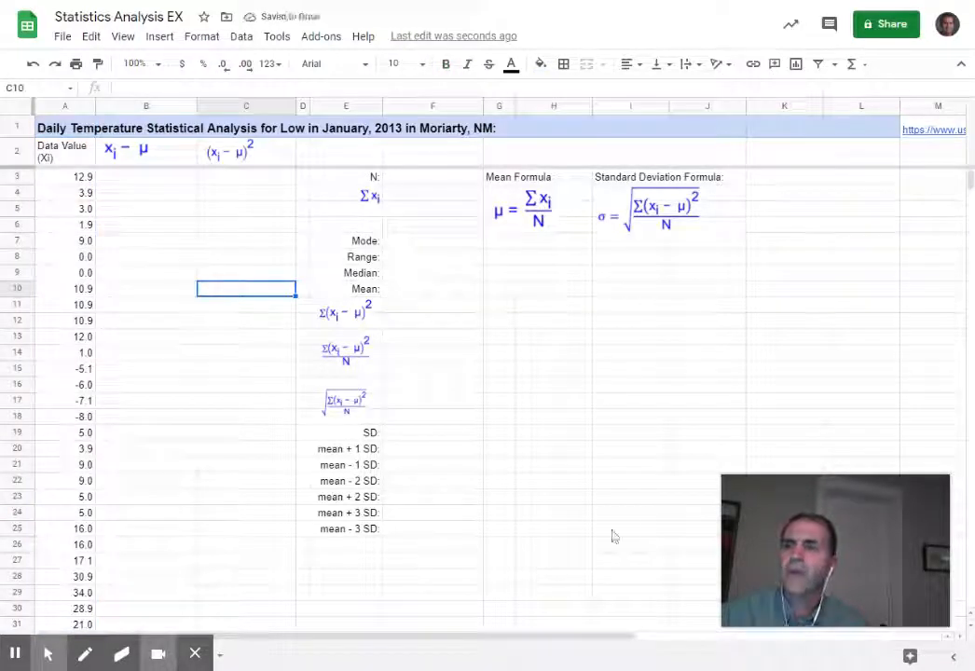
{"action": "left_click", "coordinate": [589, 497]}
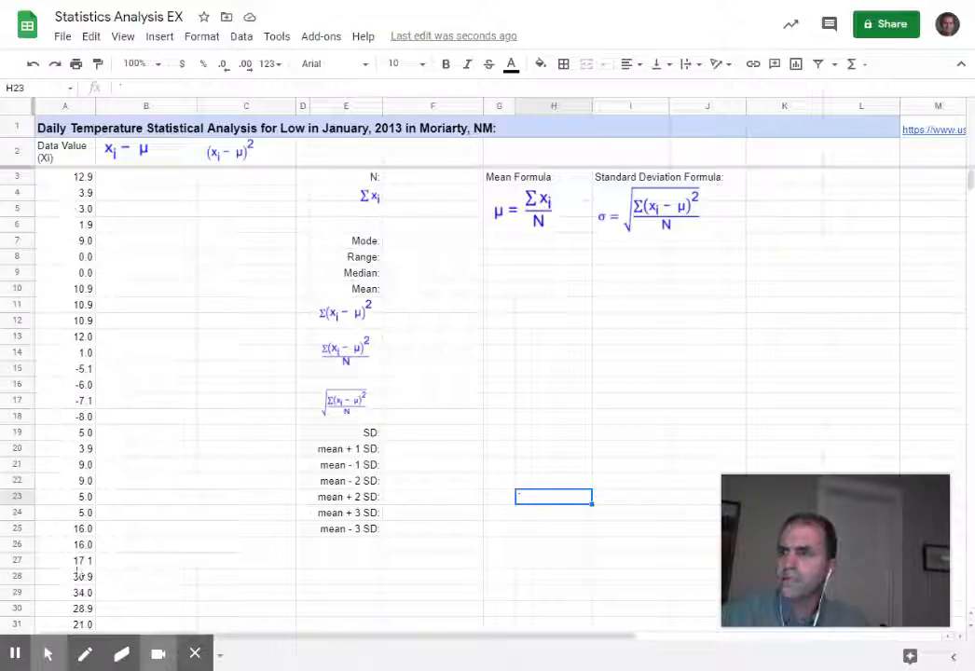
Try sorting the whole sheet by column A from A to Z and undo that sort.
{"action": "scroll", "coordinate": [66, 447], "scroll_direction": "down", "scroll_amount": 3}
{"action": "scroll", "coordinate": [75, 448], "scroll_direction": "up", "scroll_amount": 3}
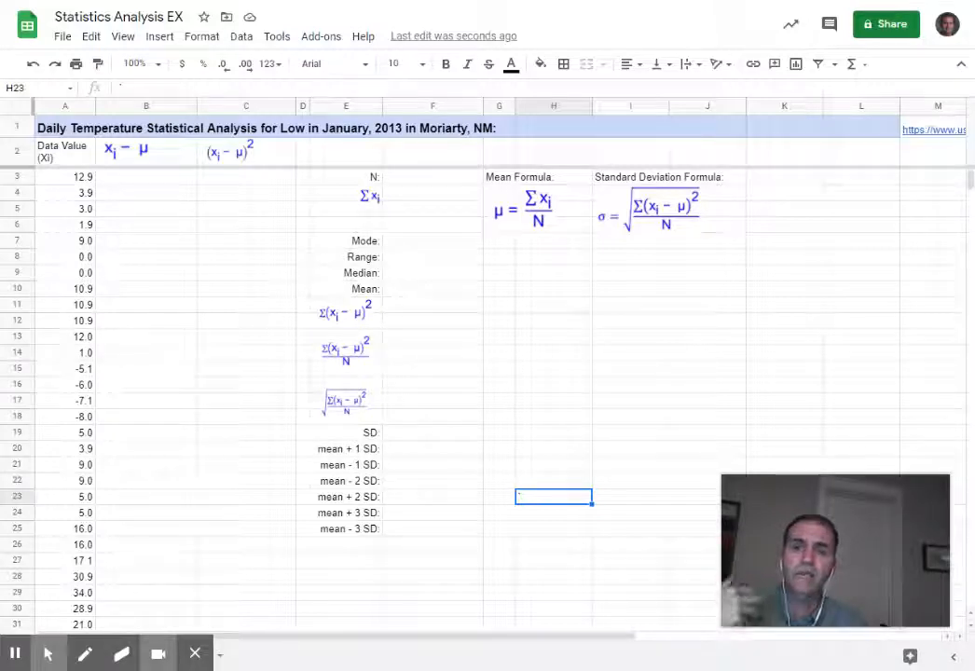
{"action": "left_click", "coordinate": [65, 106]}
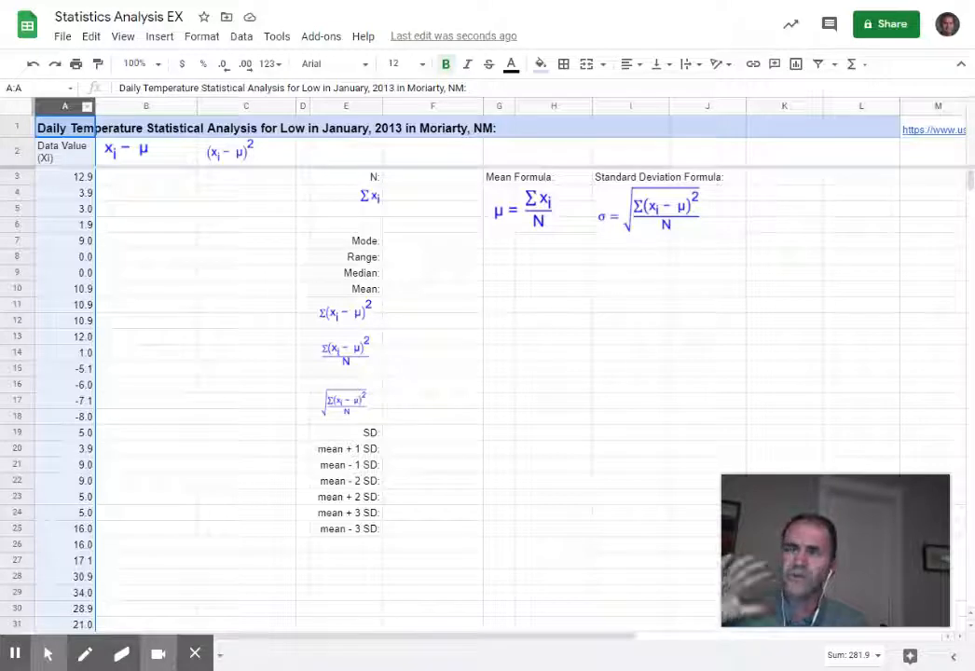
{"action": "right_click", "coordinate": [67, 106]}
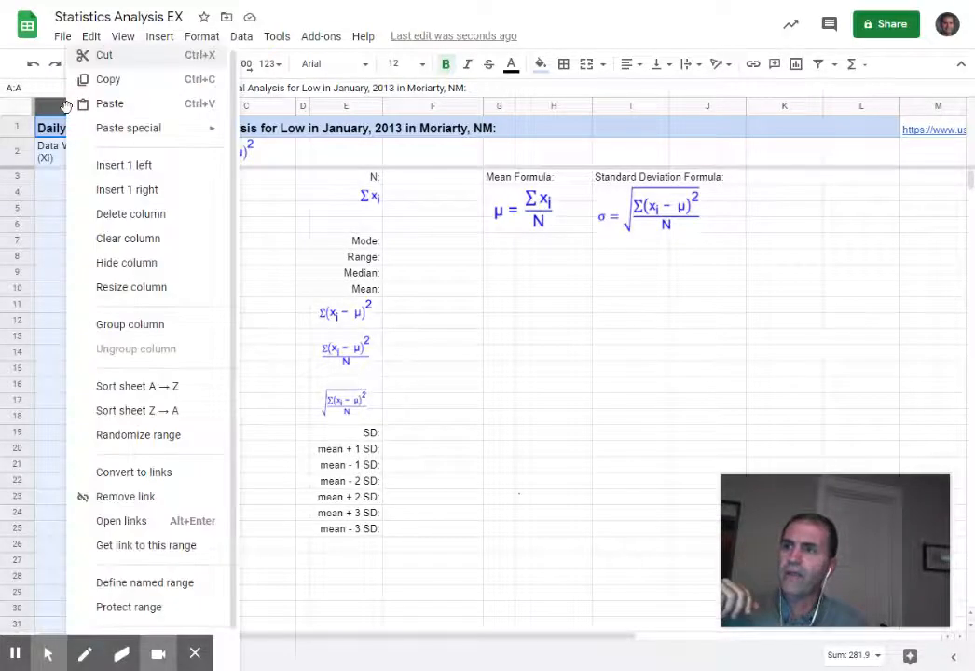
{"action": "left_click", "coordinate": [121, 388]}
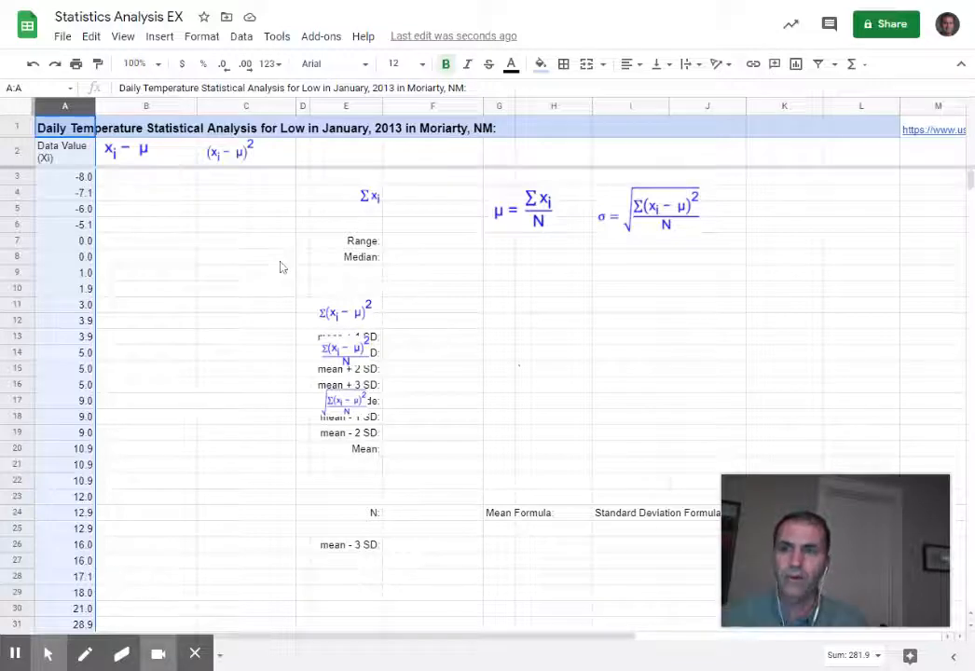
{"action": "left_click", "coordinate": [34, 64]}
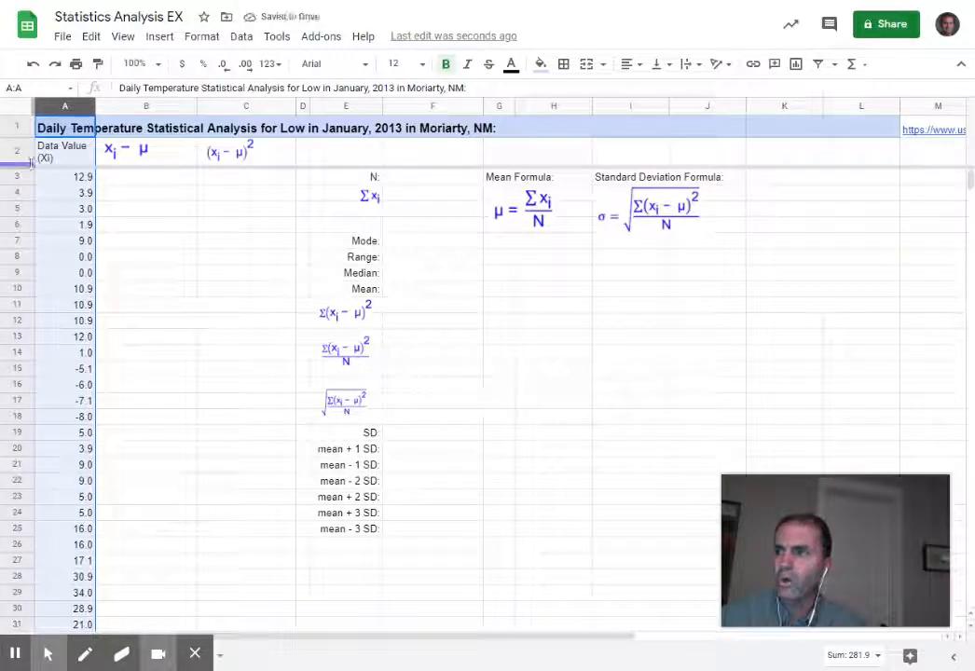
Sort only the temperature range A3:A33 by column A in A to Z order, without a header row.
{"action": "left_click", "coordinate": [68, 183]}
{"action": "left_click", "coordinate": [68, 185]}
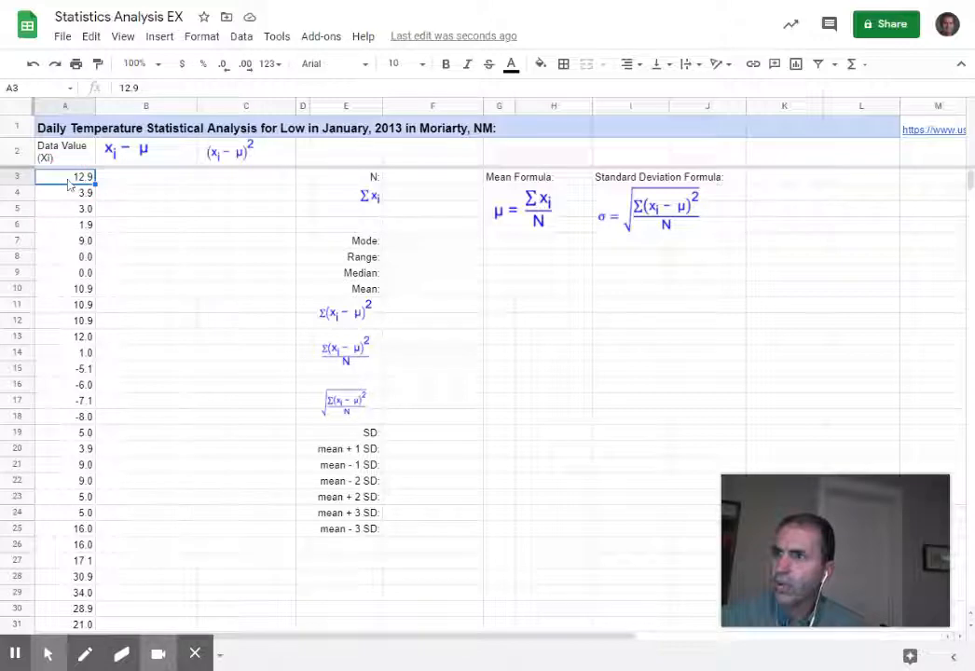
{"action": "left_click_drag", "start_coordinate": [68, 185], "coordinate": [81, 480]}
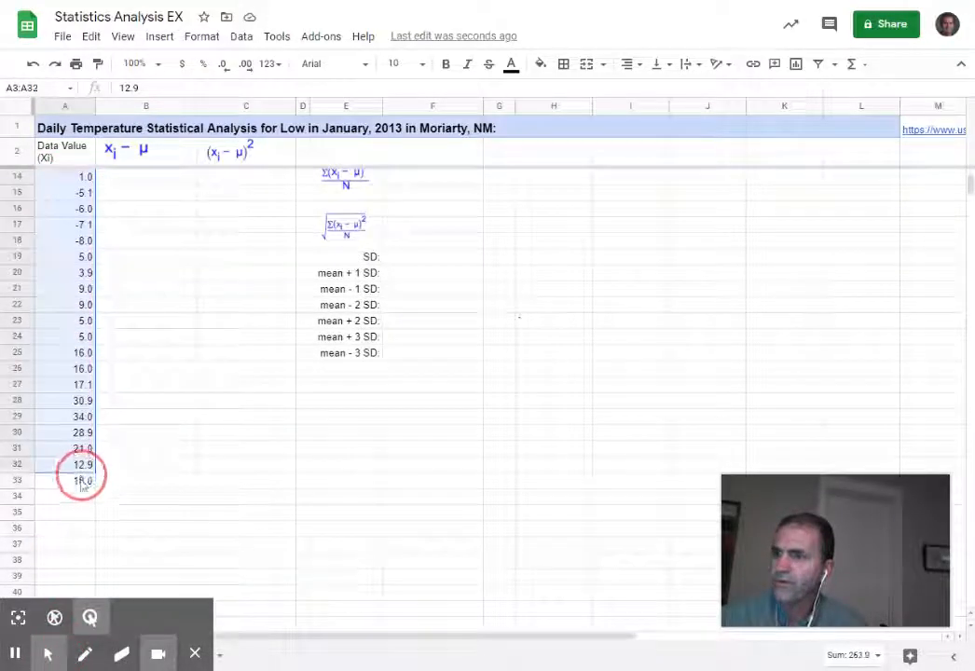
{"action": "scroll", "coordinate": [197, 388], "scroll_direction": "up", "scroll_amount": 4}
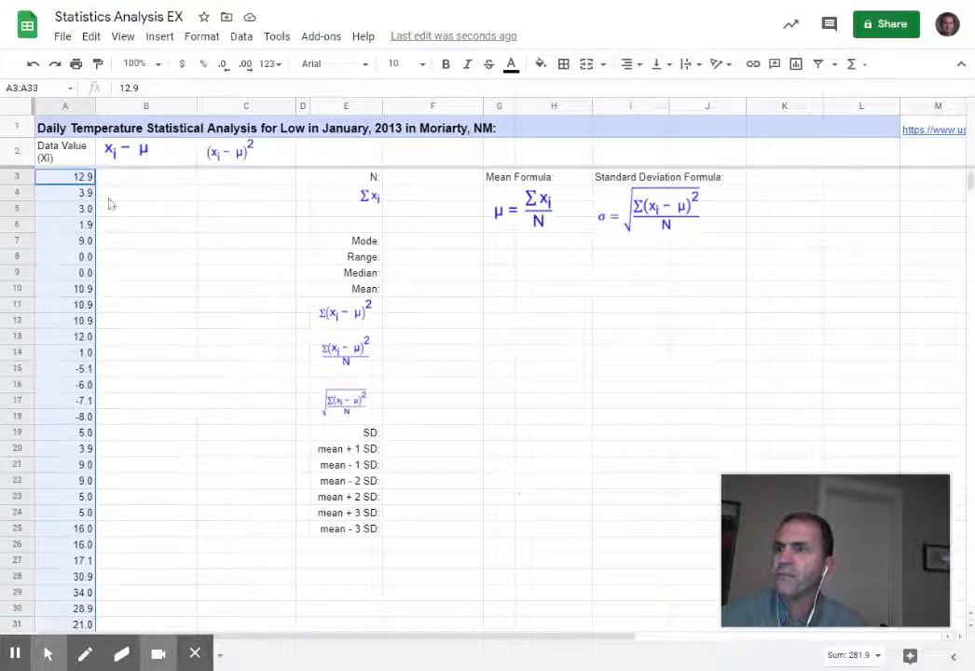
{"action": "right_click", "coordinate": [68, 252]}
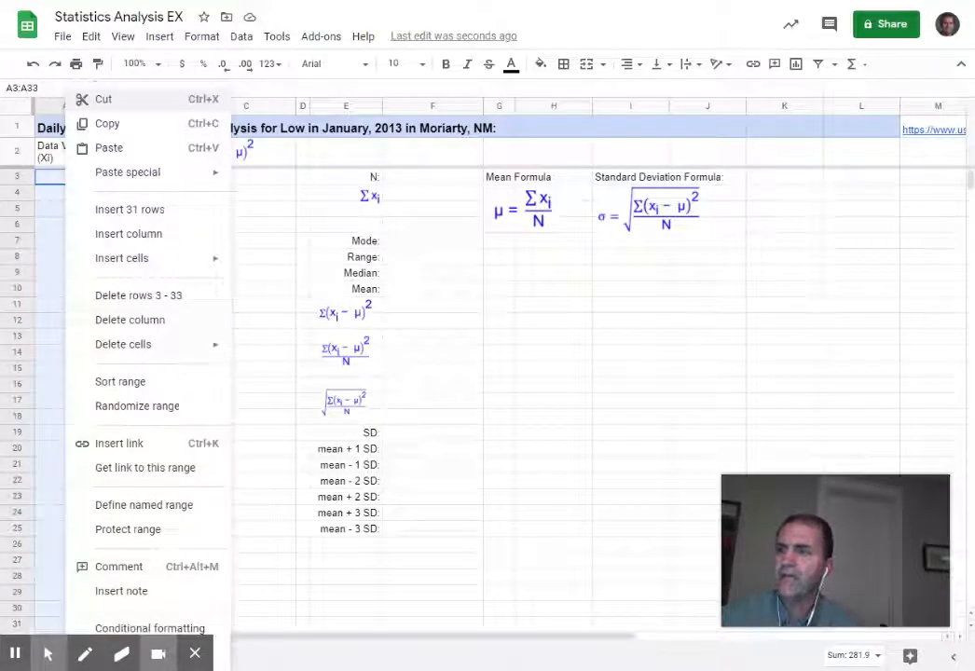
{"action": "left_click", "coordinate": [120, 385]}
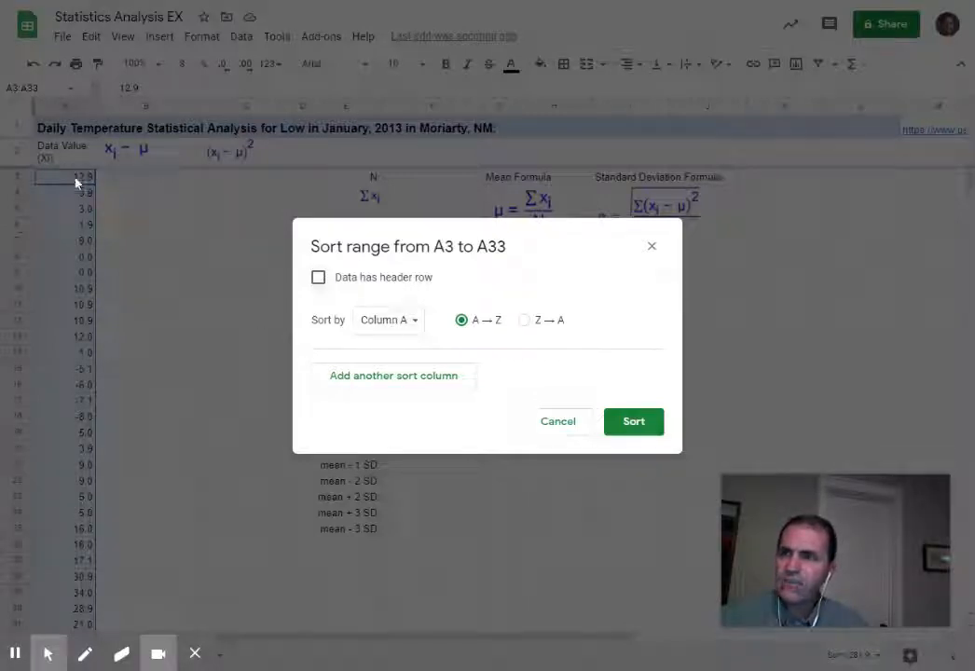
{"action": "left_click", "coordinate": [635, 429]}
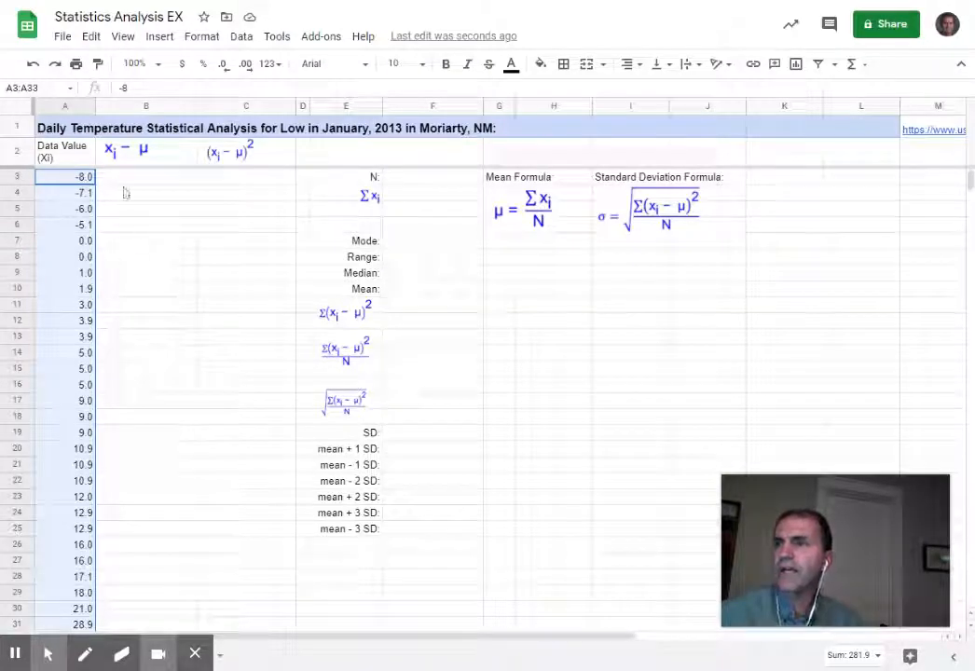
{"action": "scroll", "coordinate": [223, 471], "scroll_direction": "down", "scroll_amount": 3}
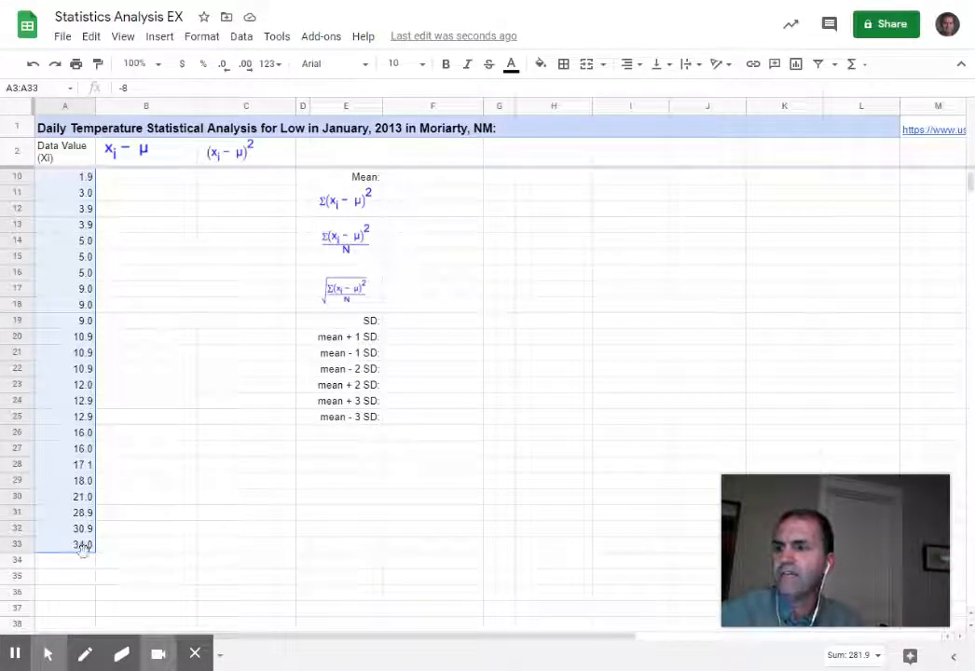
{"action": "scroll", "coordinate": [201, 551], "scroll_direction": "up", "scroll_amount": 3}
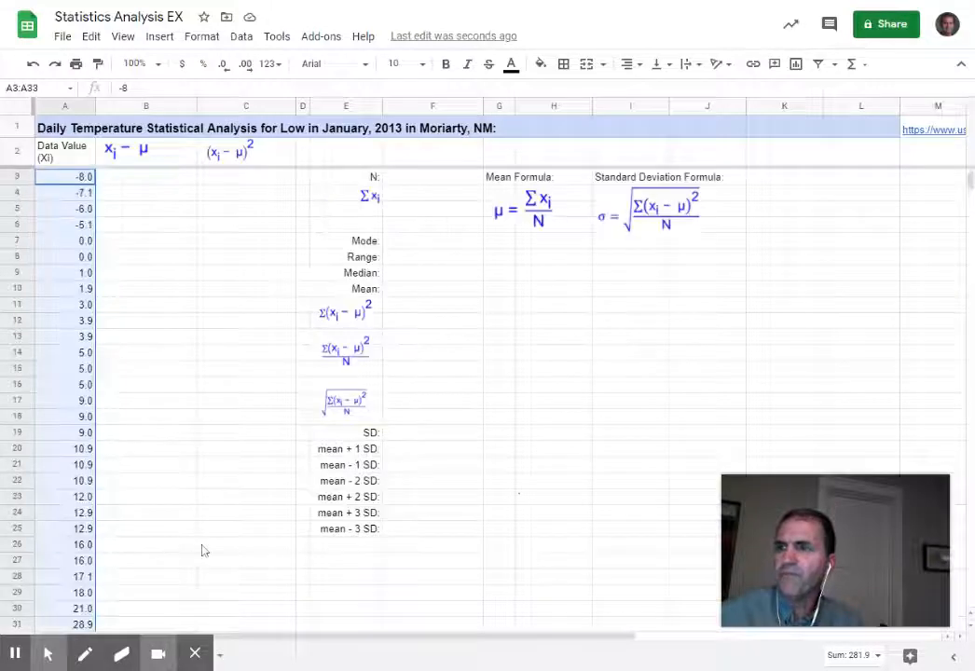
{"action": "left_click", "coordinate": [471, 612]}
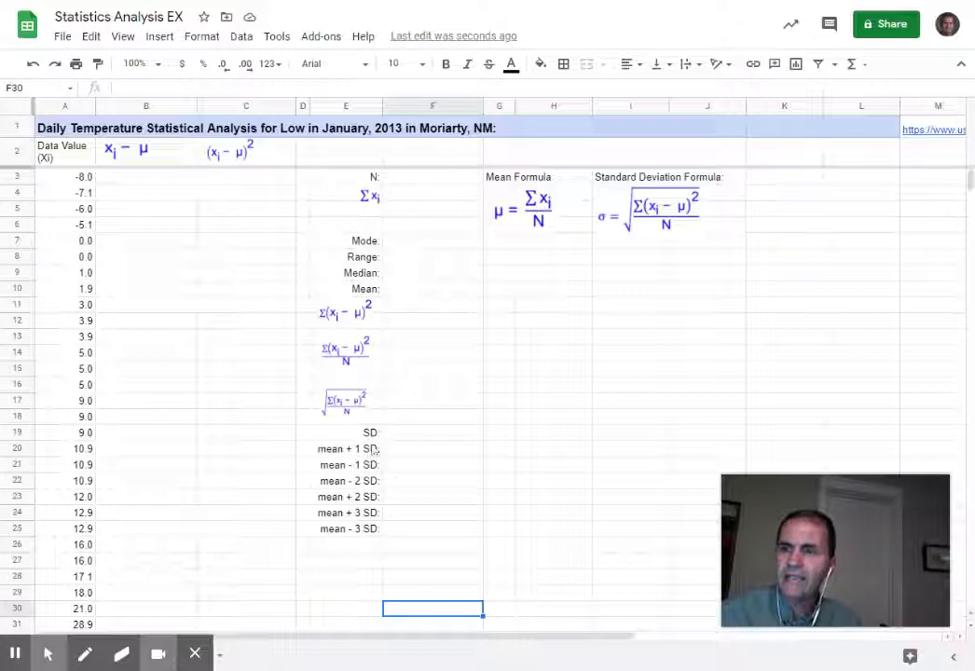
Enter a COUNT formula over the whole of column A (A:A) in cell F3 beside N.
{"action": "left_click", "coordinate": [431, 180]}
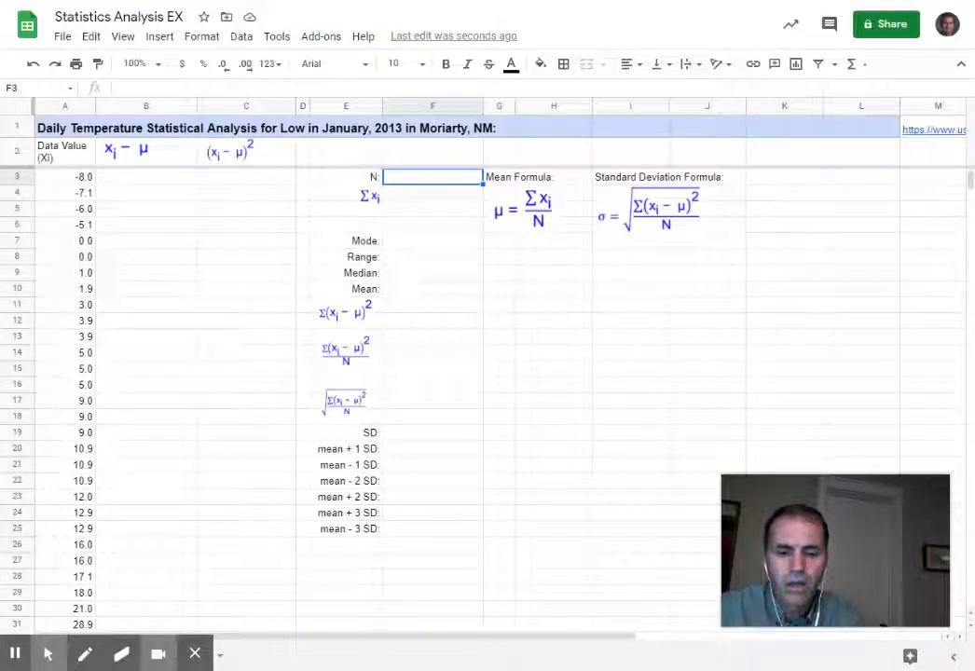
{"action": "type", "text": "="}
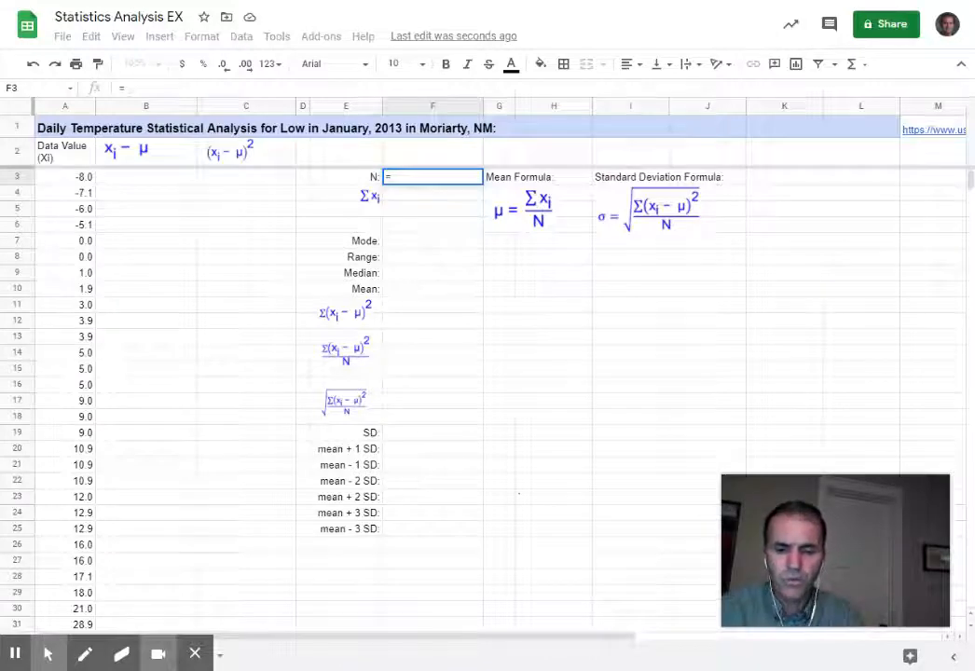
{"action": "type", "text": "co"}
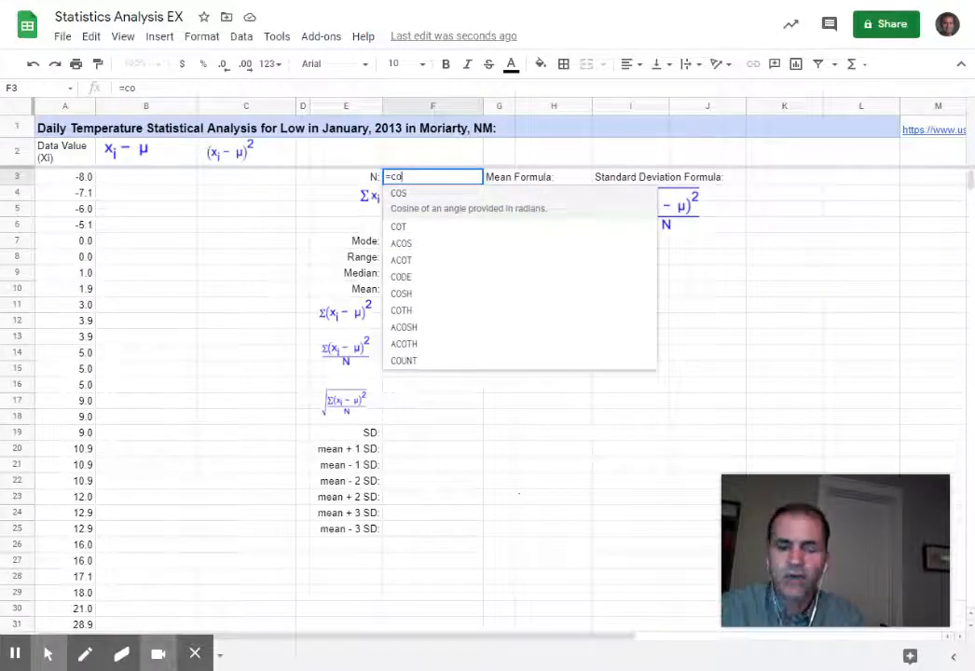
{"action": "type", "text": "u"}
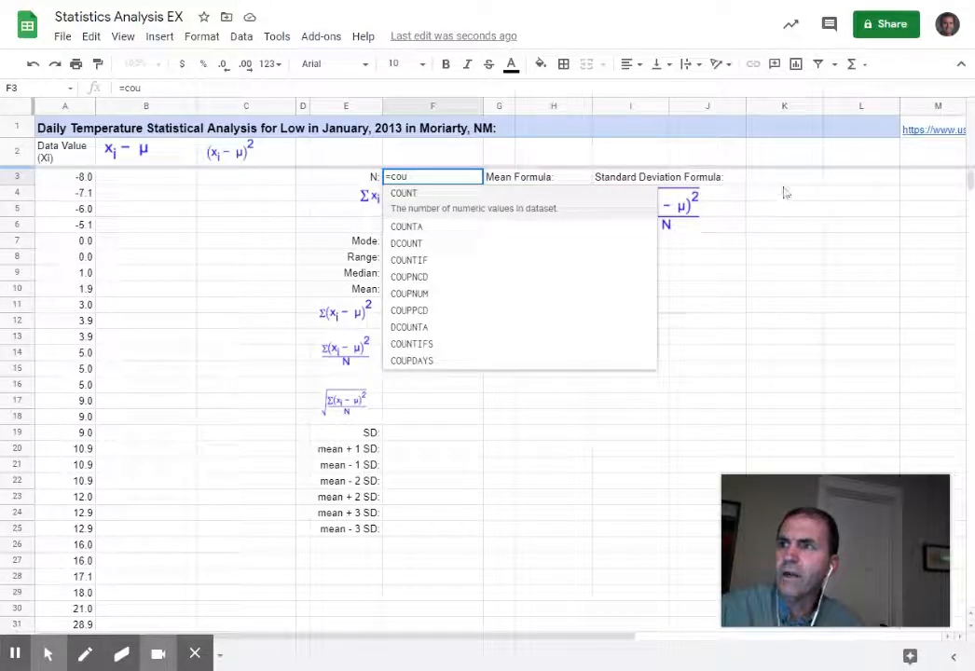
{"action": "left_click", "coordinate": [413, 196]}
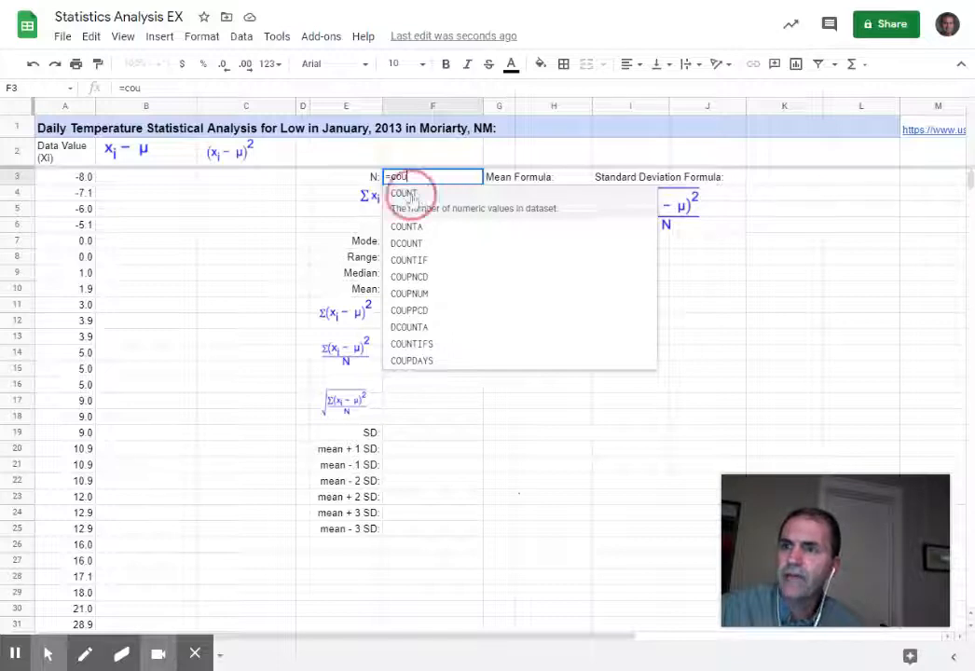
{"action": "left_click", "coordinate": [63, 106]}
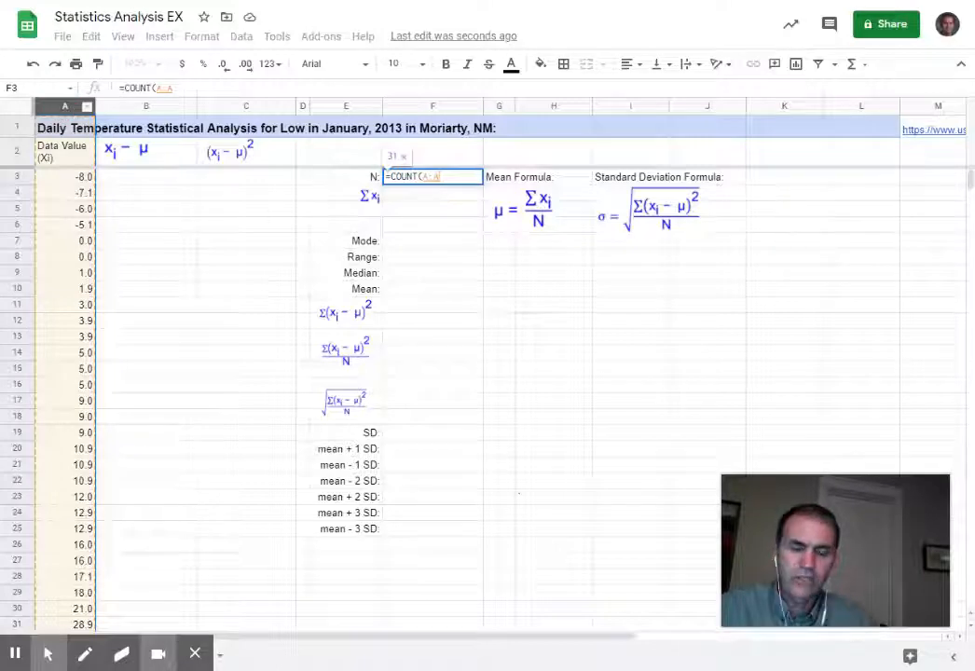
{"action": "key", "text": "Return"}
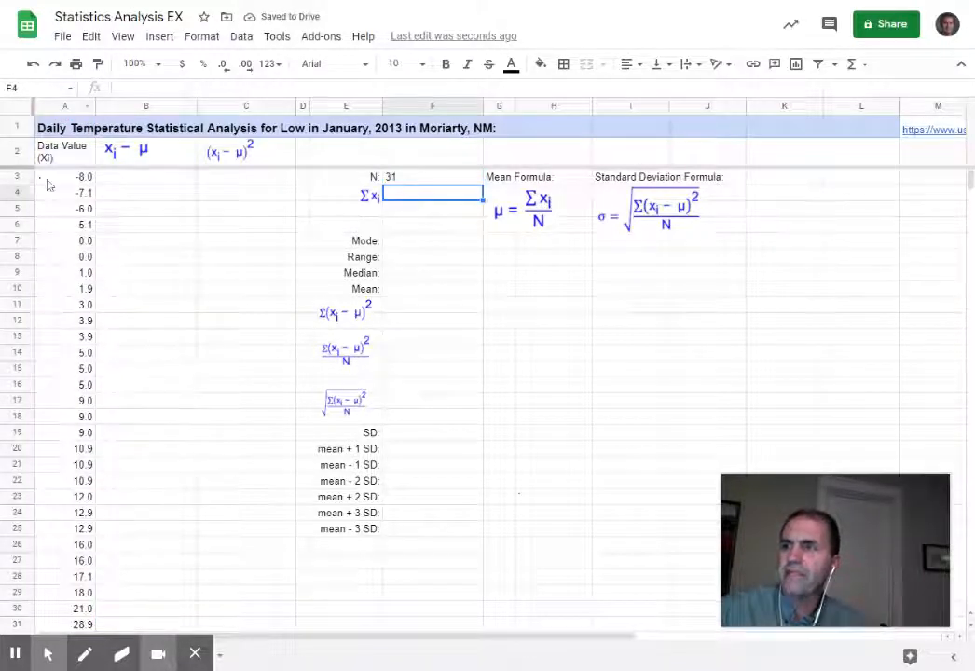
{"action": "scroll", "coordinate": [66, 183], "scroll_direction": "down", "scroll_amount": 2}
{"action": "scroll", "coordinate": [65, 183], "scroll_direction": "down", "scroll_amount": 3}
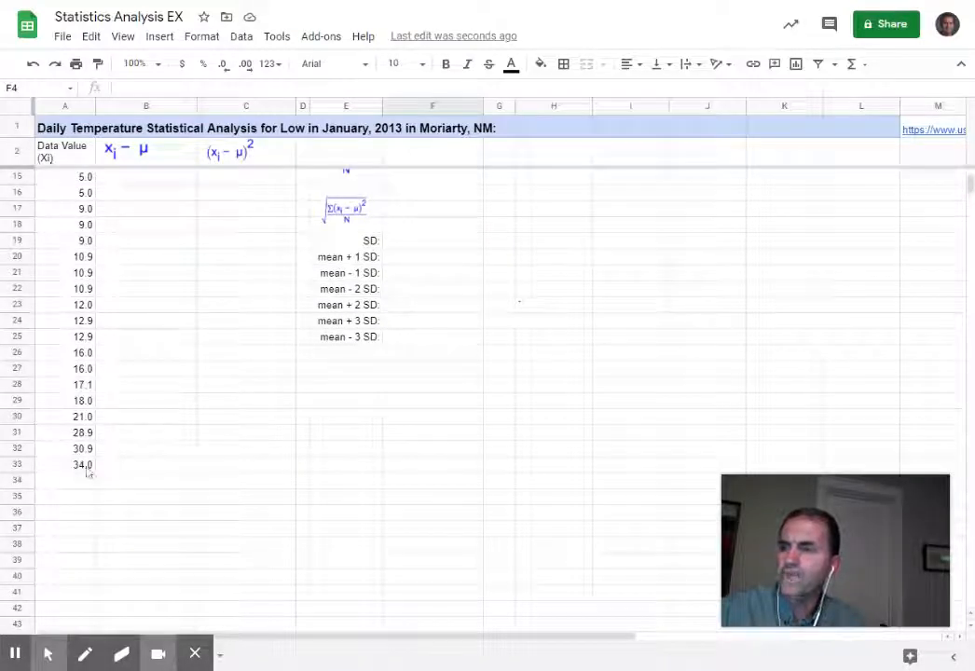
{"action": "scroll", "coordinate": [86, 469], "scroll_direction": "up", "scroll_amount": 5}
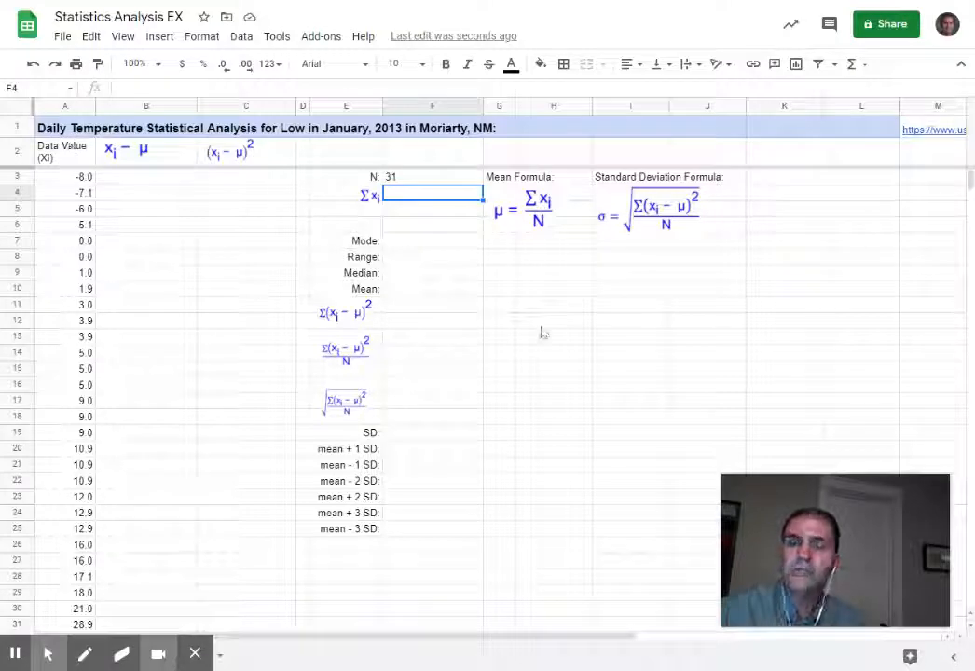
{"action": "scroll", "coordinate": [95, 417], "scroll_direction": "down", "scroll_amount": 4}
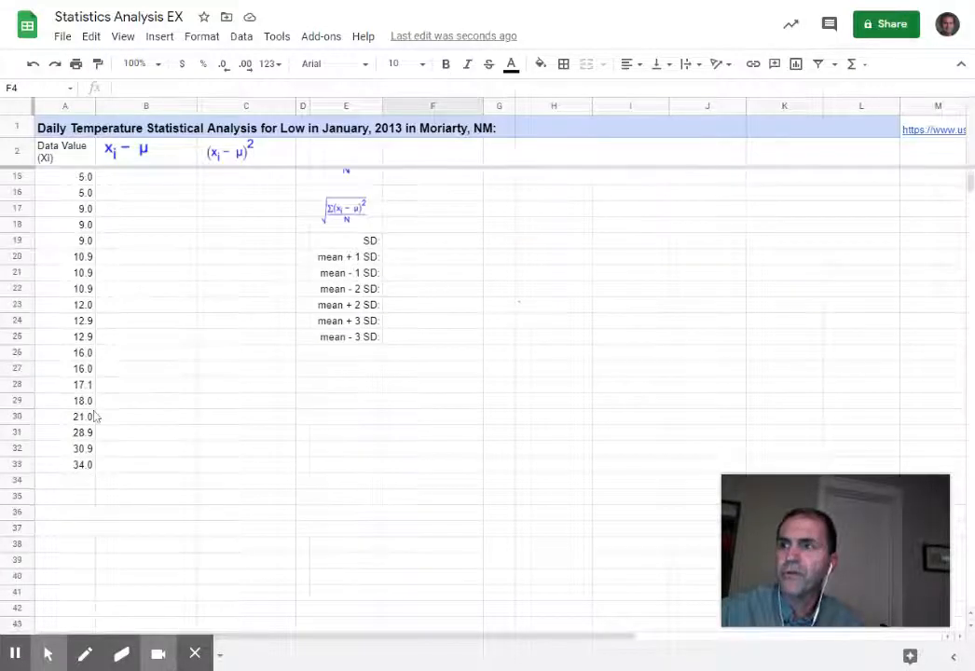
{"action": "scroll", "coordinate": [80, 476], "scroll_direction": "up", "scroll_amount": 4}
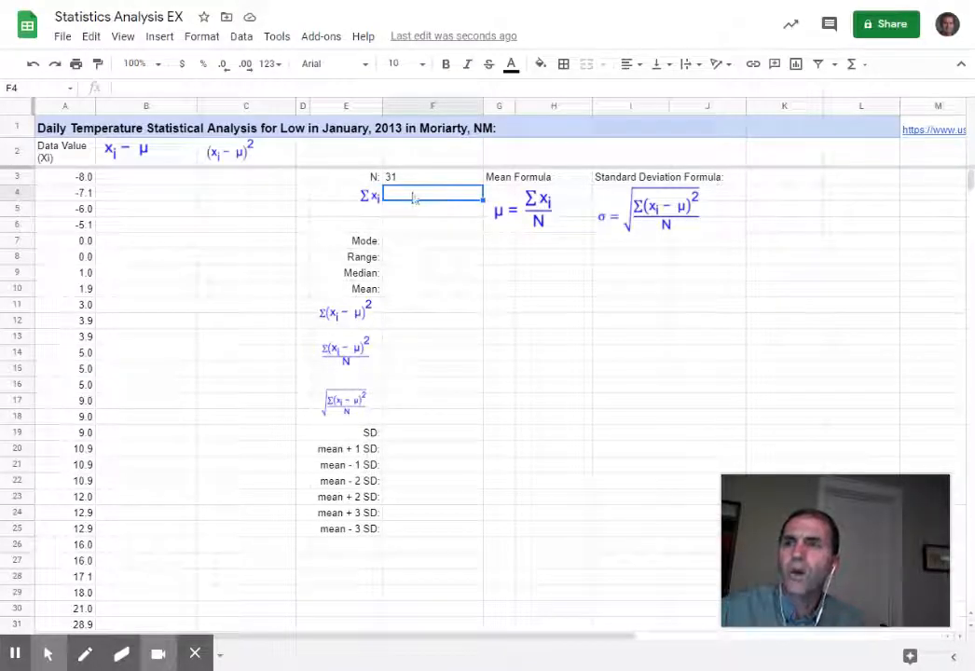
Add a test value of 18 in cell A34 below the temperatures and check the count beside N.
{"action": "scroll", "coordinate": [290, 366], "scroll_direction": "down", "scroll_amount": 3}
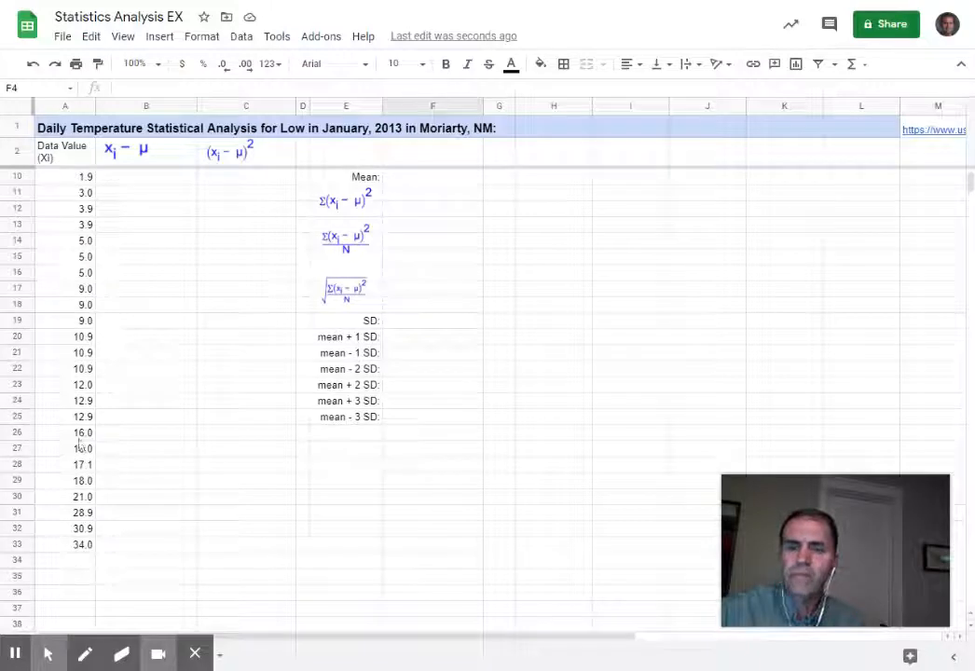
{"action": "left_click", "coordinate": [81, 562]}
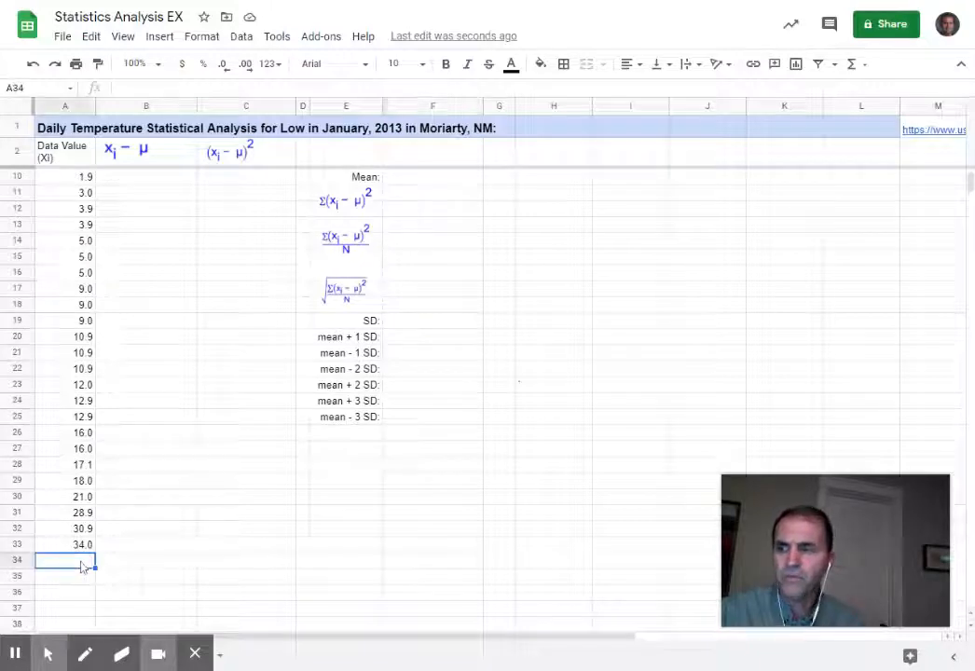
{"action": "type", "text": "18"}
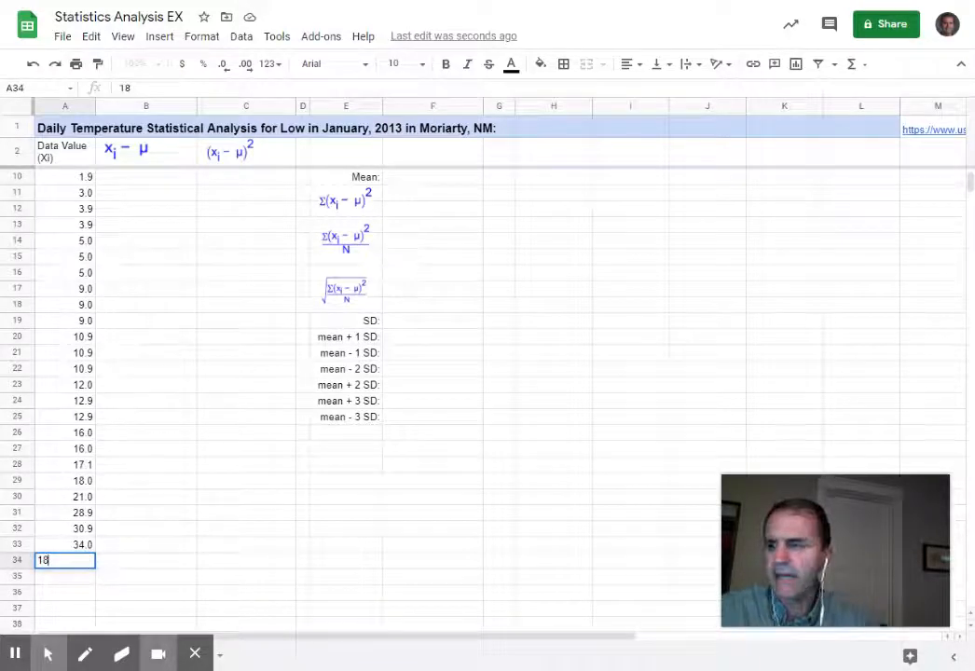
{"action": "left_click", "coordinate": [254, 539]}
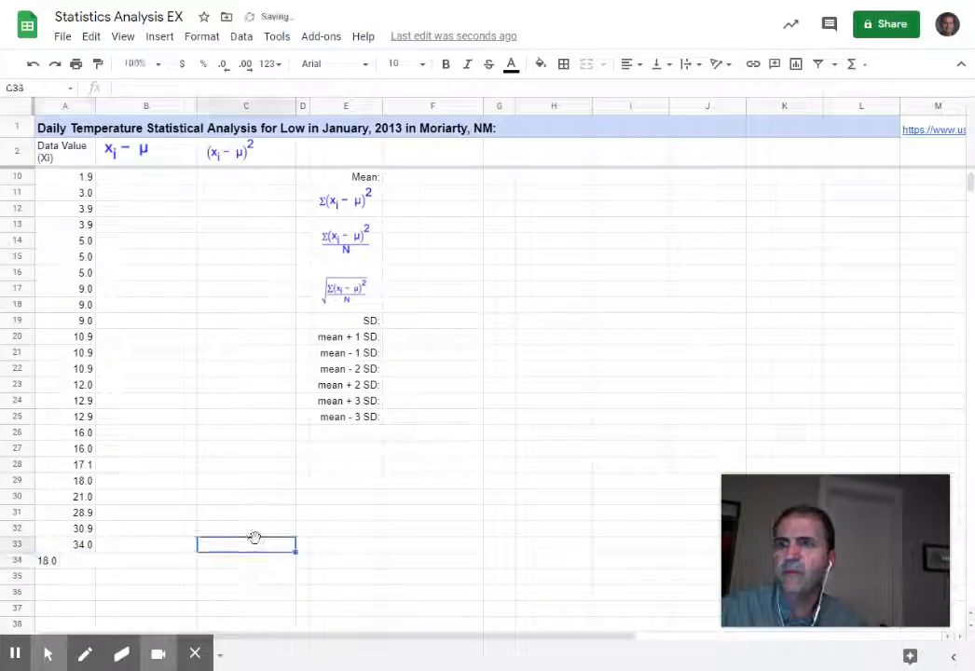
{"action": "scroll", "coordinate": [256, 542], "scroll_direction": "up", "scroll_amount": 3}
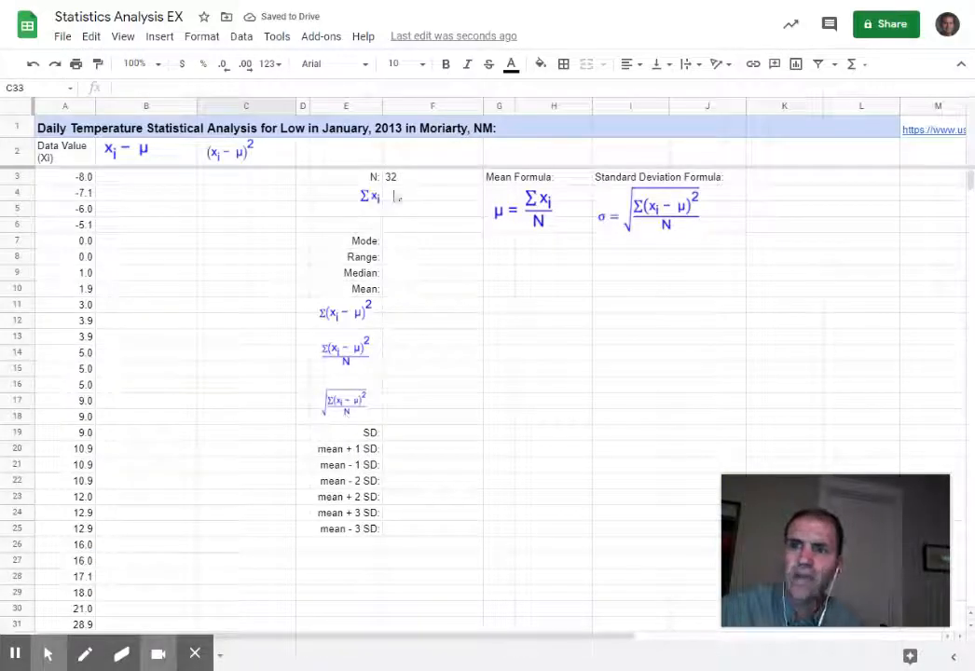
Delete the test value from cell A34 and check the count beside N again.
{"action": "scroll", "coordinate": [346, 363], "scroll_direction": "down", "scroll_amount": 3}
{"action": "scroll", "coordinate": [345, 364], "scroll_direction": "down", "scroll_amount": 1}
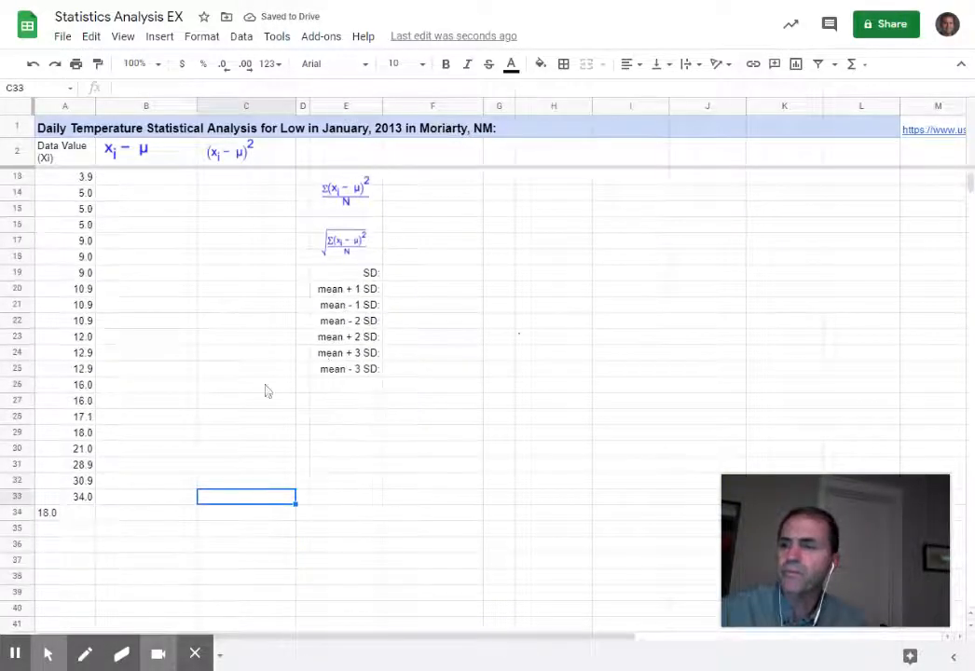
{"action": "left_click", "coordinate": [59, 516]}
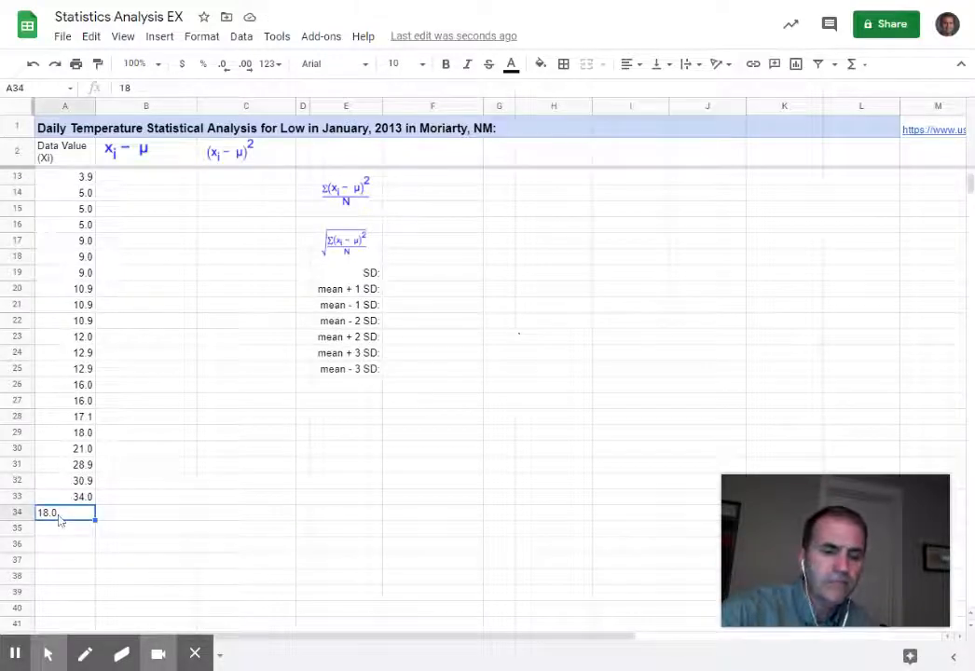
{"action": "key", "text": "Delete"}
{"action": "left_click", "coordinate": [317, 509]}
{"action": "scroll", "coordinate": [326, 496], "scroll_direction": "up", "scroll_amount": 3}
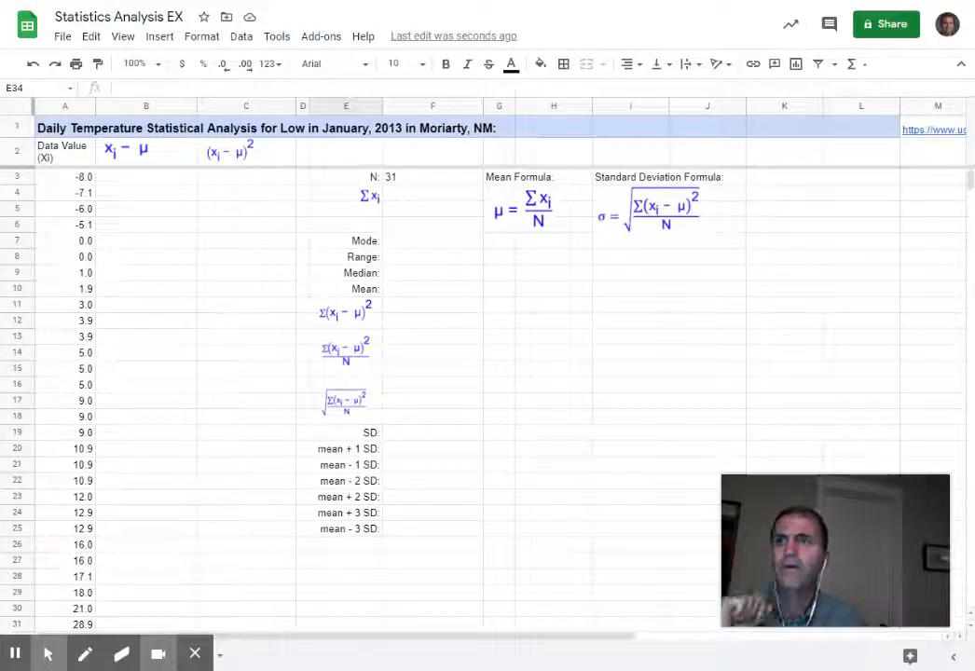
Enter a SUM formula over the whole of column A (A:A) in cell F4 beside Σxi.
{"action": "left_click", "coordinate": [404, 201]}
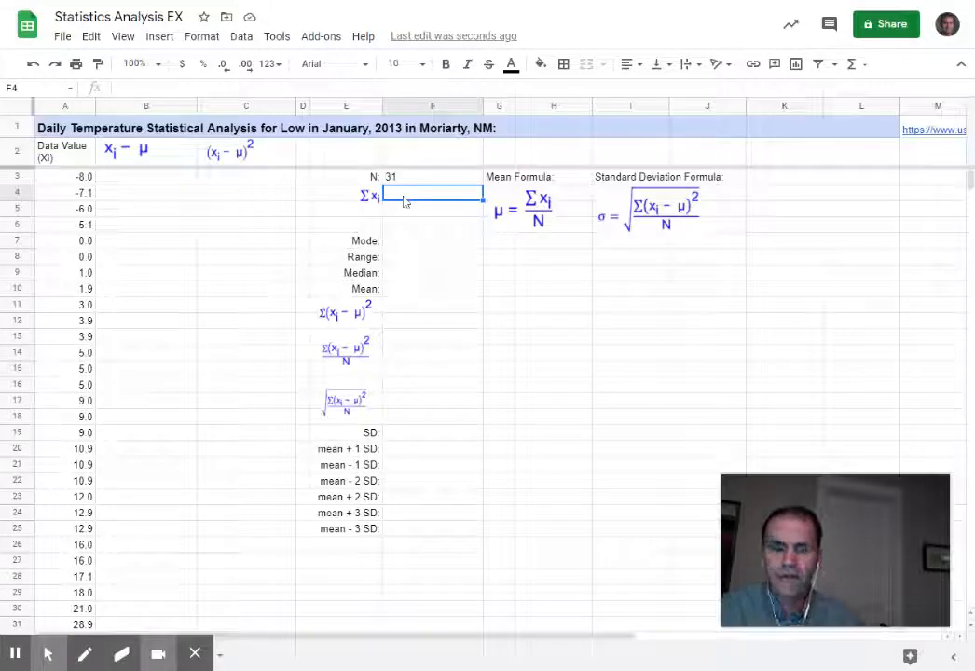
{"action": "type", "text": "="}
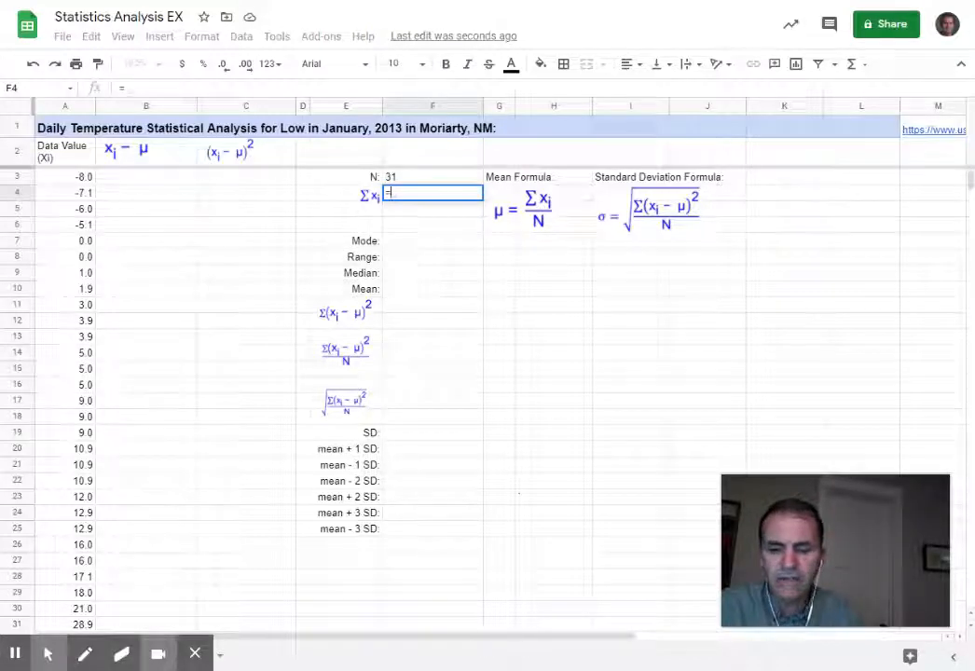
{"action": "type", "text": "su"}
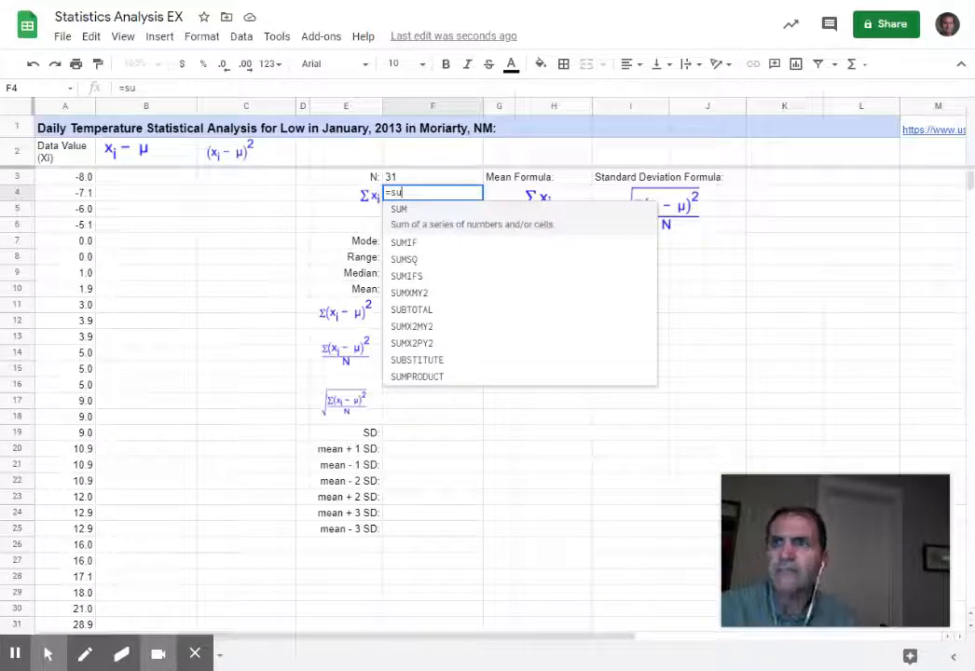
{"action": "left_click", "coordinate": [400, 210]}
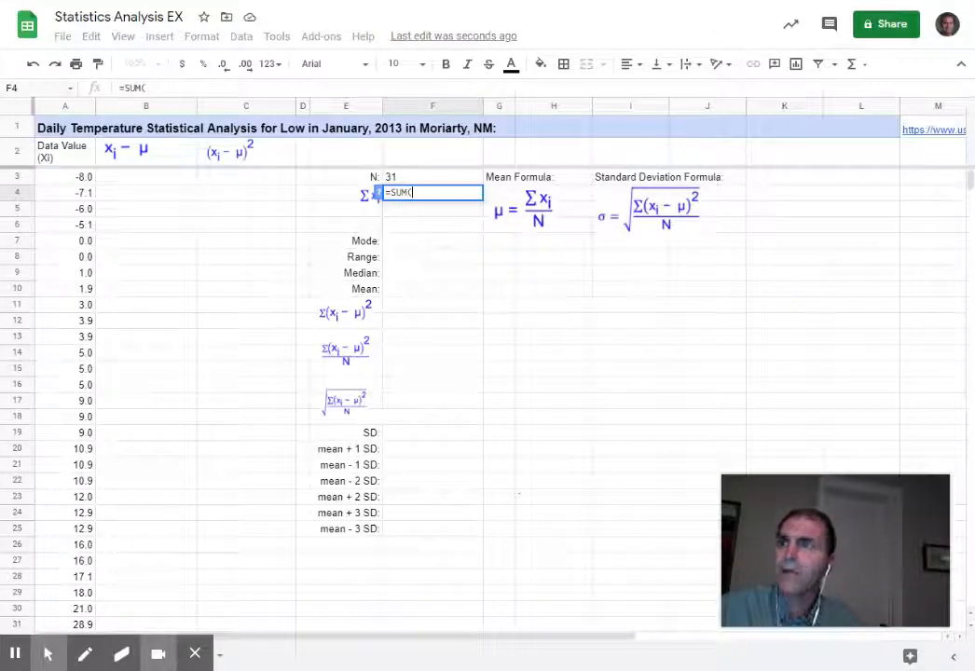
{"action": "left_click", "coordinate": [63, 109]}
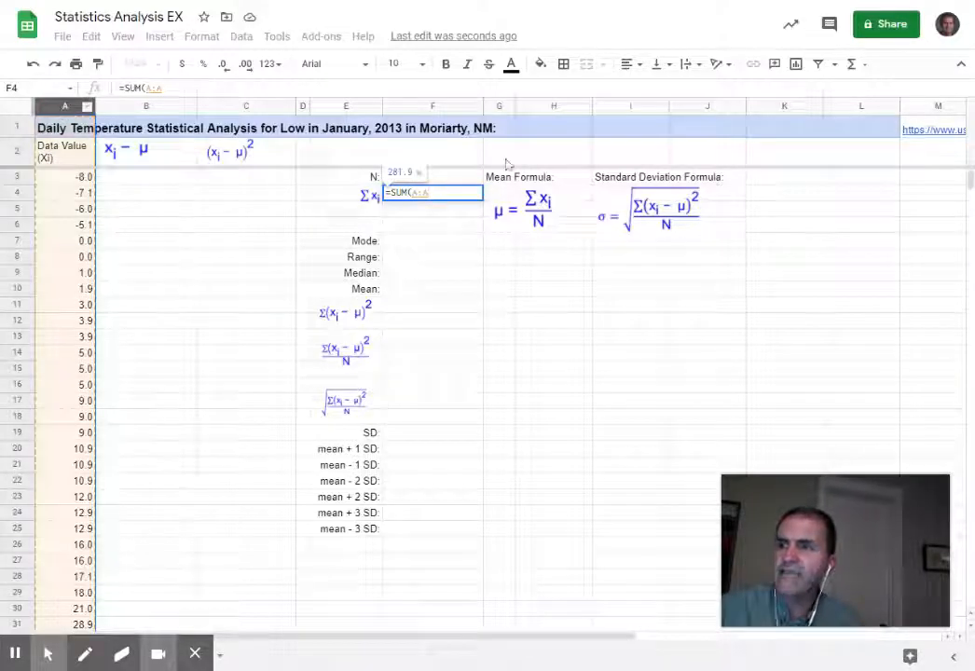
{"action": "key", "text": "Return"}
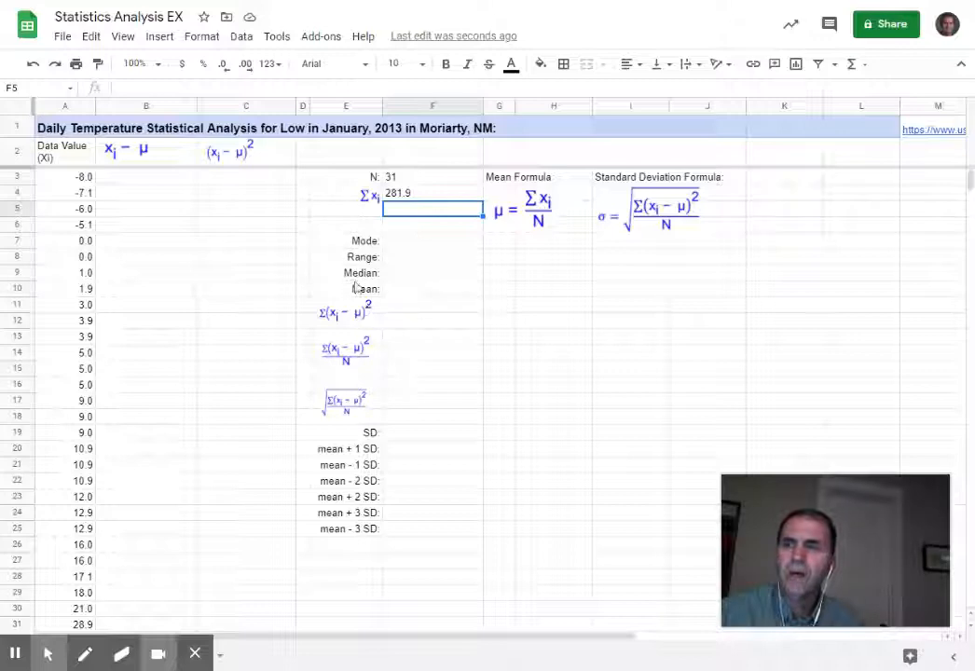
Enter 9.0 as the median in cell F9.
{"action": "left_click", "coordinate": [400, 245]}
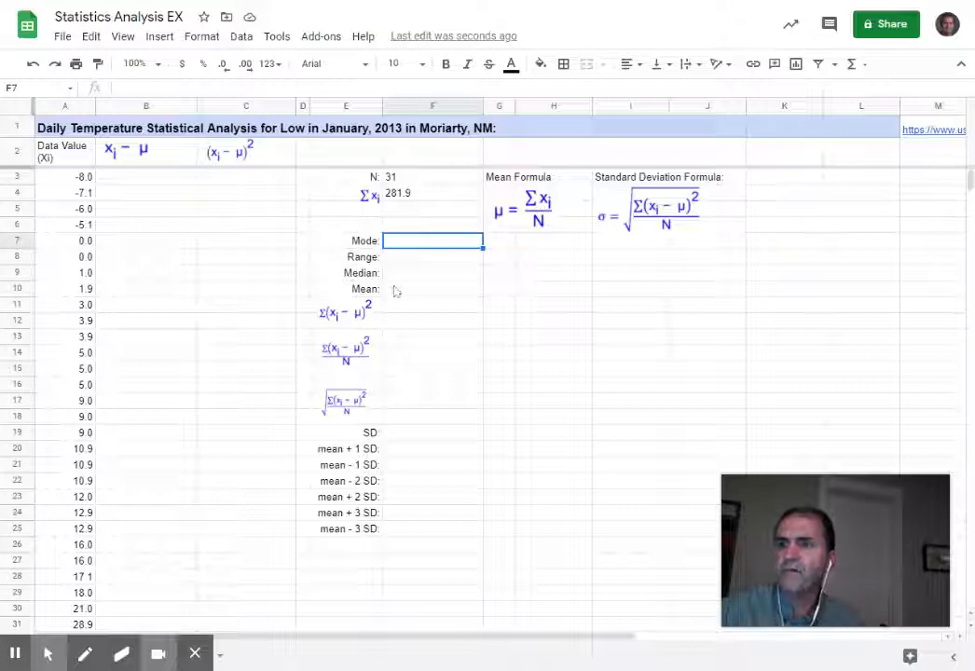
{"action": "left_click", "coordinate": [420, 272]}
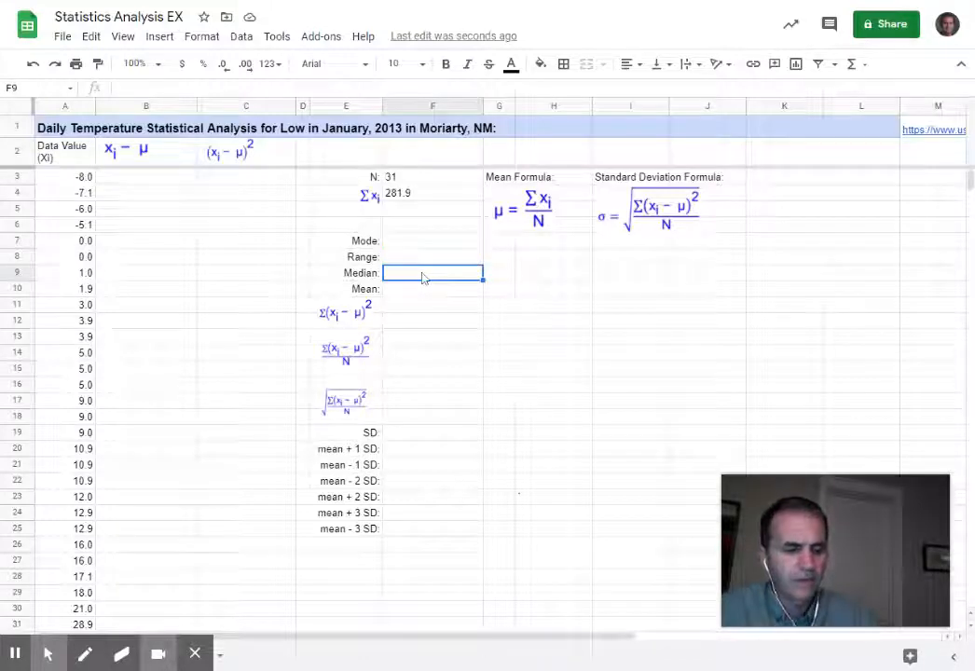
{"action": "type", "text": "9.0"}
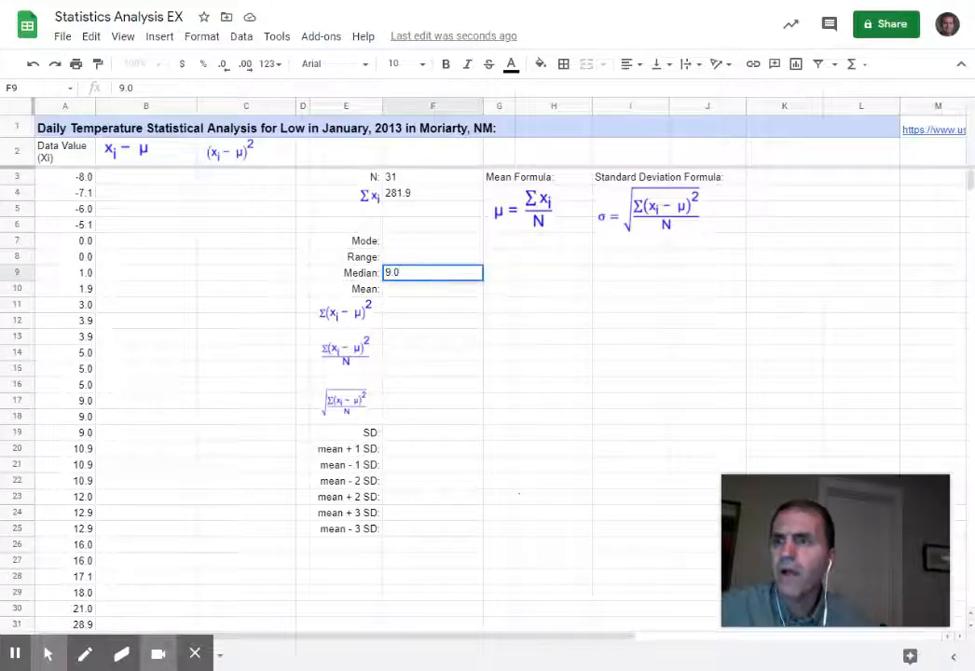
Look through the sorted temperatures for the most frequent values and enter 5.0, 9.0, 10.9, 12.9 as the mode in cell F7.
{"action": "left_click", "coordinate": [396, 242]}
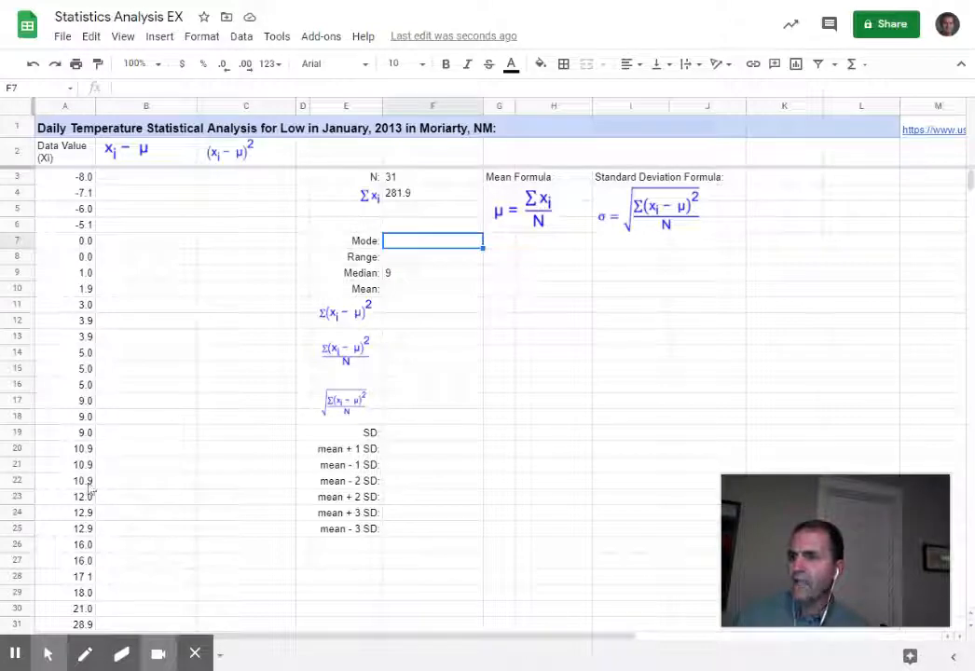
{"action": "scroll", "coordinate": [95, 497], "scroll_direction": "down", "scroll_amount": 1}
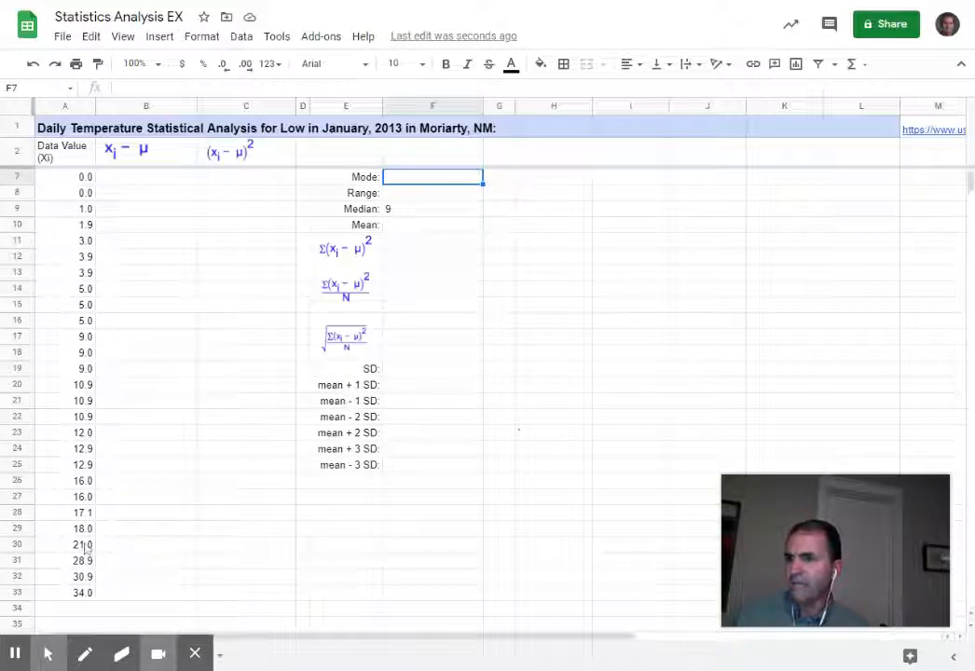
{"action": "scroll", "coordinate": [84, 495], "scroll_direction": "up", "scroll_amount": 1}
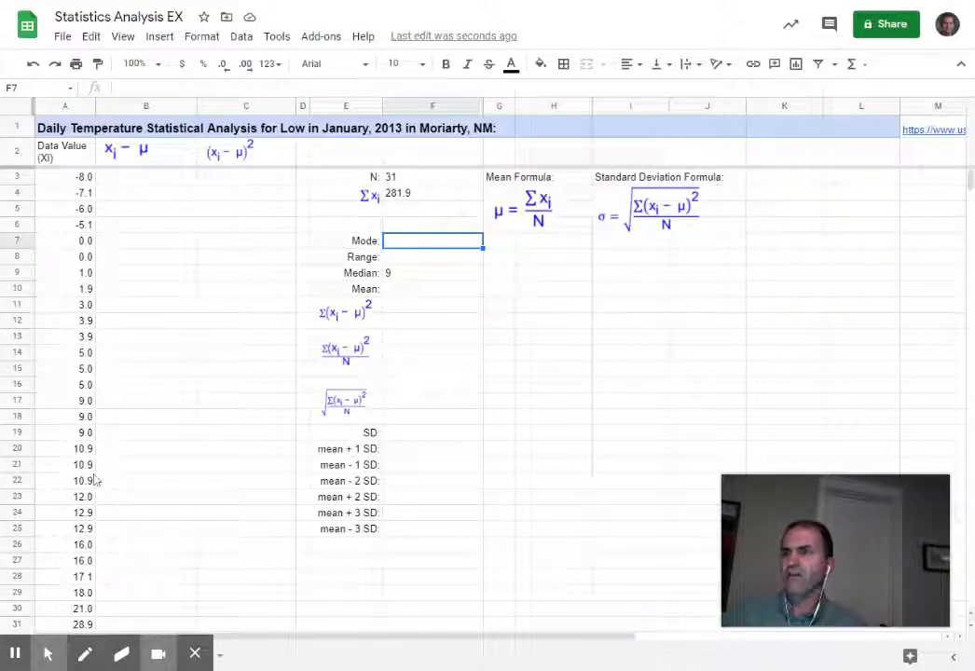
{"action": "double_click", "coordinate": [432, 243]}
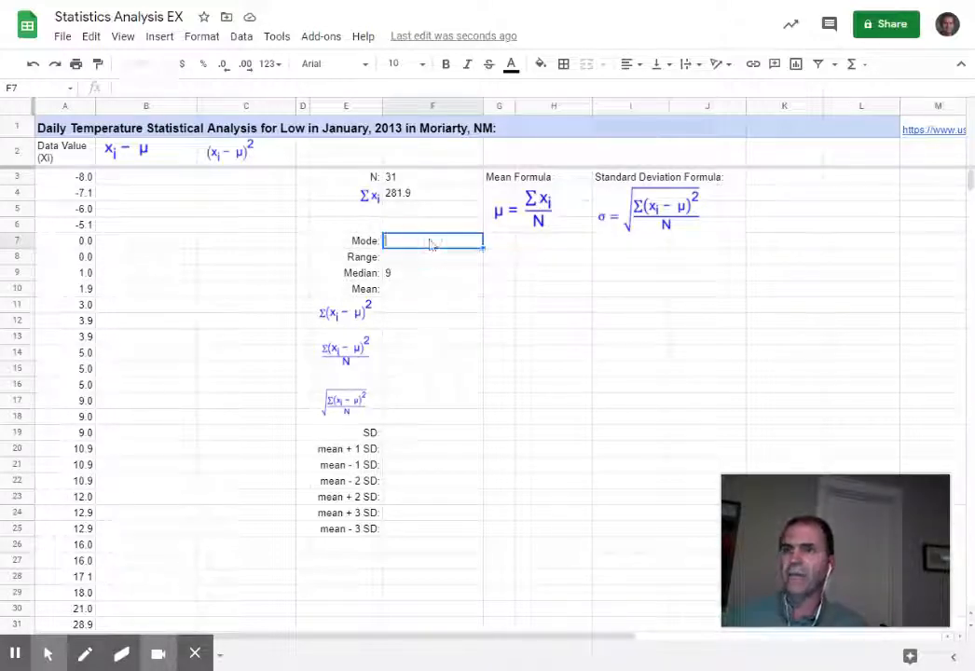
{"action": "type", "text": "5"}
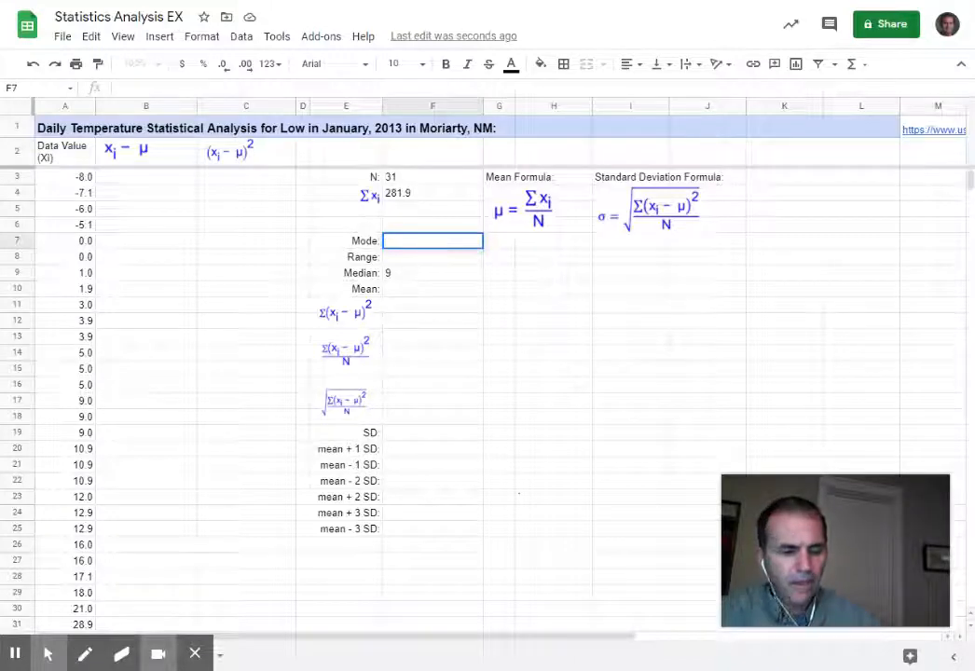
{"action": "type", "text": ".0,"}
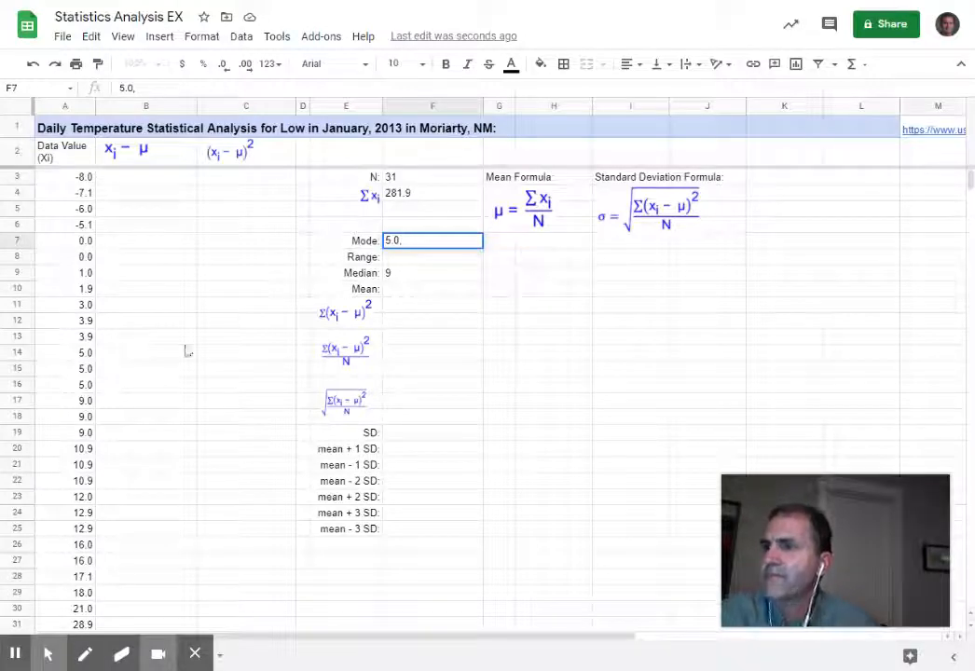
{"action": "type", "text": " 9.0"}
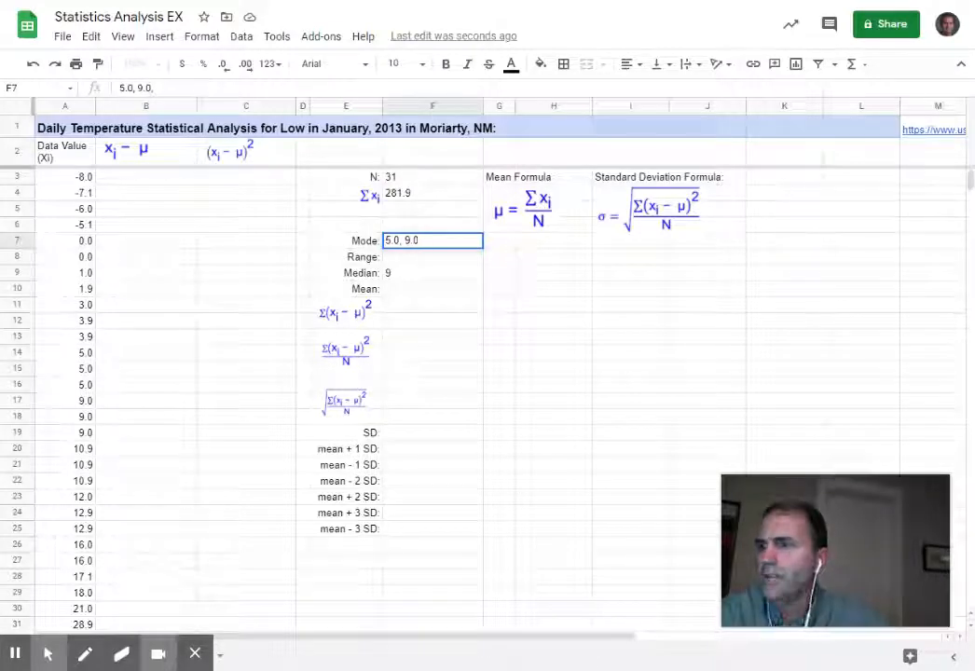
{"action": "type", "text": ", 1"}
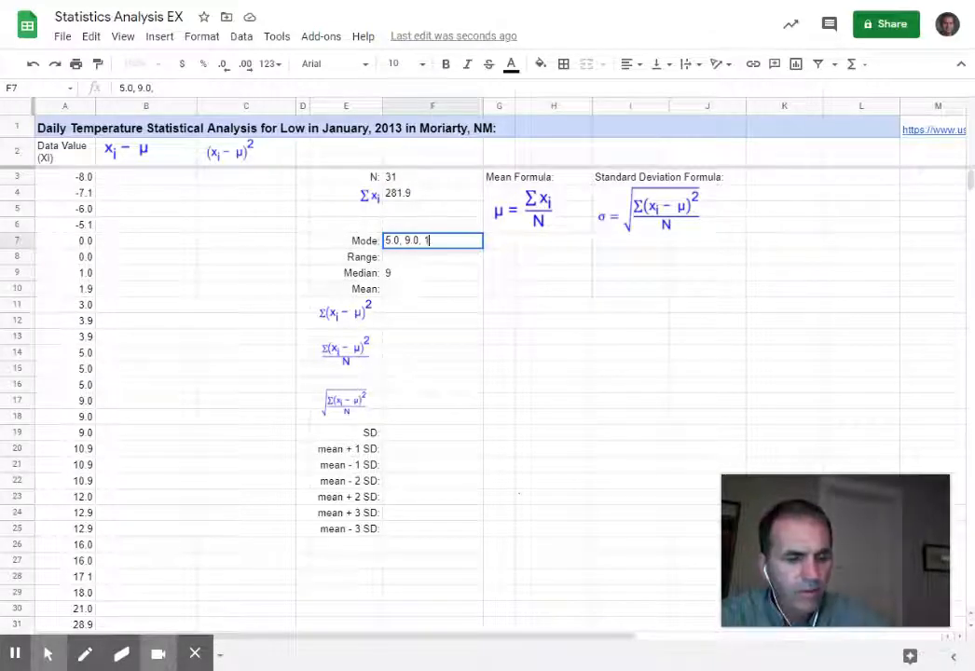
{"action": "type", "text": "0.9,"}
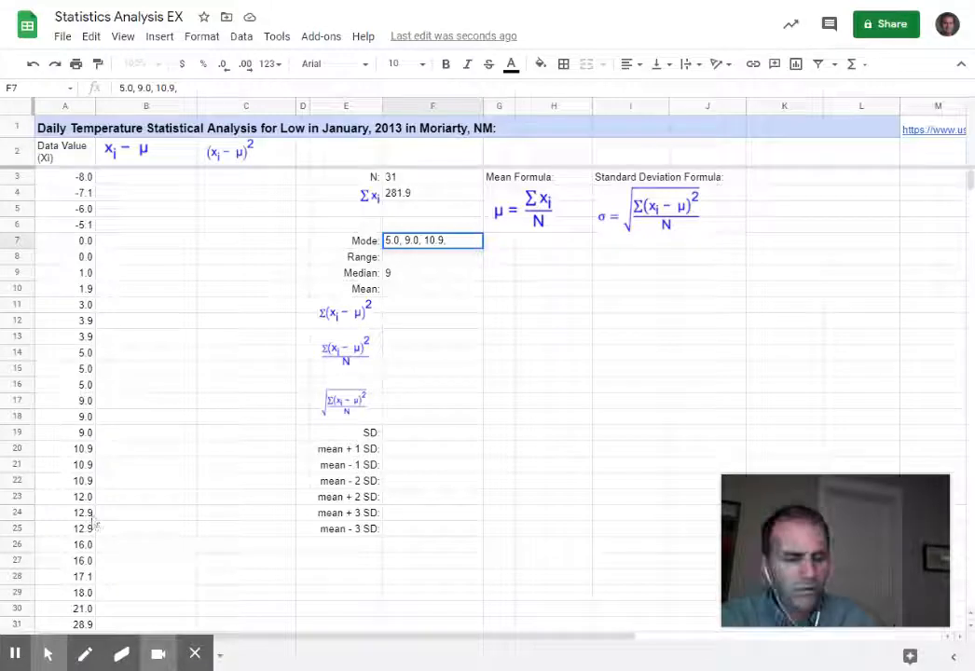
{"action": "type", "text": " 12"}
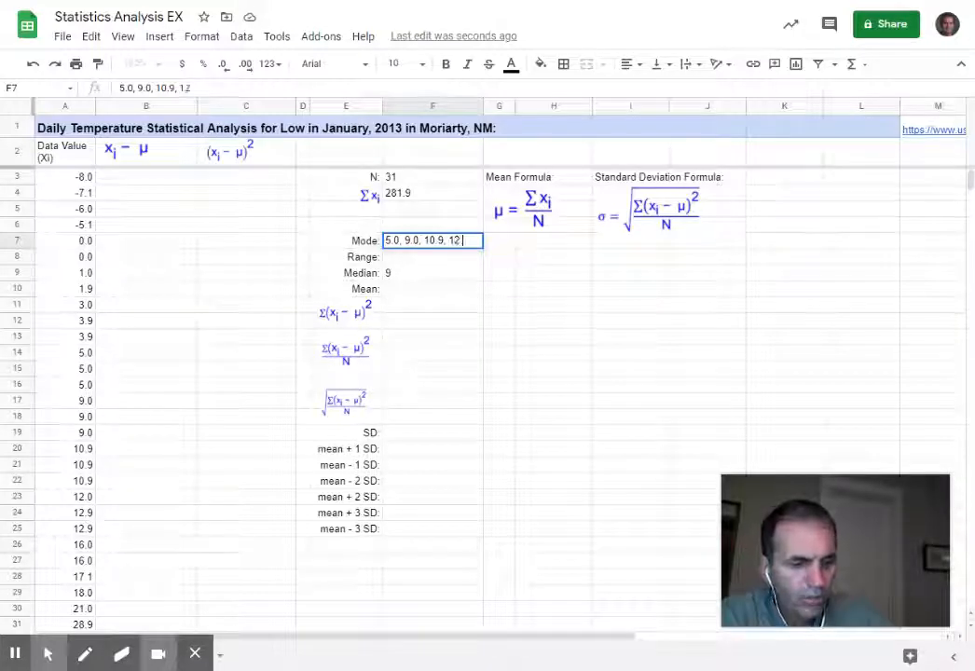
{"action": "type", "text": ".9"}
{"action": "left_click", "coordinate": [508, 451]}
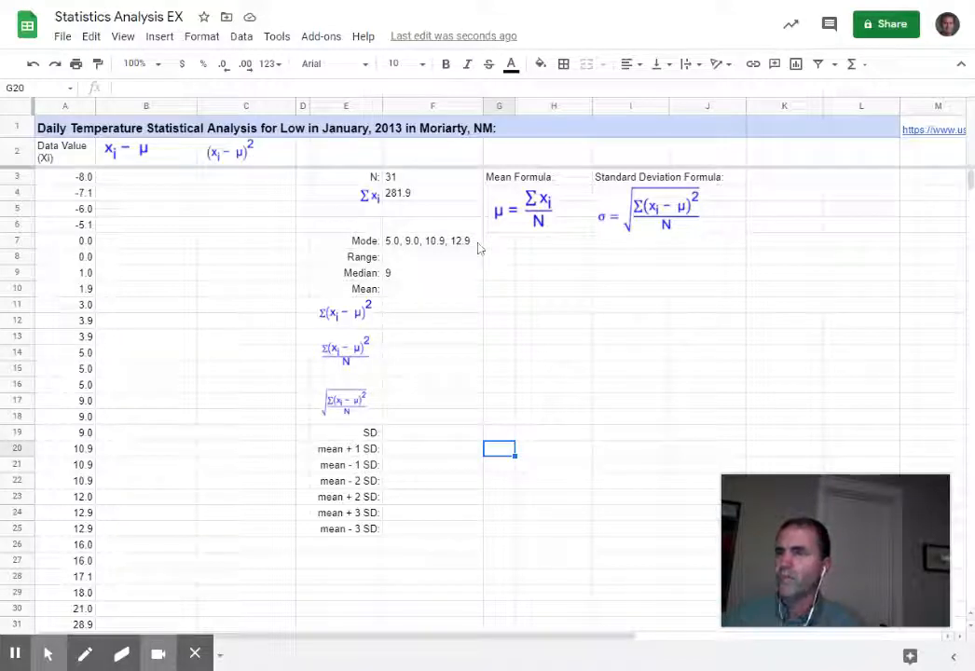
{"action": "double_click", "coordinate": [417, 266]}
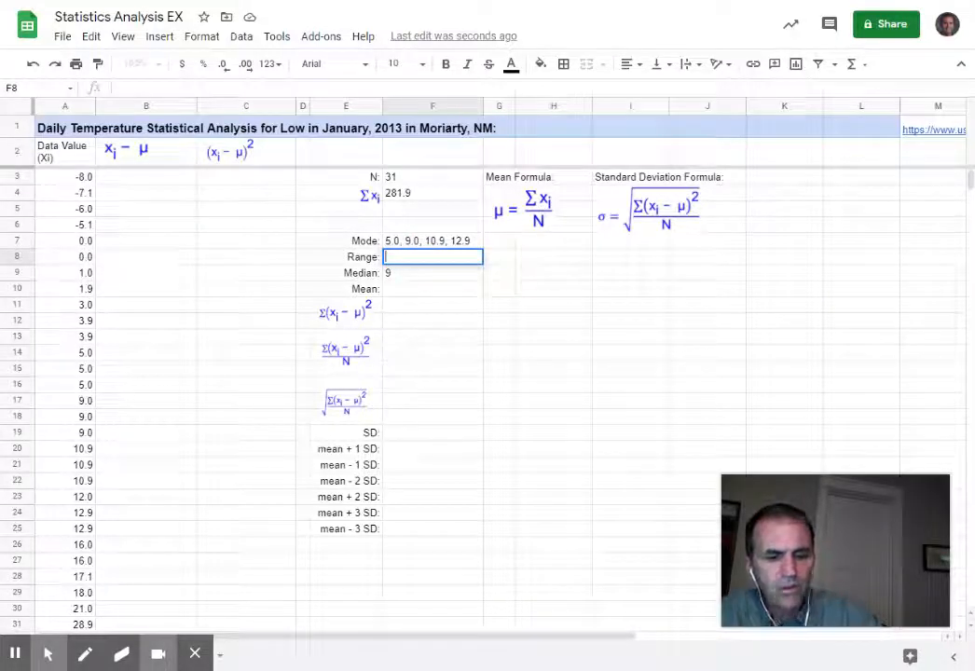
{"action": "type", "text": "="}
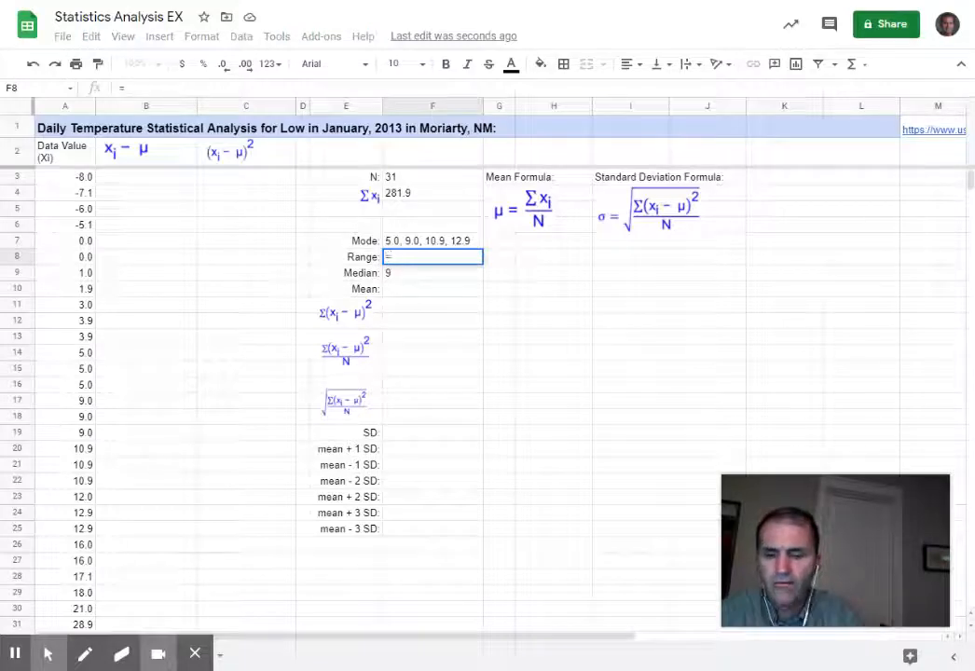
{"action": "type", "text": "ran"}
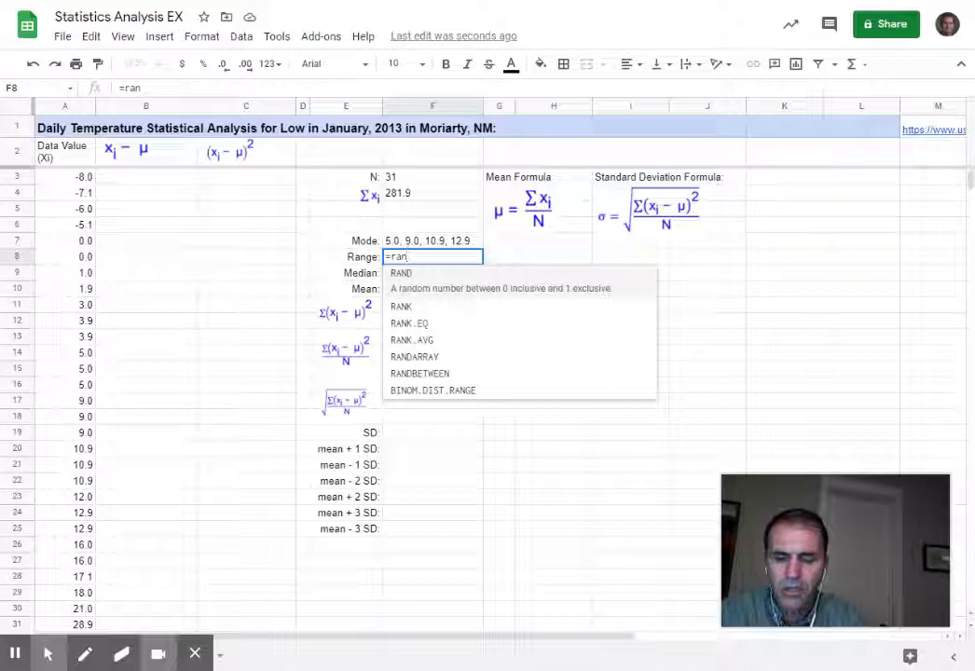
{"action": "type", "text": "g"}
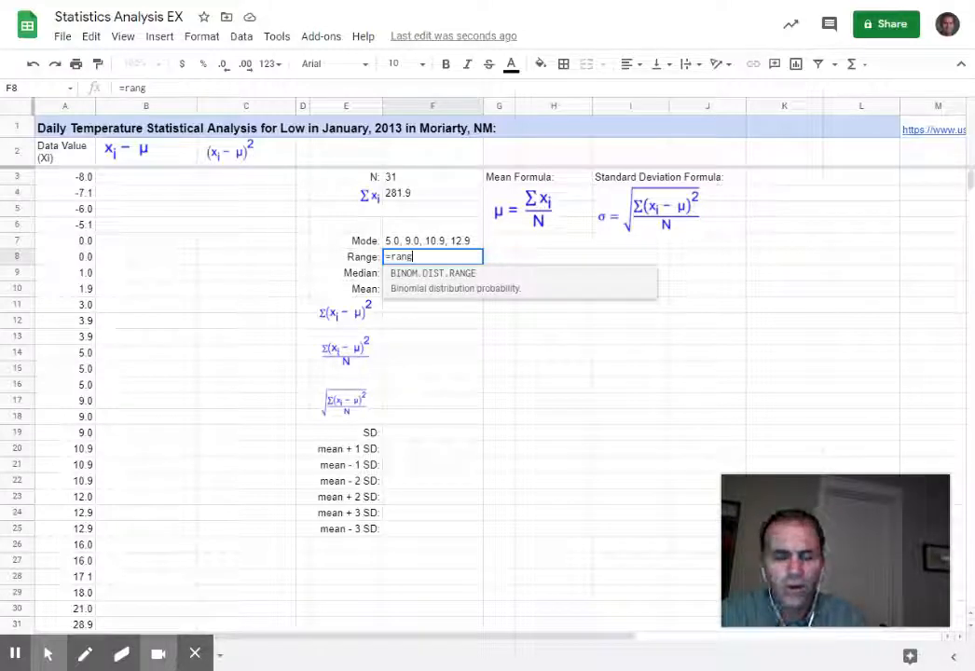
{"action": "key", "text": "BackSpace"}
{"action": "key", "text": "BackSpace"}
{"action": "key", "text": "BackSpace"}
{"action": "key", "text": "BackSpace"}
{"action": "key", "text": "BackSpace"}
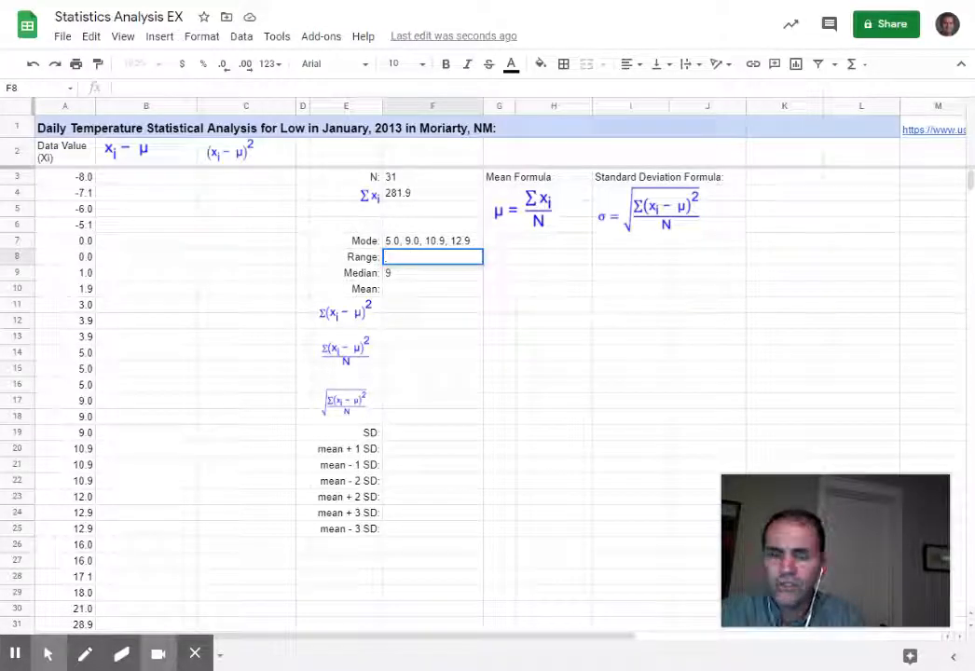
Enter the range in cell F8 as the highest temperature minus the lowest, with the formula =A33-A3.
{"action": "type", "text": "="}
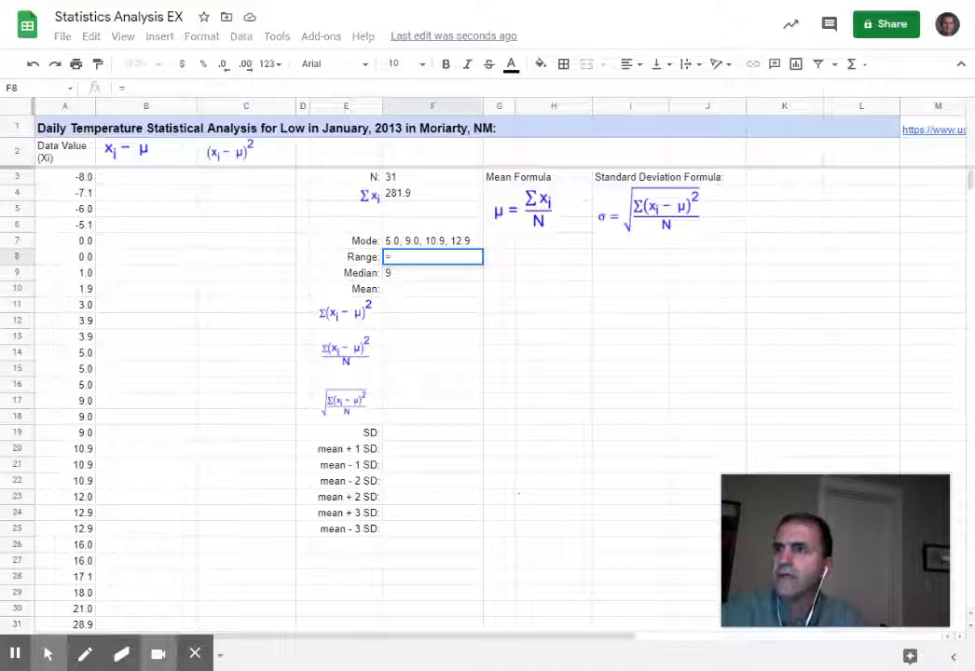
{"action": "scroll", "coordinate": [149, 532], "scroll_direction": "down", "scroll_amount": 3}
{"action": "left_click", "coordinate": [65, 545]}
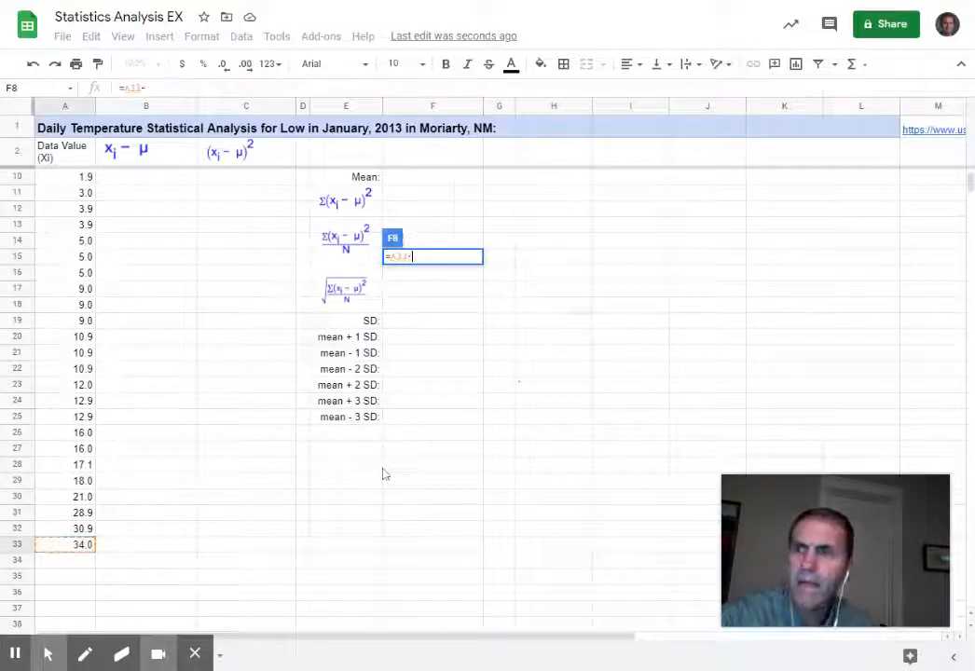
{"action": "type", "text": "-"}
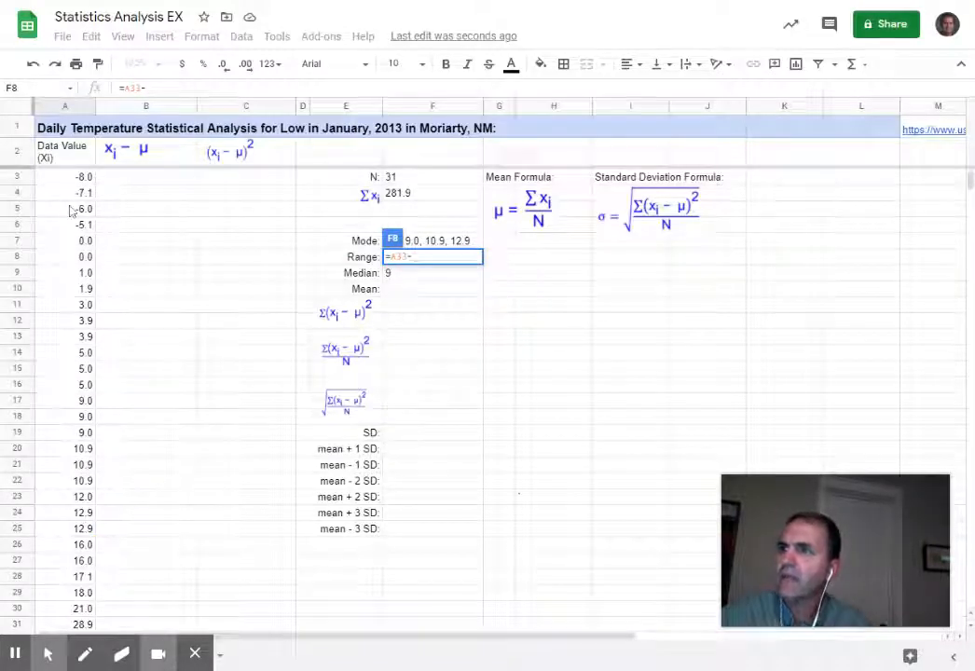
{"action": "left_click", "coordinate": [65, 176]}
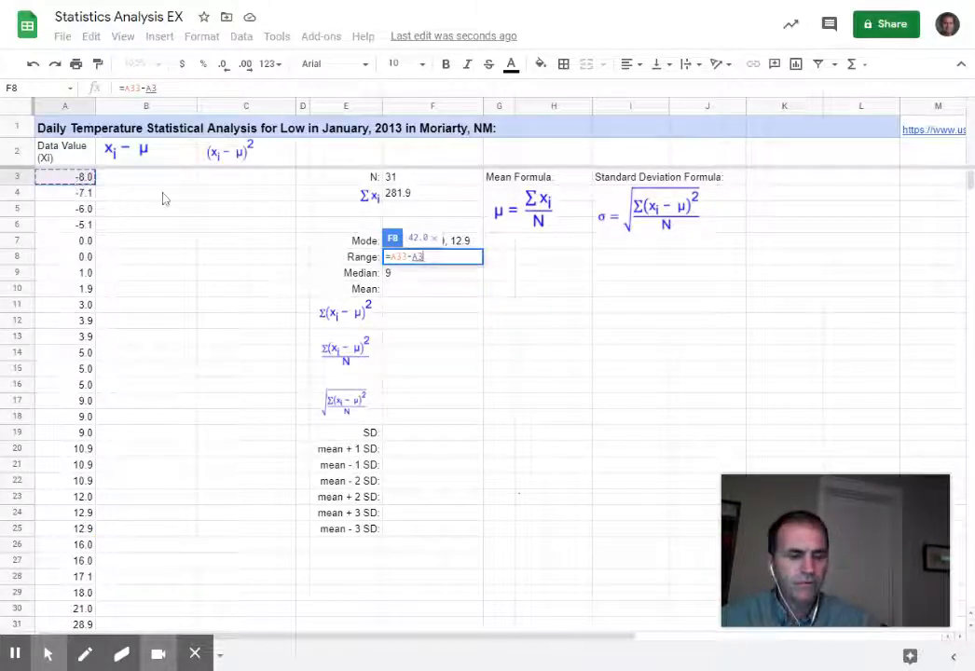
{"action": "key", "text": "Return"}
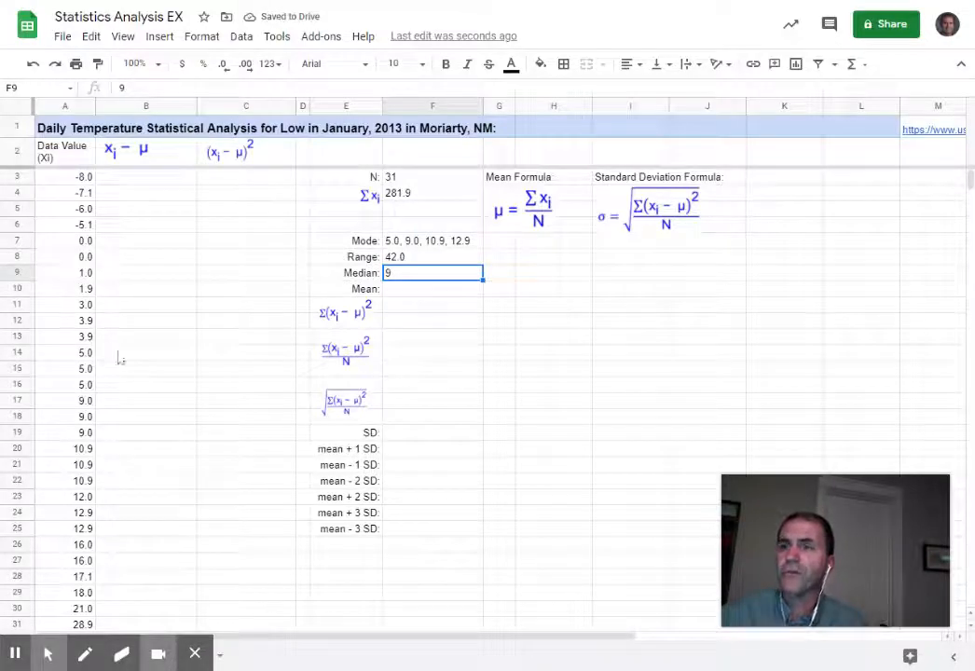
Enter the mean in cell F10 as the sum of the values divided by N, with the formula =F4/F3.
{"action": "left_click", "coordinate": [414, 291]}
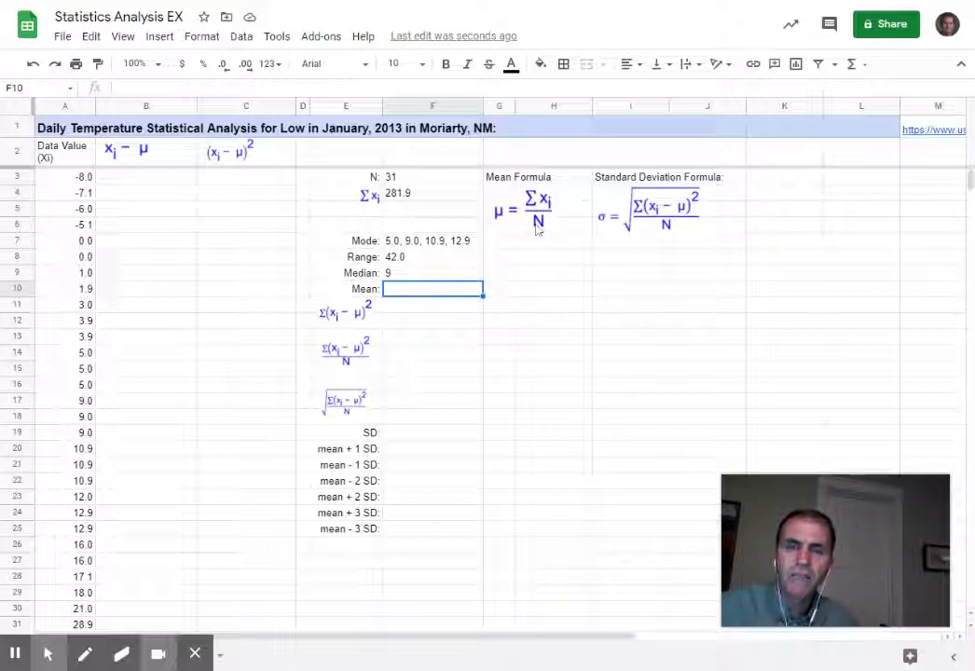
{"action": "left_click", "coordinate": [425, 295]}
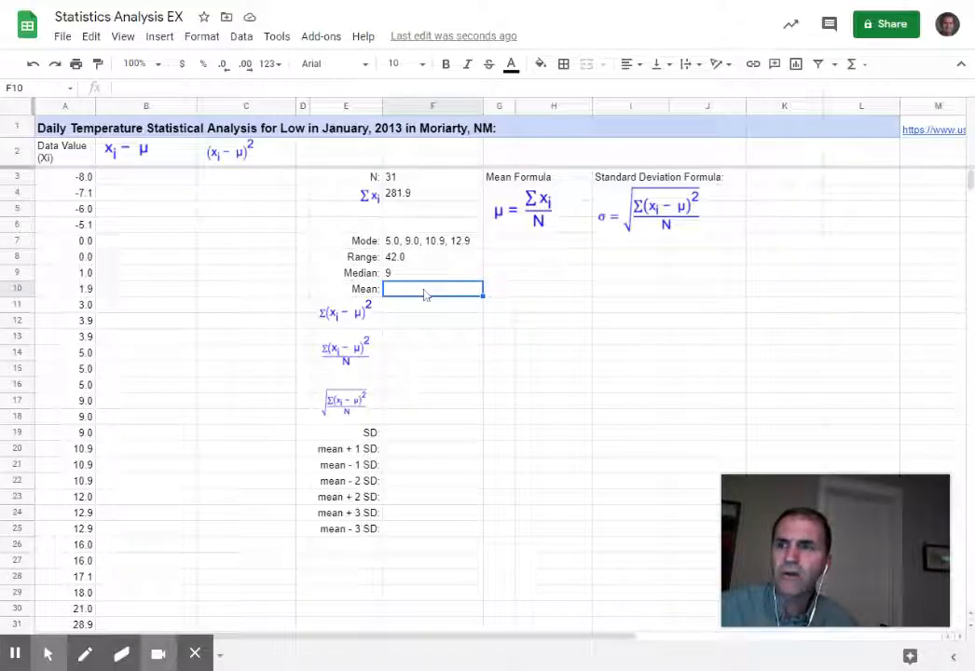
{"action": "double_click", "coordinate": [424, 295]}
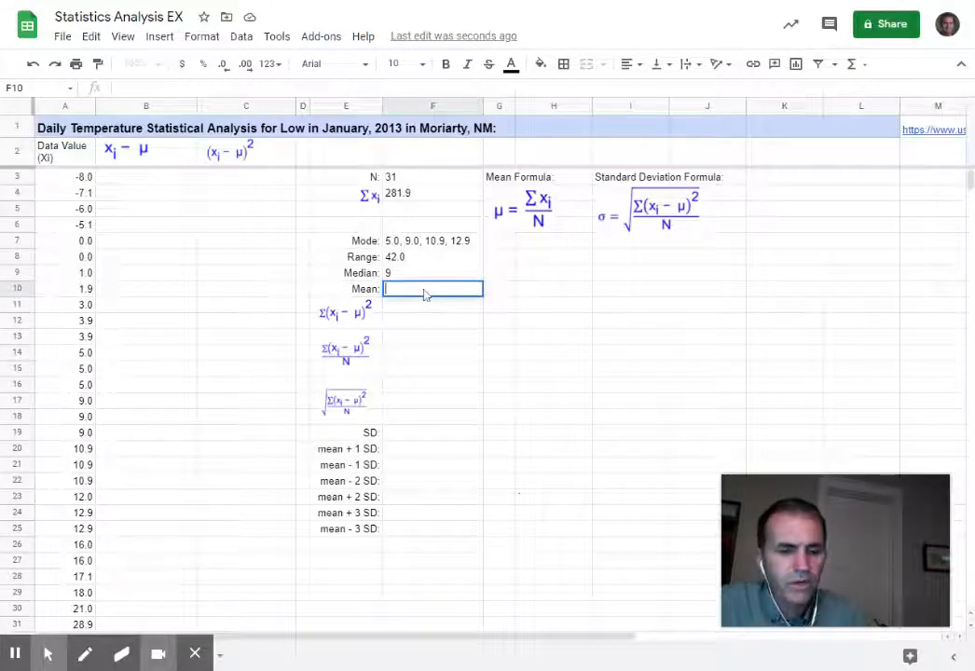
{"action": "type", "text": "="}
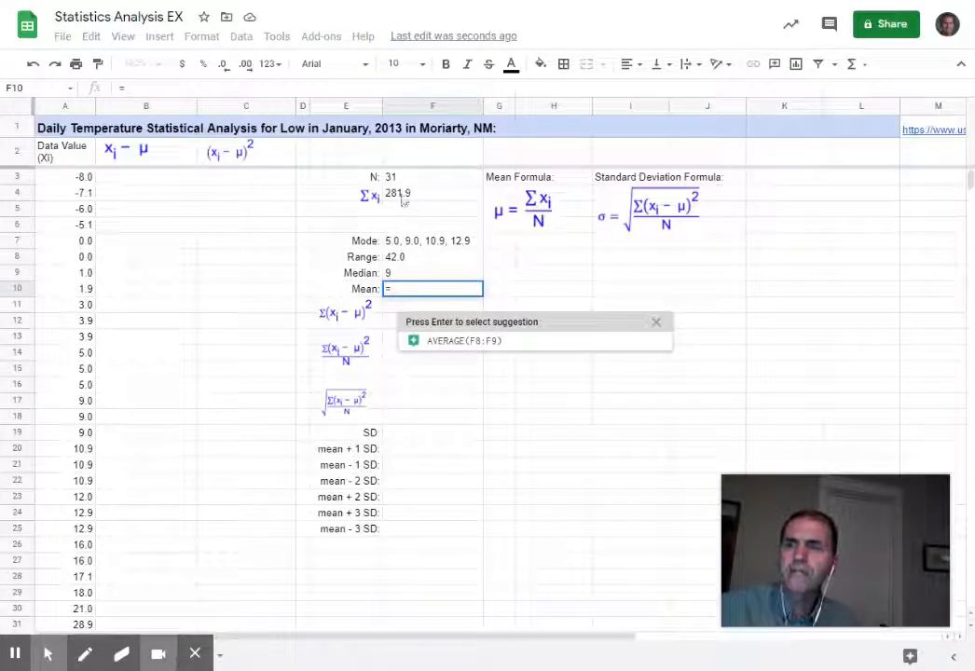
{"action": "left_click", "coordinate": [402, 200]}
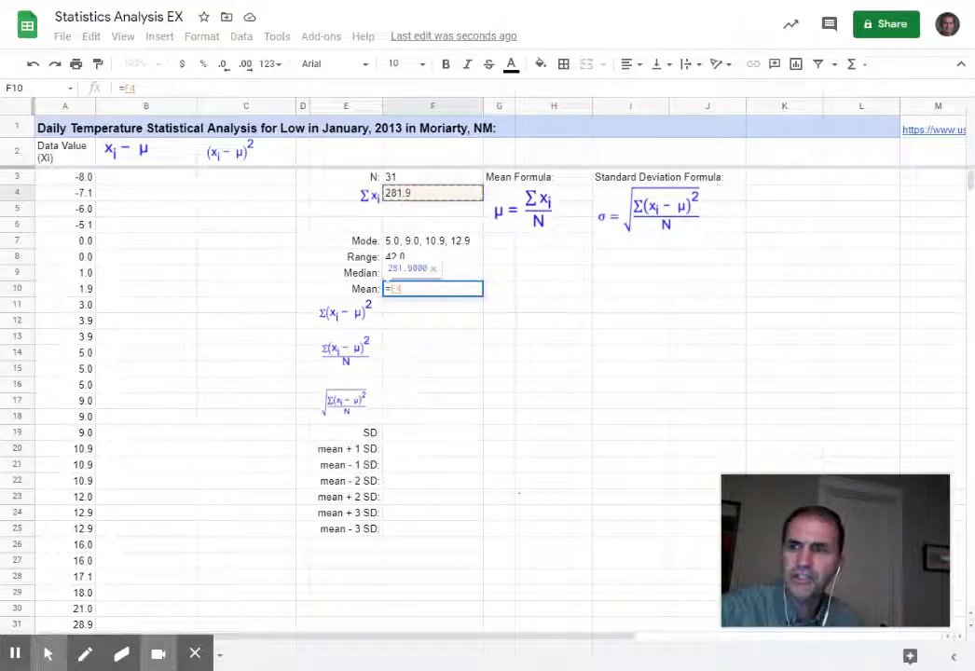
{"action": "type", "text": "/"}
{"action": "left_click", "coordinate": [398, 178]}
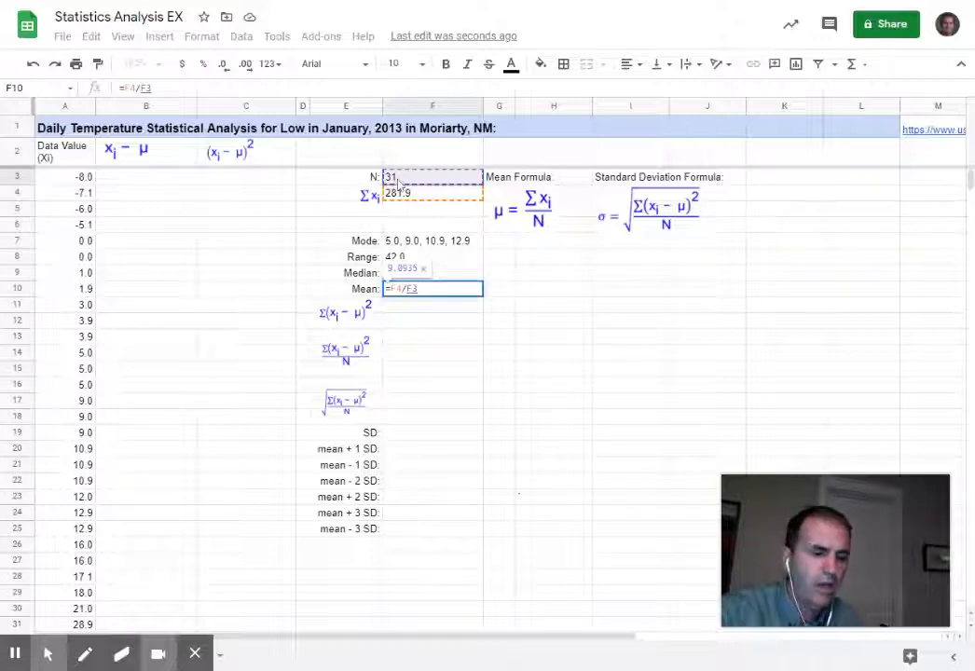
{"action": "key", "text": "Return"}
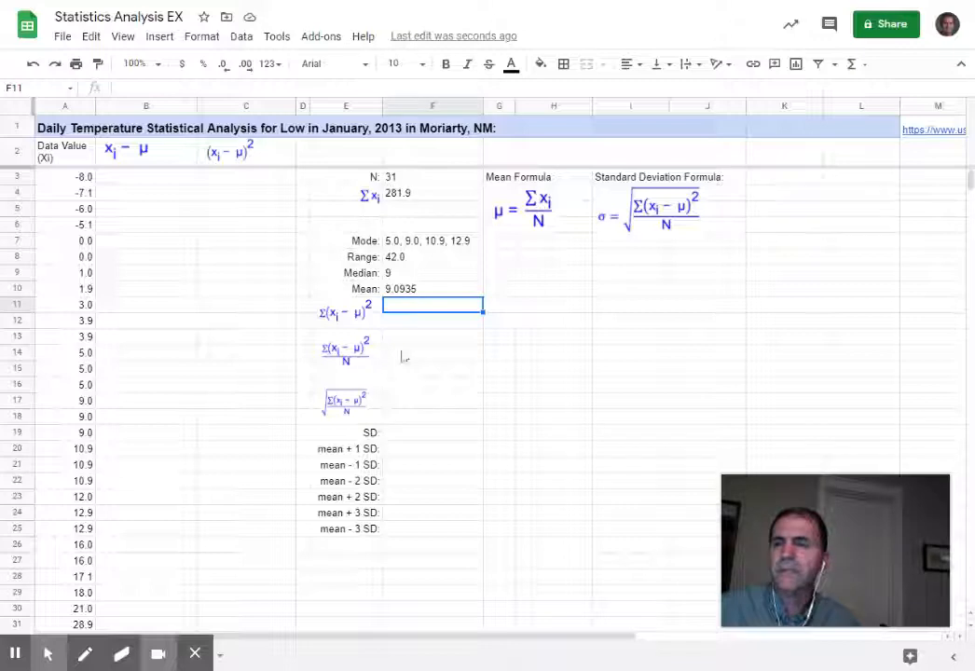
Shift the Σ(xi − μ)² label image slightly within column E so it lines up beside cell F12.
{"action": "left_click", "coordinate": [416, 323]}
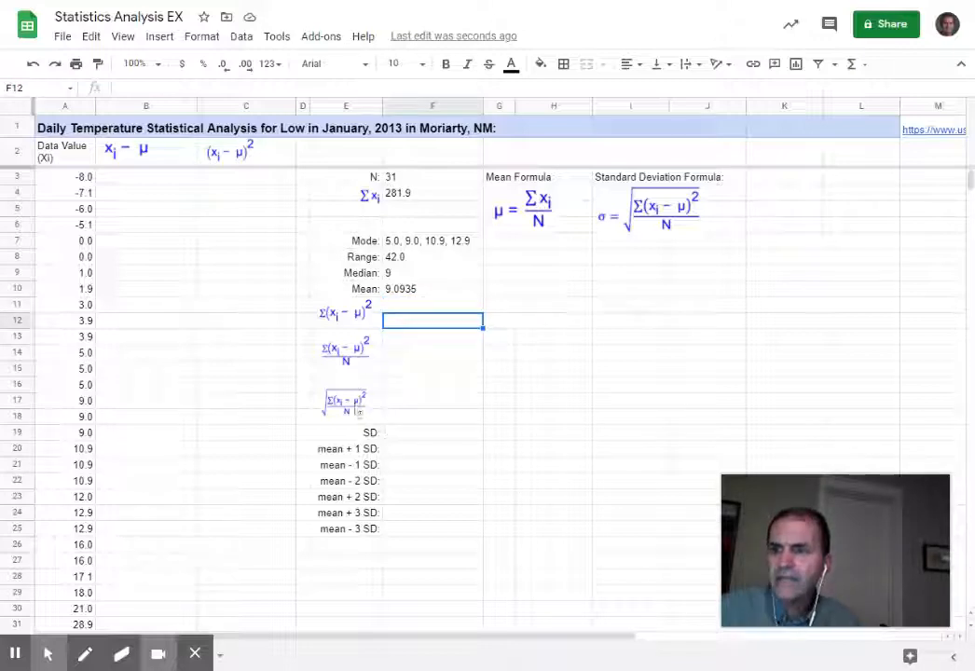
{"action": "left_click", "coordinate": [355, 354]}
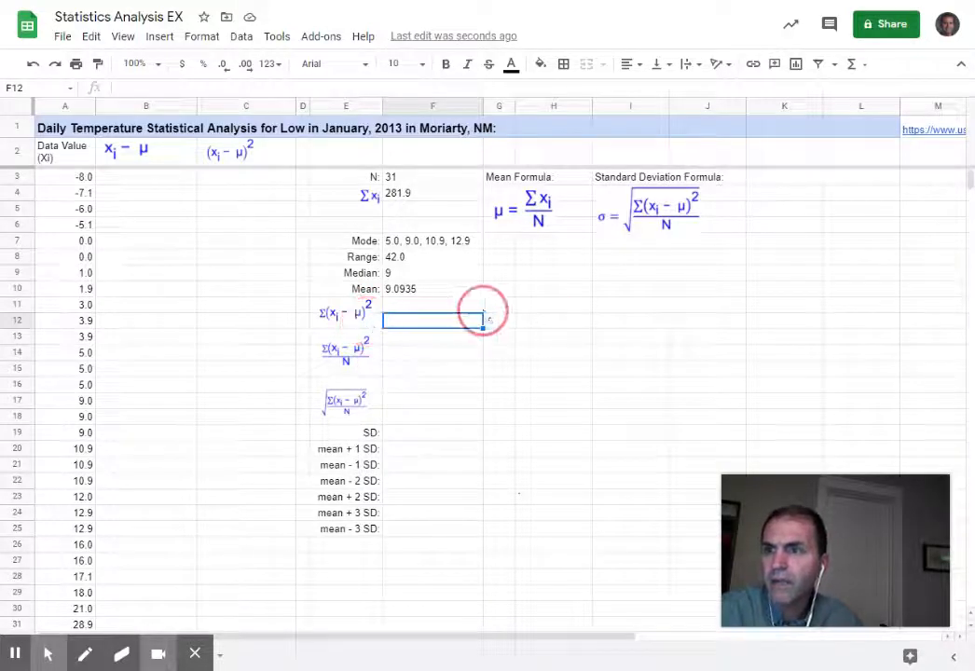
{"action": "left_click", "coordinate": [558, 338]}
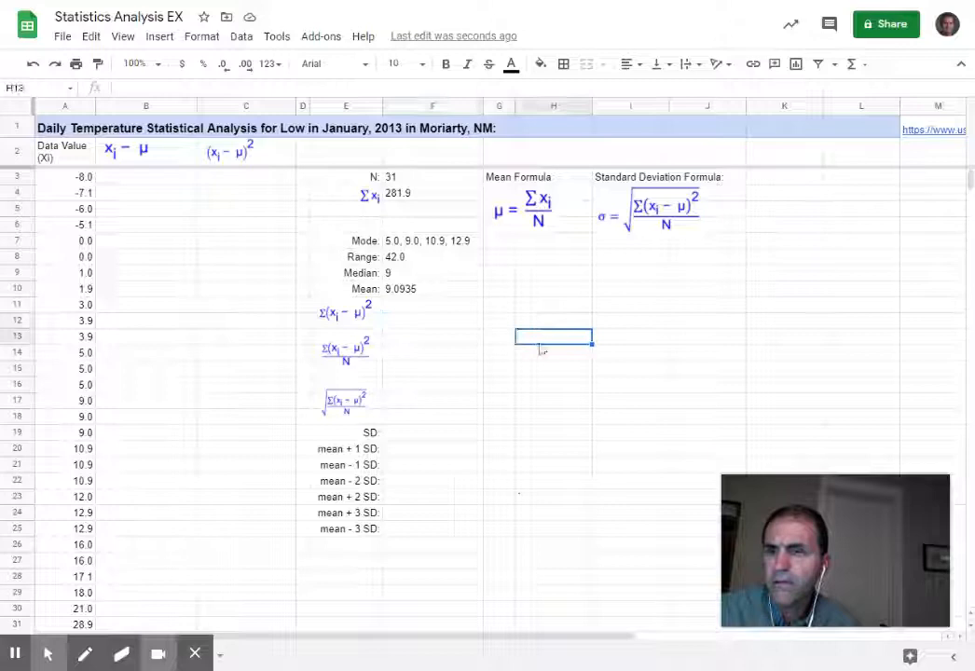
{"action": "left_click", "coordinate": [344, 315]}
{"action": "mouse_move", "coordinate": [343, 317]}
{"action": "left_mouse_down"}
{"action": "mouse_move", "coordinate": [359, 322]}
{"action": "mouse_move", "coordinate": [353, 318]}
{"action": "left_mouse_up"}
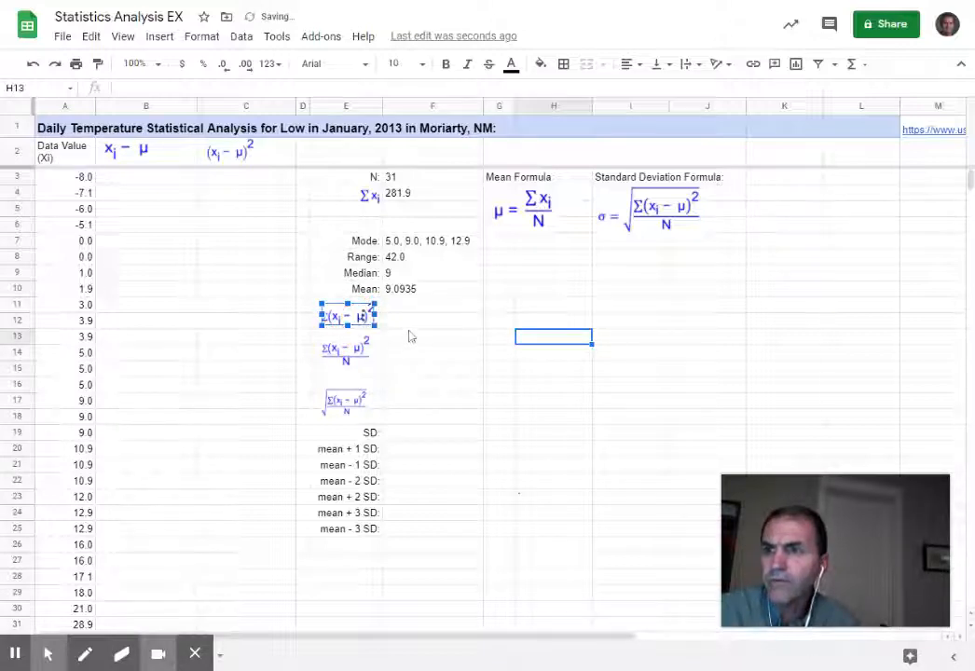
{"action": "left_click", "coordinate": [418, 327]}
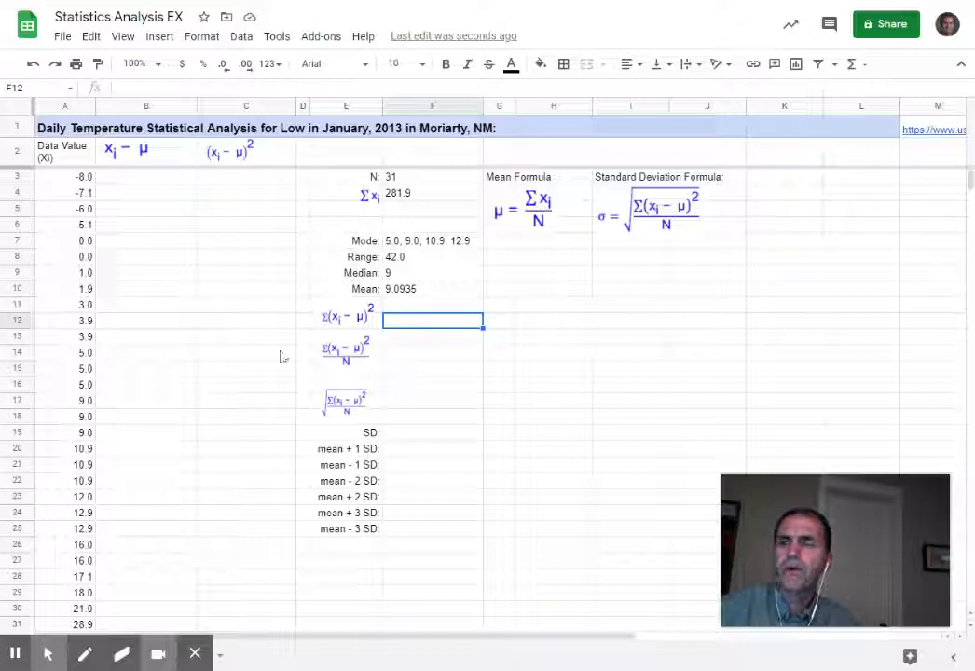
{"action": "left_click", "coordinate": [424, 293]}
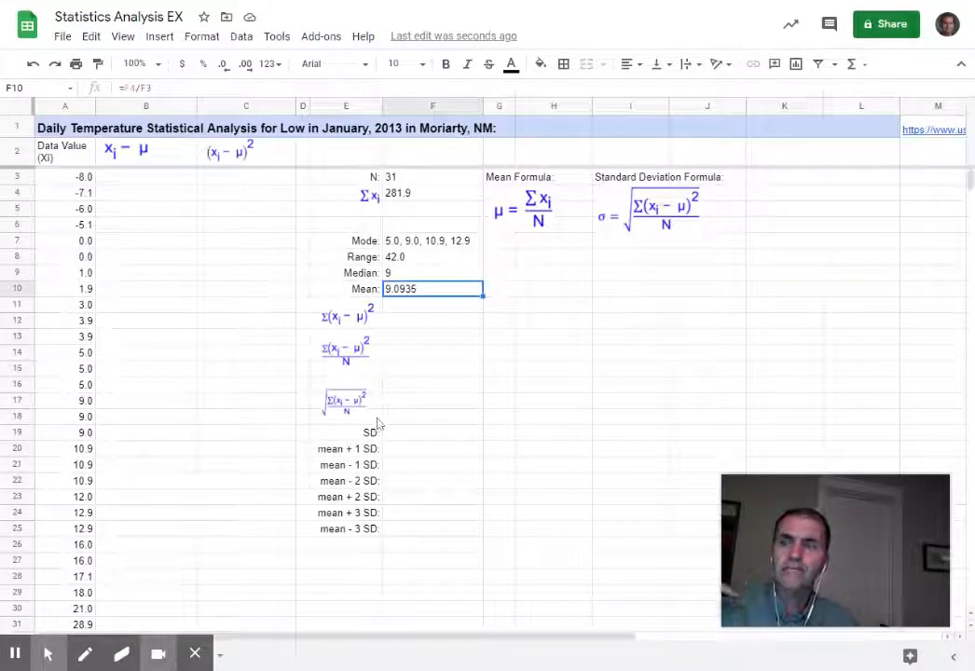
{"action": "left_click", "coordinate": [452, 326]}
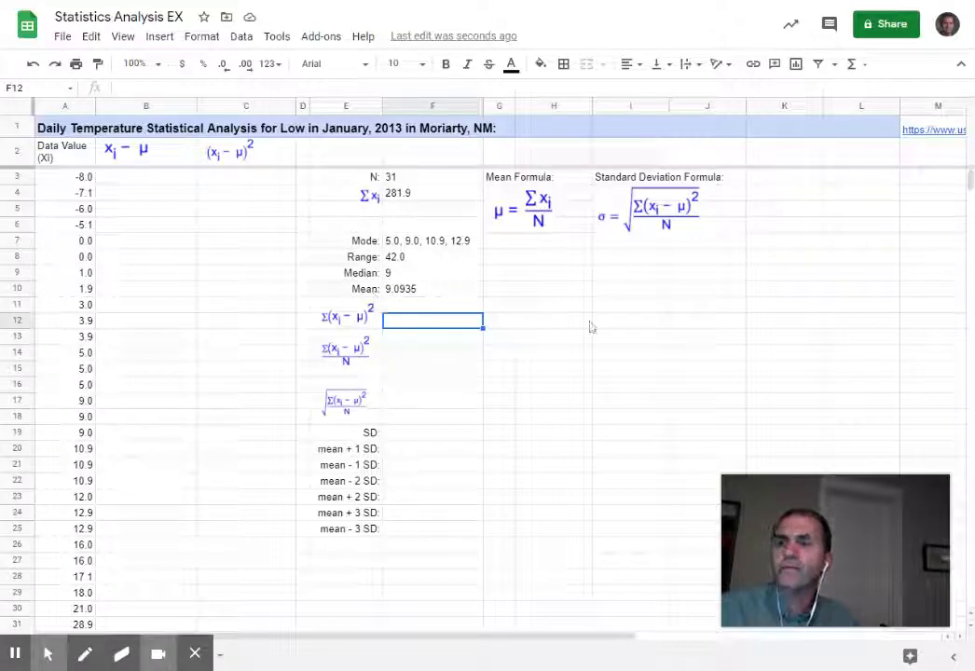
Enter the first deviation from the mean in cell B3 under xi − μ with the formula =A3-F10.
{"action": "left_click", "coordinate": [129, 181]}
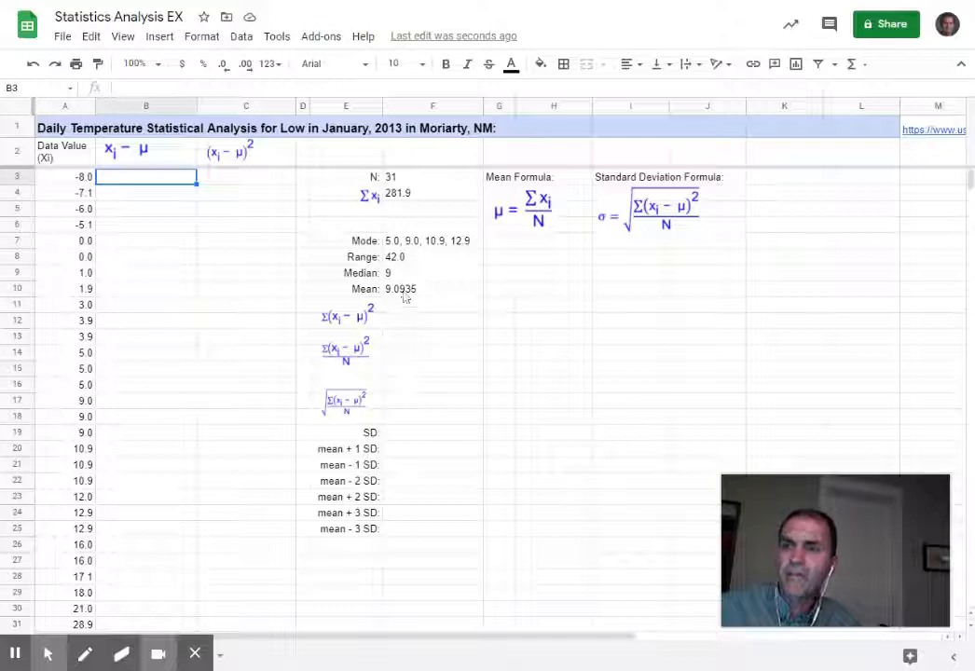
{"action": "double_click", "coordinate": [143, 184]}
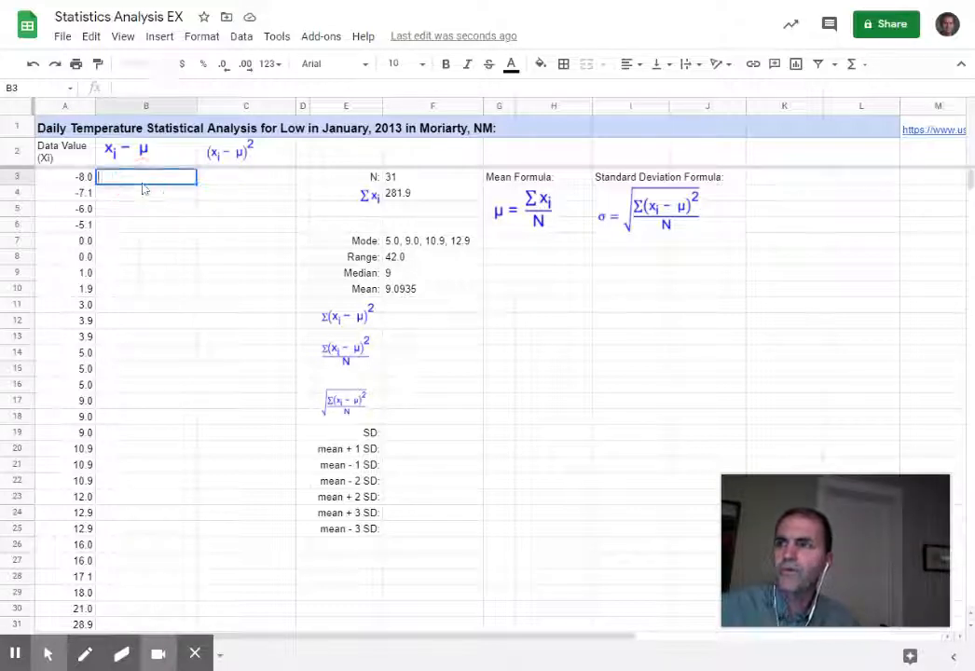
{"action": "type", "text": "="}
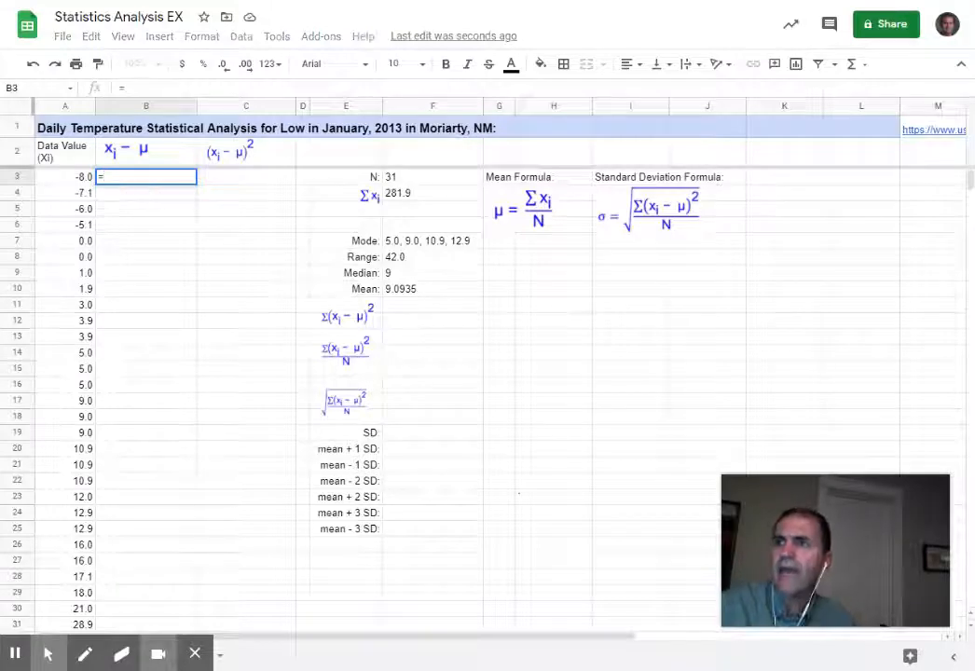
{"action": "left_click", "coordinate": [73, 180]}
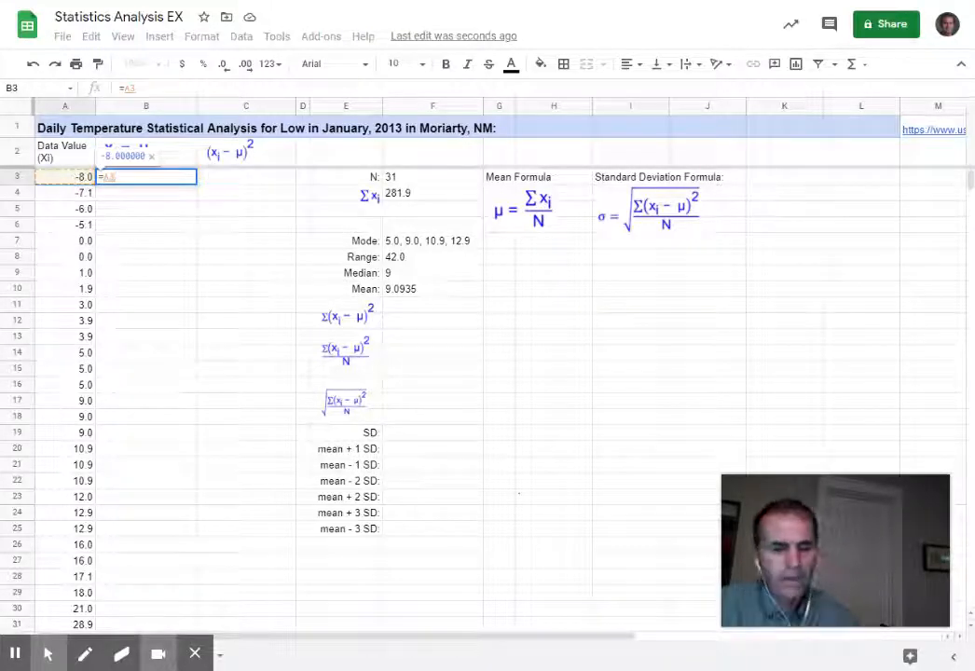
{"action": "type", "text": "-"}
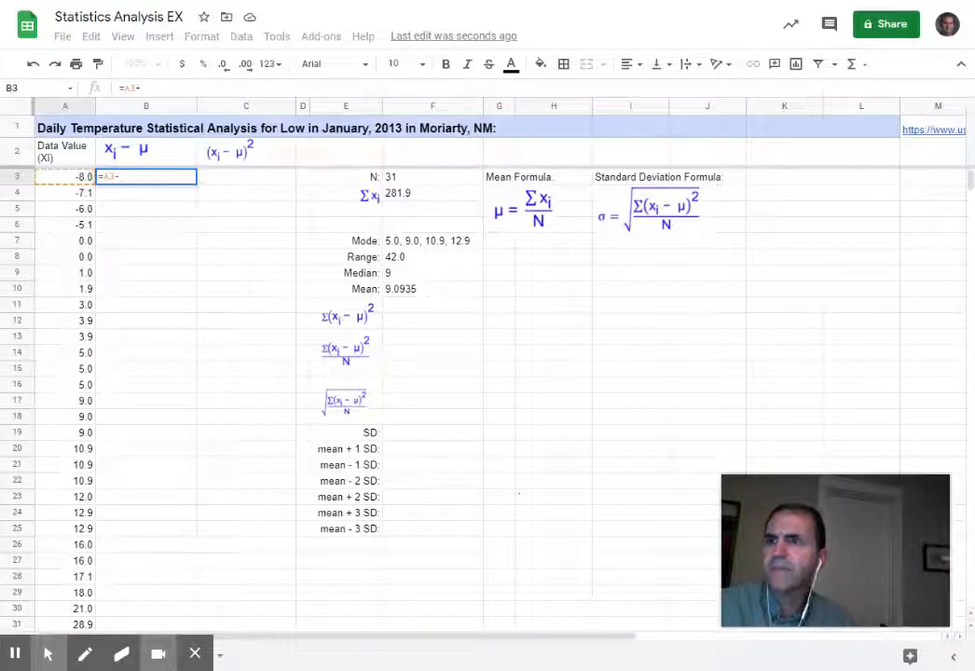
{"action": "left_click", "coordinate": [405, 291]}
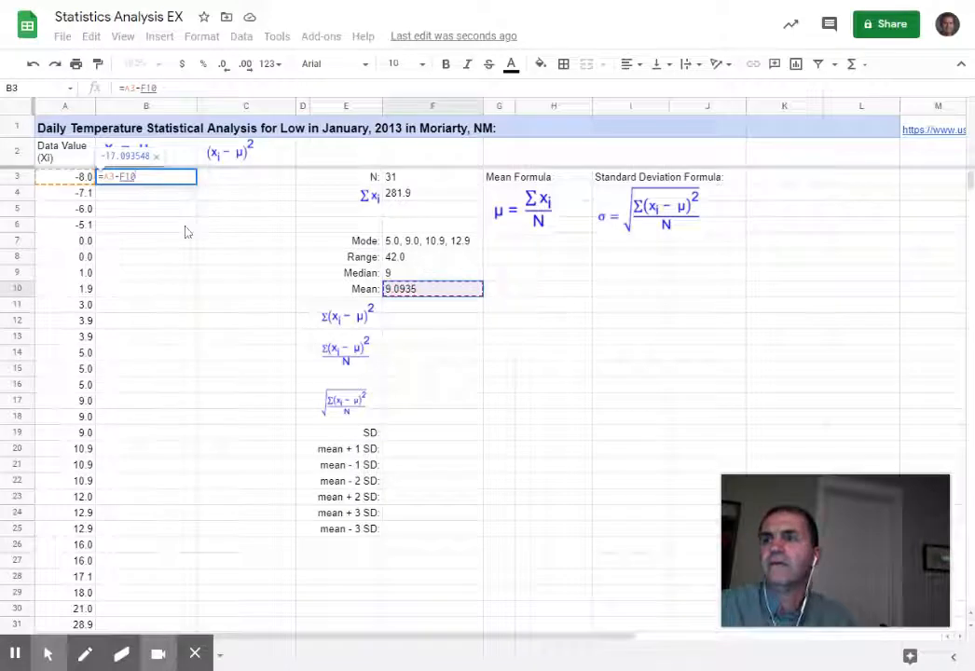
{"action": "key", "text": "Return"}
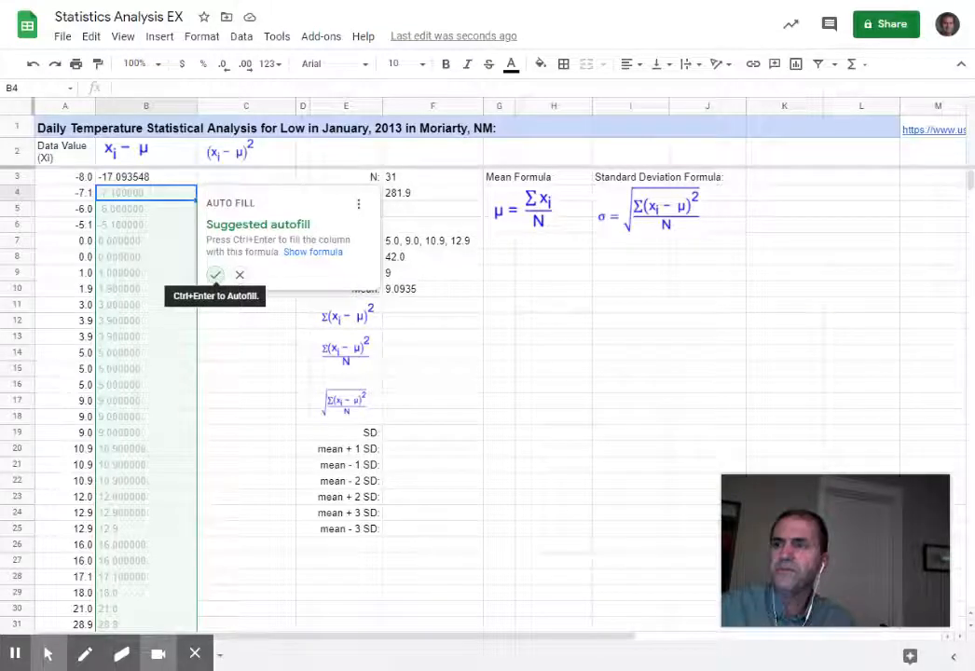
Try the suggested autofill for the rest of the xi − μ column, check the formula in B3, and undo the fill.
{"action": "left_click", "coordinate": [215, 276]}
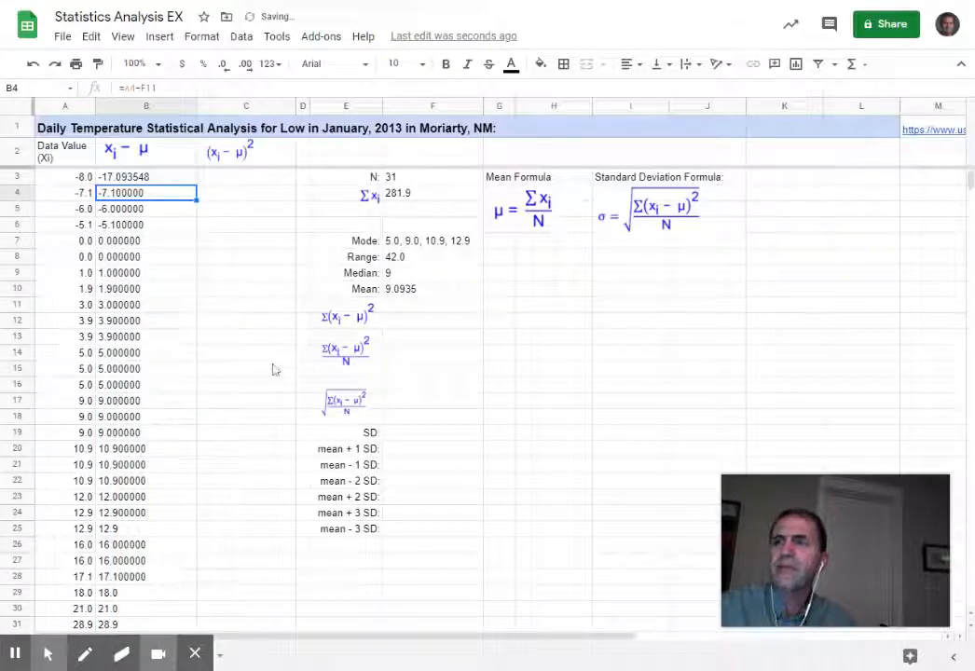
{"action": "left_click", "coordinate": [252, 343]}
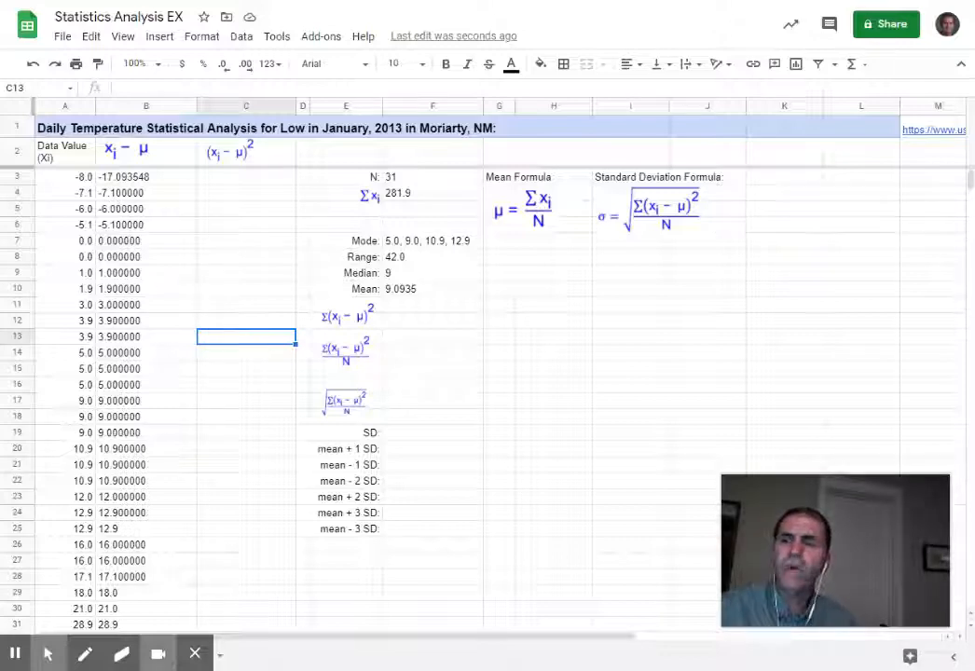
{"action": "left_click", "coordinate": [122, 182]}
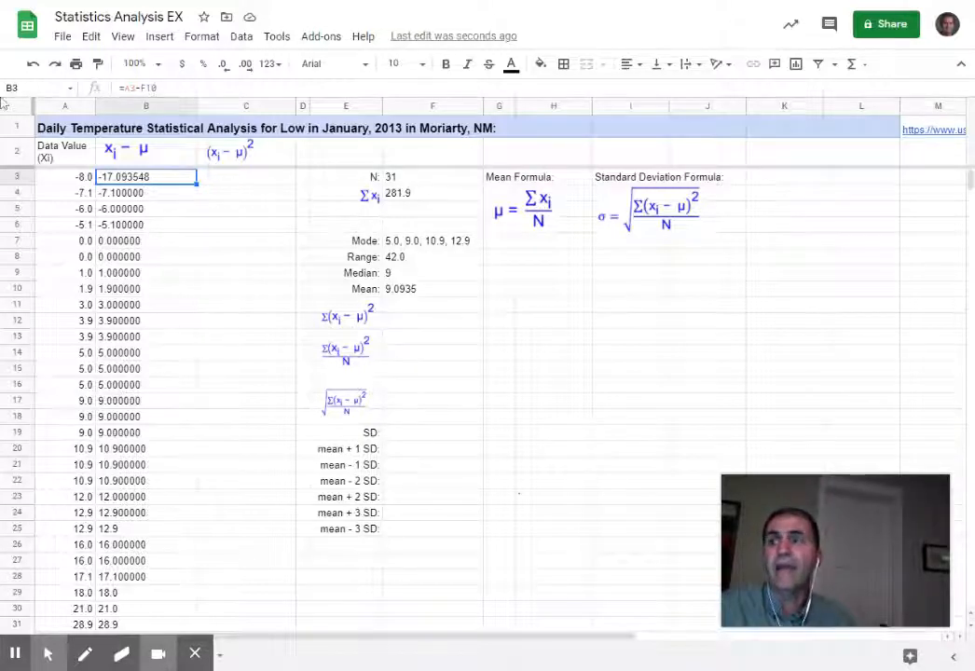
{"action": "left_click", "coordinate": [33, 65]}
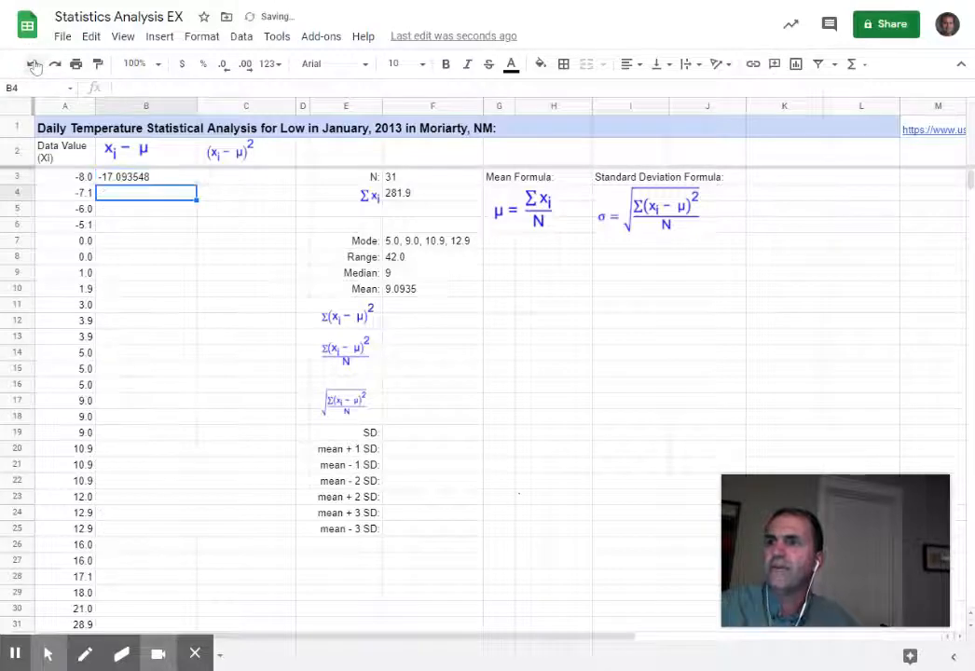
{"action": "left_click", "coordinate": [213, 309]}
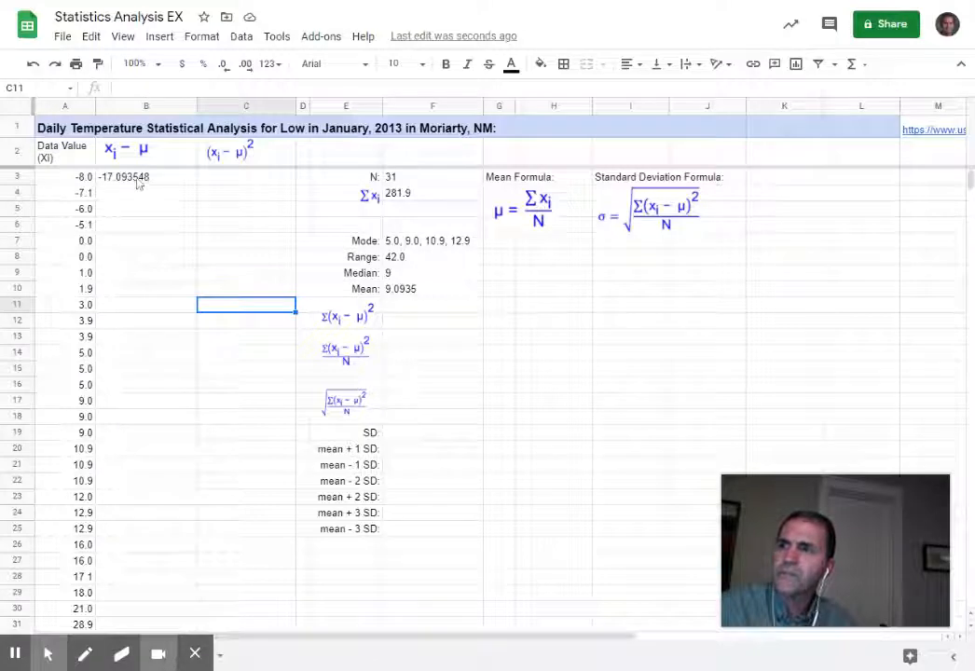
Make the mean reference in cell B3 absolute by changing its formula to =A3-$F$10.
{"action": "left_click", "coordinate": [138, 184]}
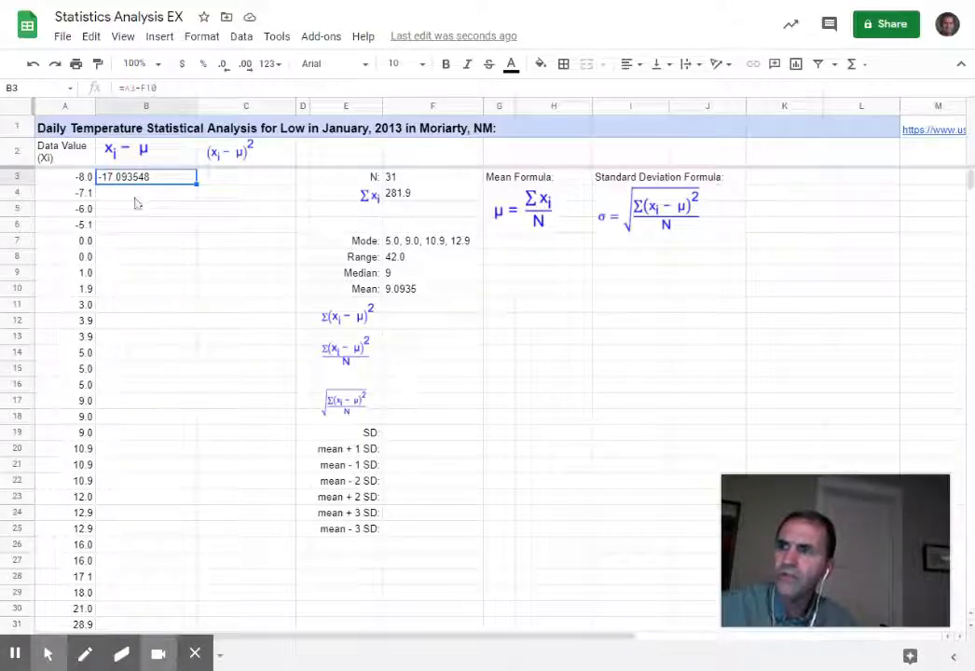
{"action": "double_click", "coordinate": [138, 184]}
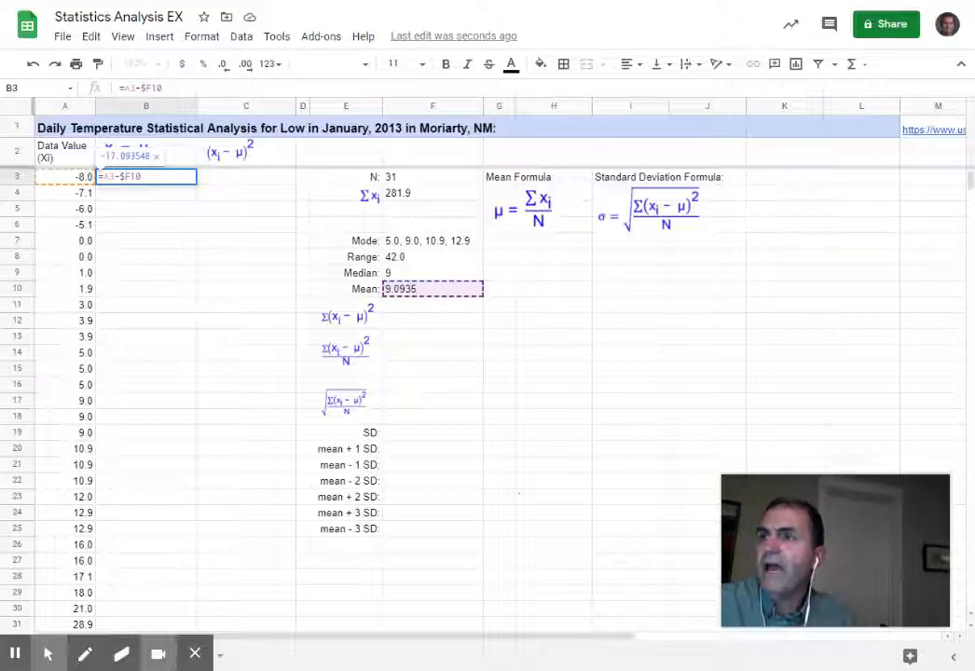
{"action": "left_click", "coordinate": [132, 176]}
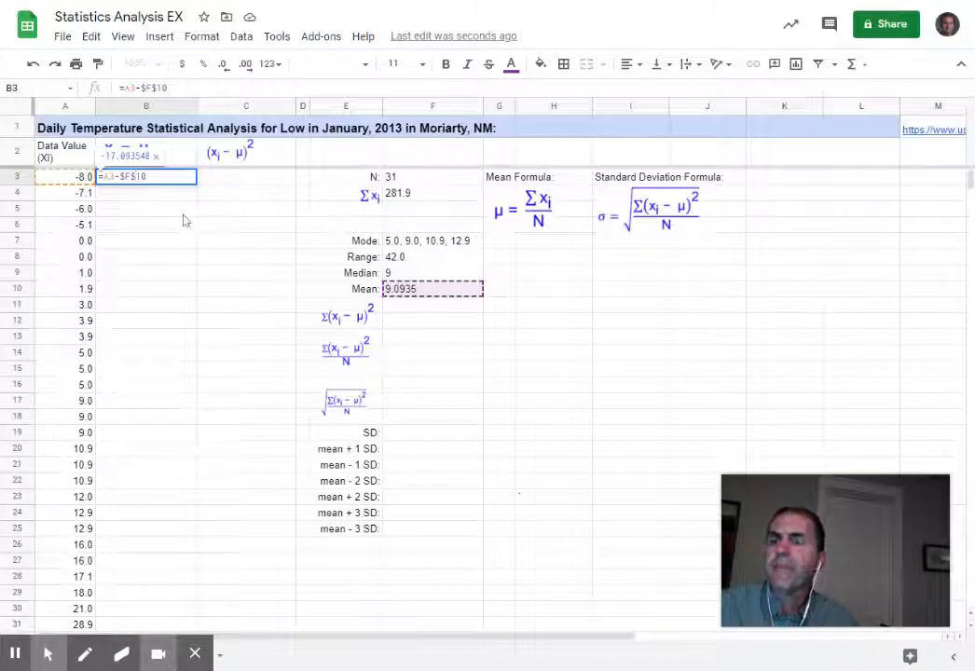
{"action": "key", "text": "Return"}
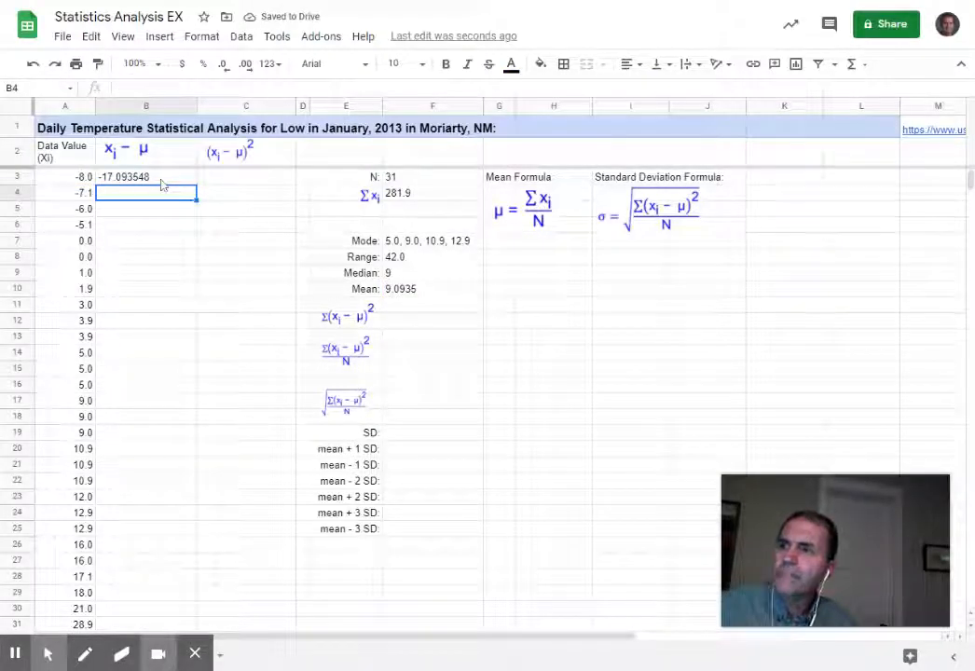
Copy the deviation formula from B3 down through B33 and look over the filled xi − μ column.
{"action": "left_click", "coordinate": [162, 180]}
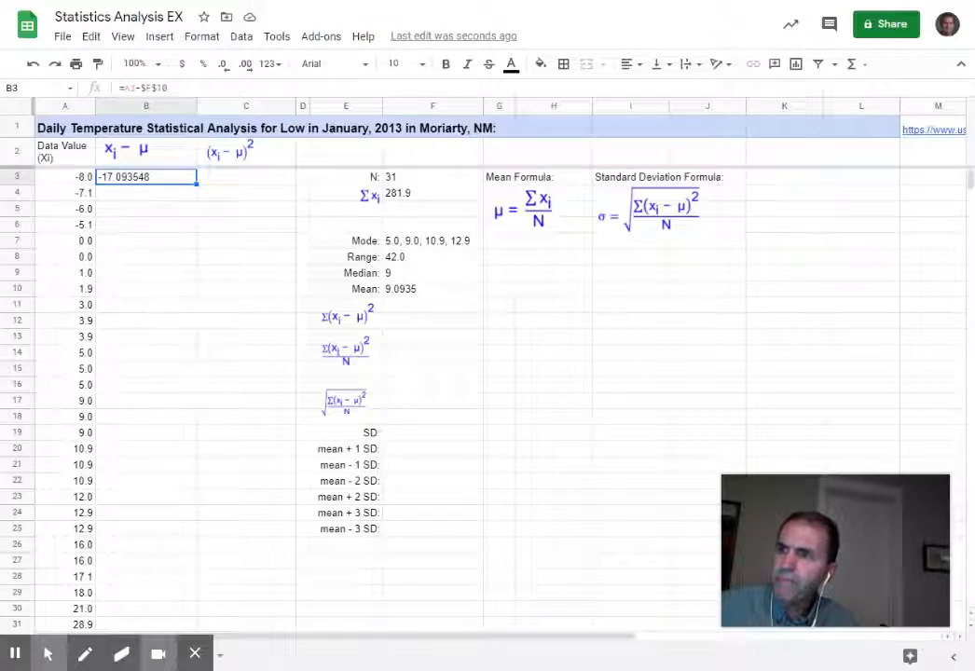
{"action": "left_click_drag", "start_coordinate": [195, 184], "coordinate": [196, 538]}
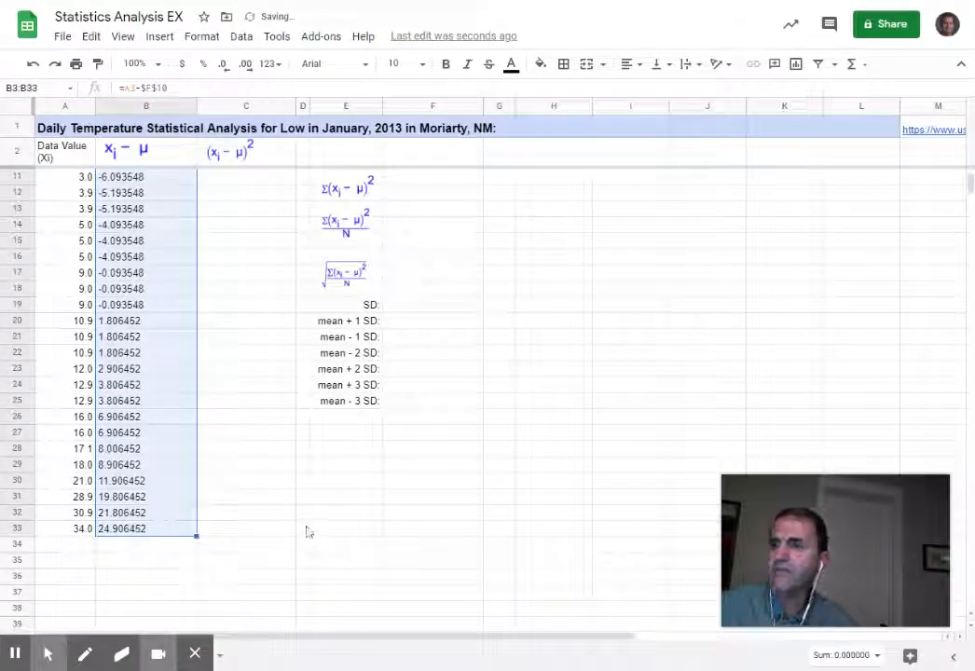
{"action": "scroll", "coordinate": [309, 531], "scroll_direction": "up", "scroll_amount": 3}
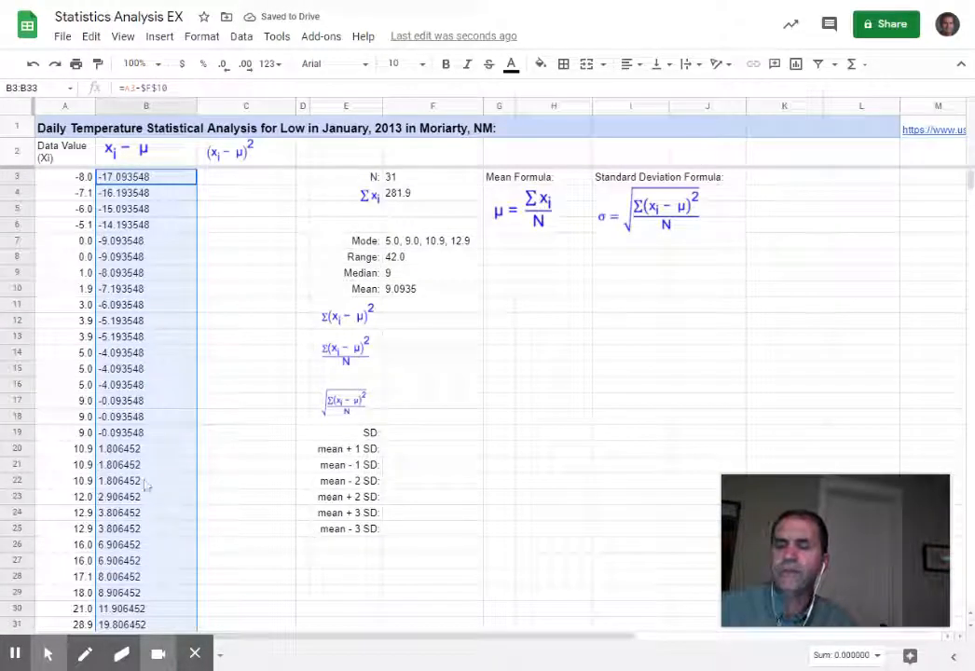
{"action": "scroll", "coordinate": [159, 435], "scroll_direction": "down", "scroll_amount": 1}
{"action": "scroll", "coordinate": [303, 384], "scroll_direction": "up", "scroll_amount": 1}
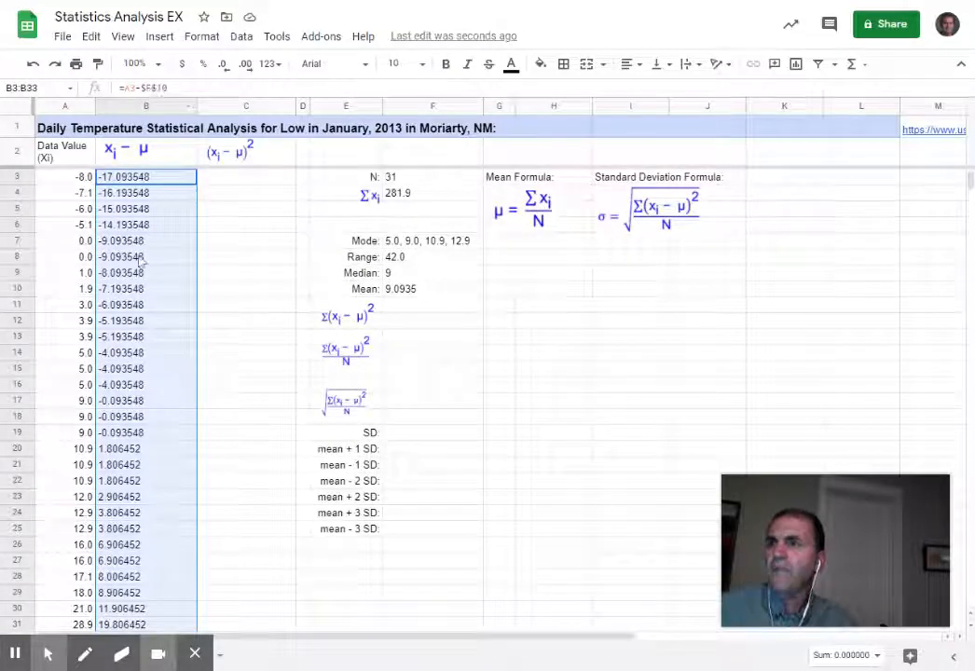
{"action": "scroll", "coordinate": [130, 415], "scroll_direction": "down", "scroll_amount": 2}
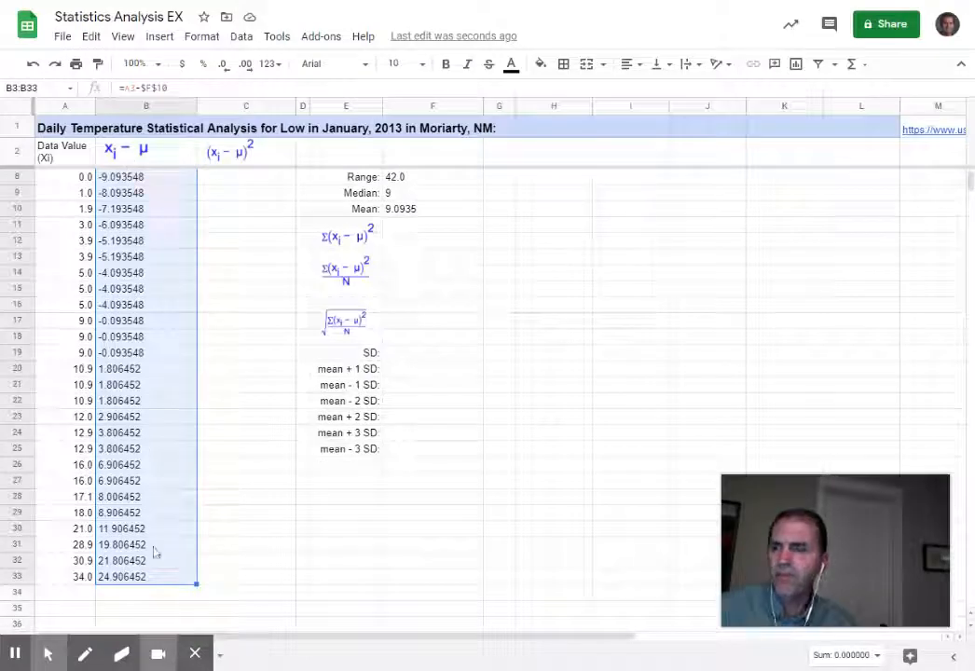
{"action": "scroll", "coordinate": [161, 522], "scroll_direction": "up", "scroll_amount": 2}
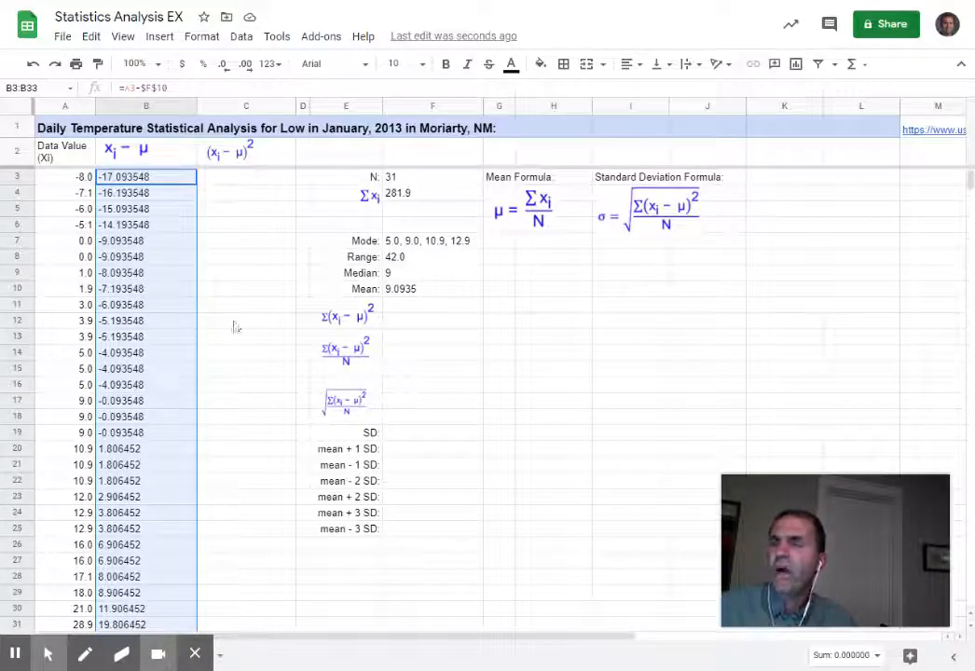
{"action": "scroll", "coordinate": [152, 289], "scroll_direction": "down", "scroll_amount": 2}
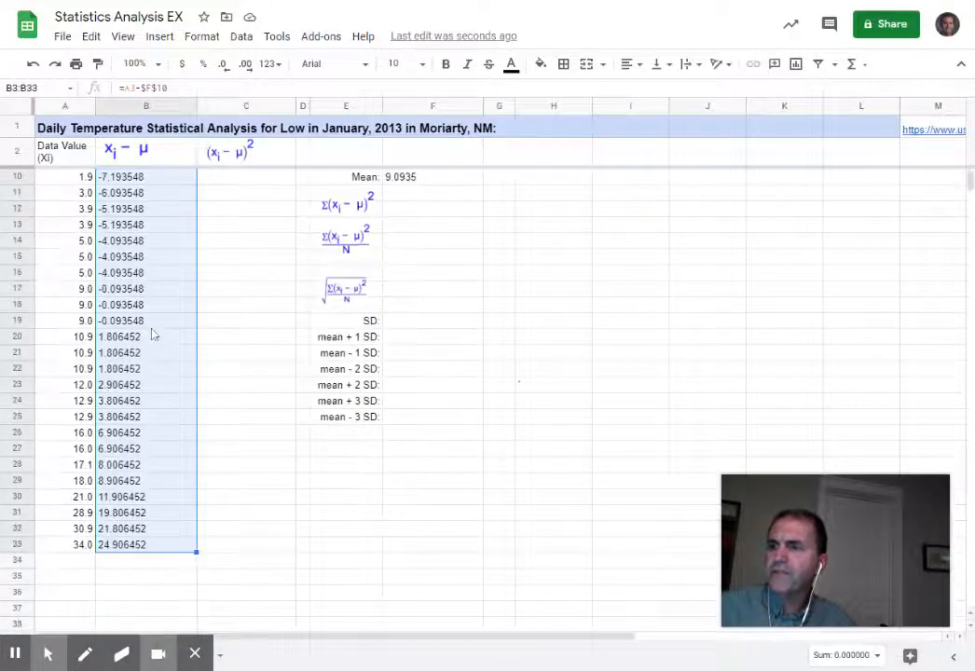
{"action": "scroll", "coordinate": [168, 464], "scroll_direction": "up", "scroll_amount": 2}
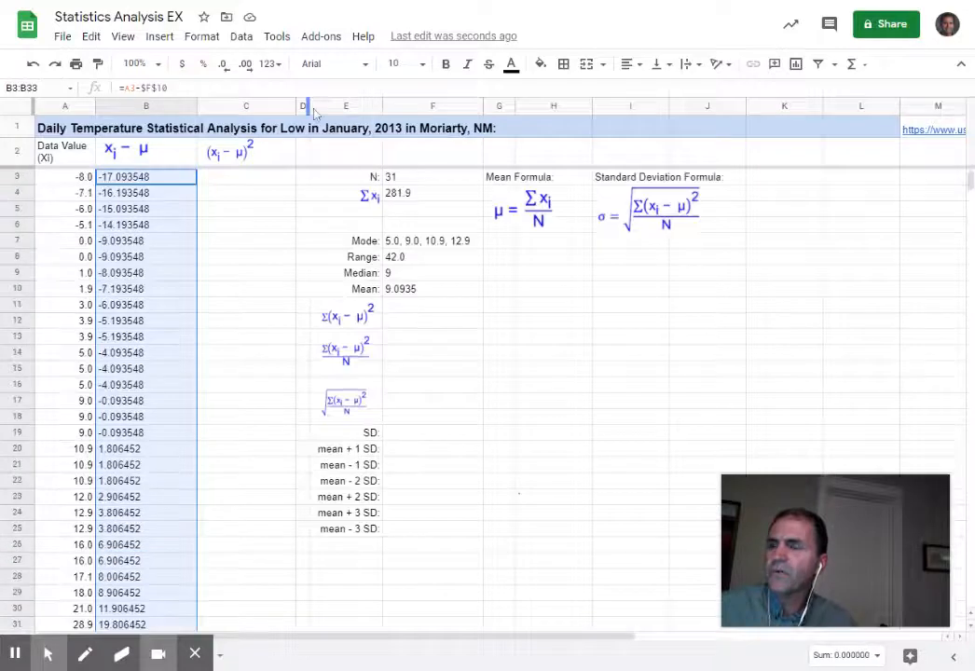
Extend the deviations in B3:B33 to 11 decimal places and look over the column.
{"action": "left_click", "coordinate": [247, 71]}
{"action": "left_click", "coordinate": [247, 72]}
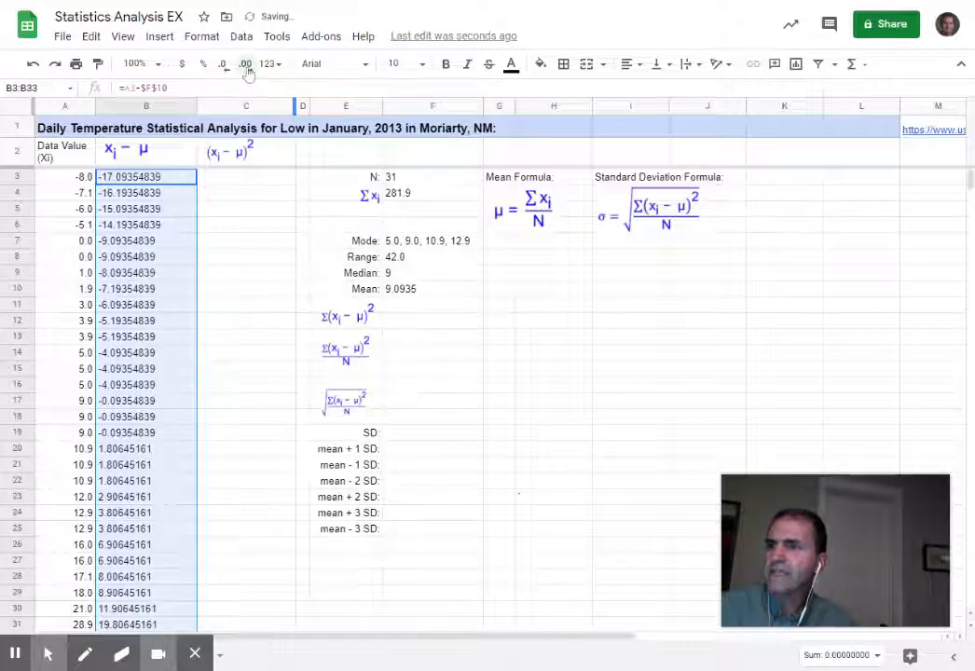
{"action": "left_click", "coordinate": [247, 72]}
{"action": "left_click", "coordinate": [247, 72]}
{"action": "left_click", "coordinate": [247, 72]}
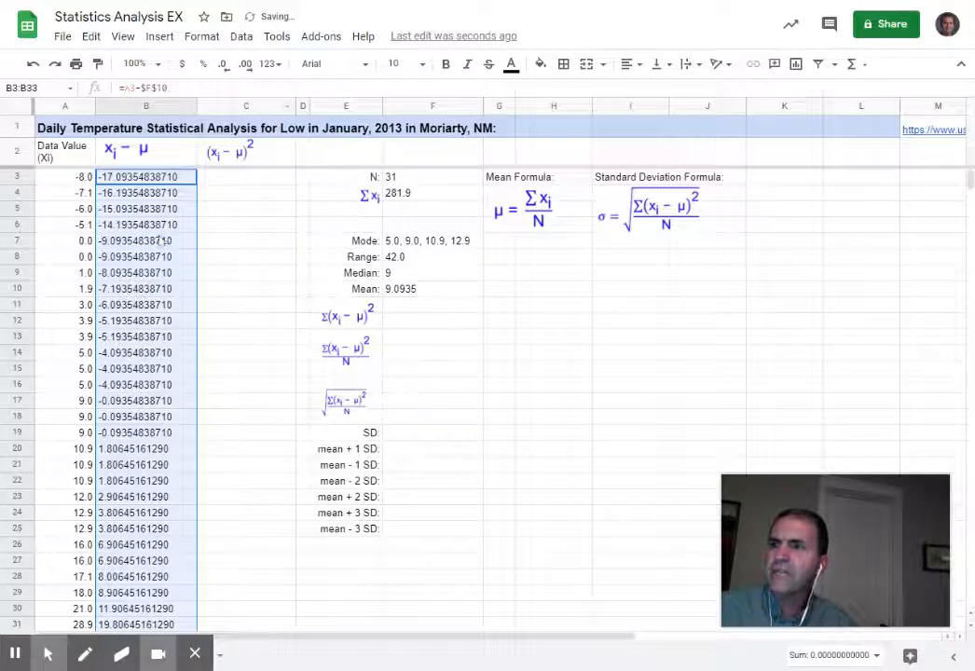
{"action": "scroll", "coordinate": [140, 280], "scroll_direction": "down", "scroll_amount": 2}
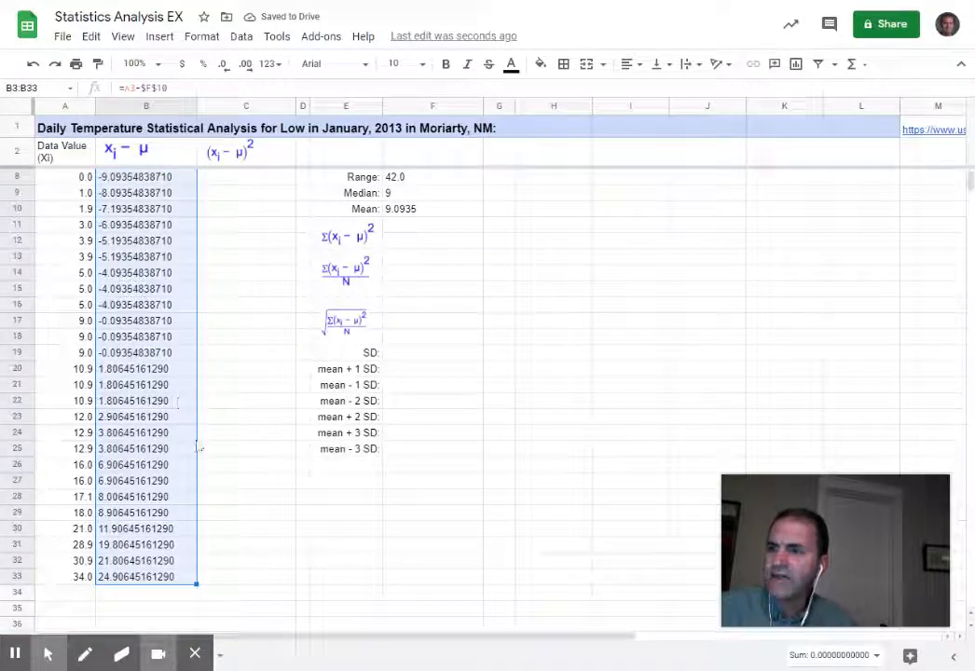
{"action": "scroll", "coordinate": [177, 295], "scroll_direction": "up", "scroll_amount": 3}
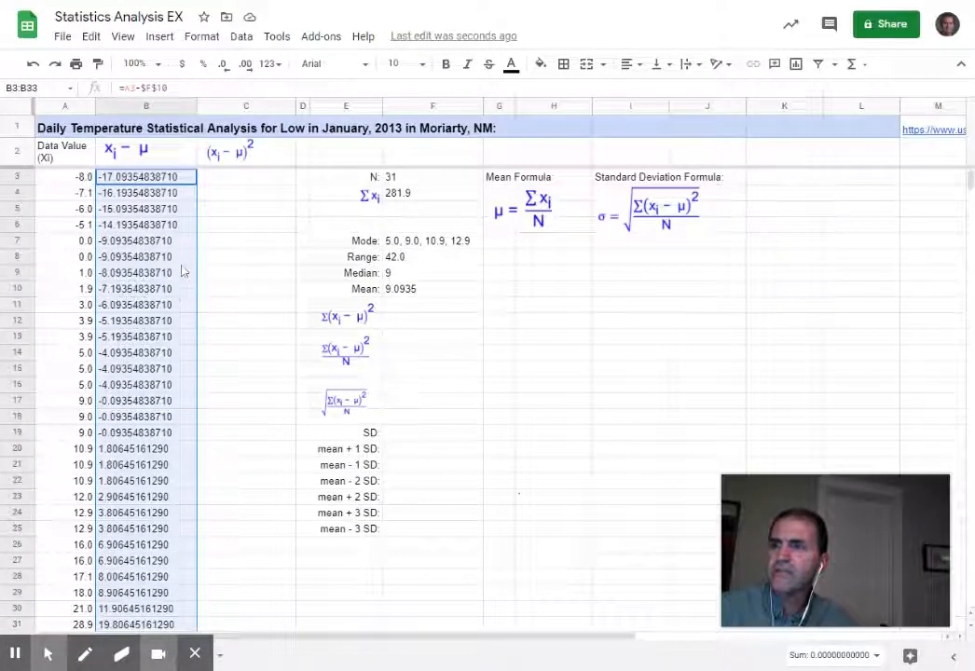
Reduce the xi − μ values in B3:B33 to 7 decimal places.
{"action": "left_click", "coordinate": [224, 66]}
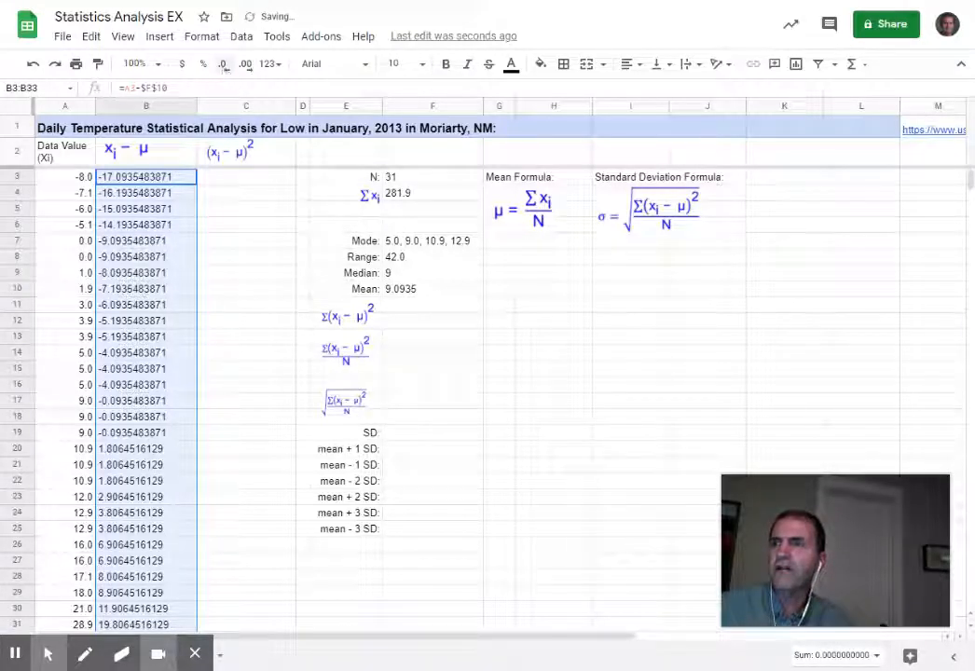
{"action": "left_click", "coordinate": [224, 65]}
{"action": "left_click", "coordinate": [224, 65]}
{"action": "left_click", "coordinate": [224, 65]}
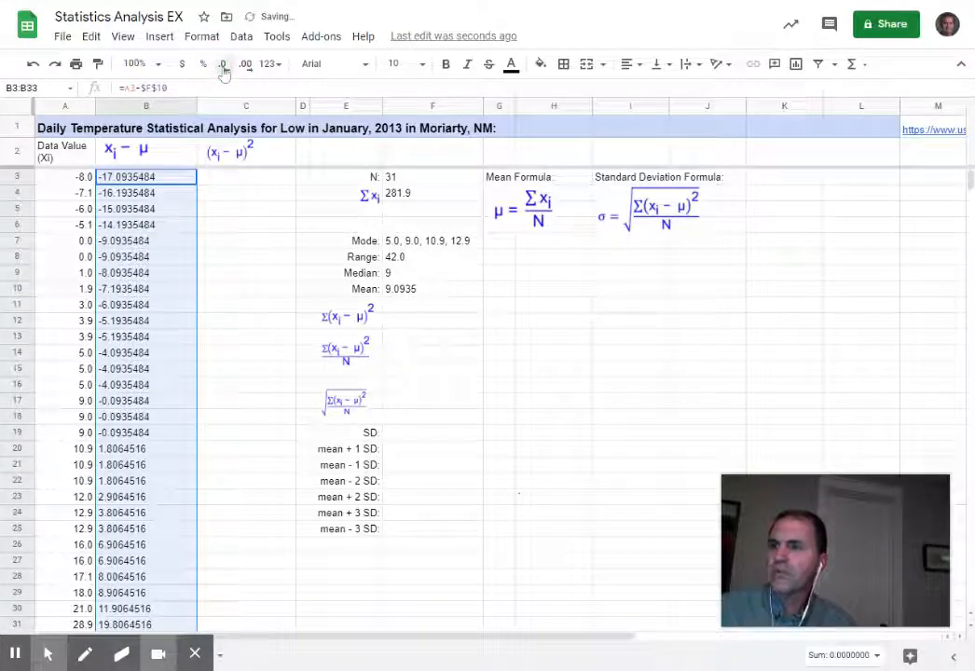
Try 11 decimal places on the deviations in B3:B33 and settle on 10 decimal places.
{"action": "left_click", "coordinate": [246, 65]}
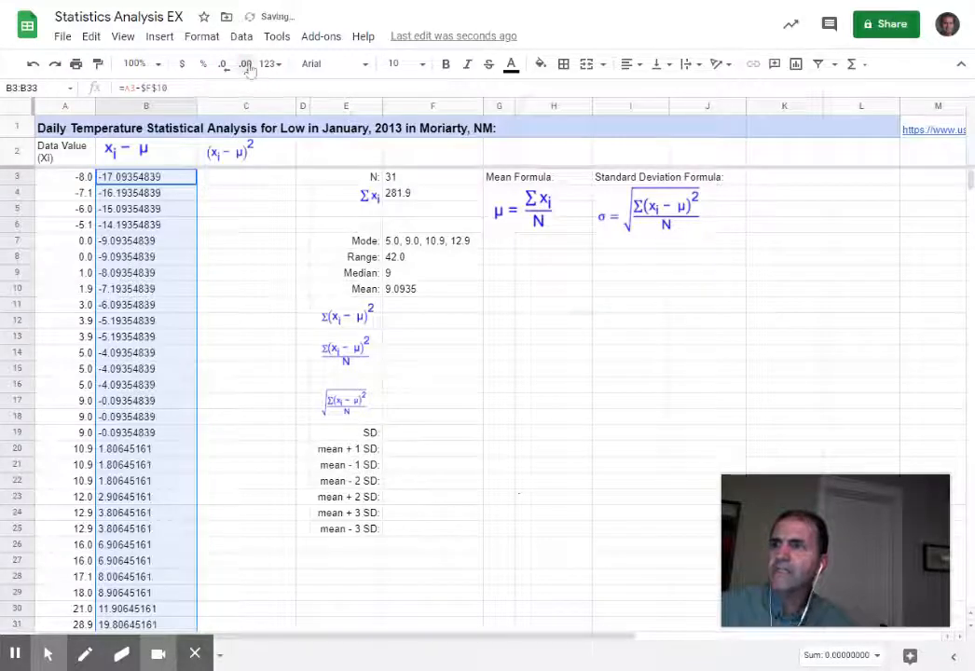
{"action": "left_click", "coordinate": [246, 66]}
{"action": "left_click", "coordinate": [246, 65]}
{"action": "left_click", "coordinate": [246, 65]}
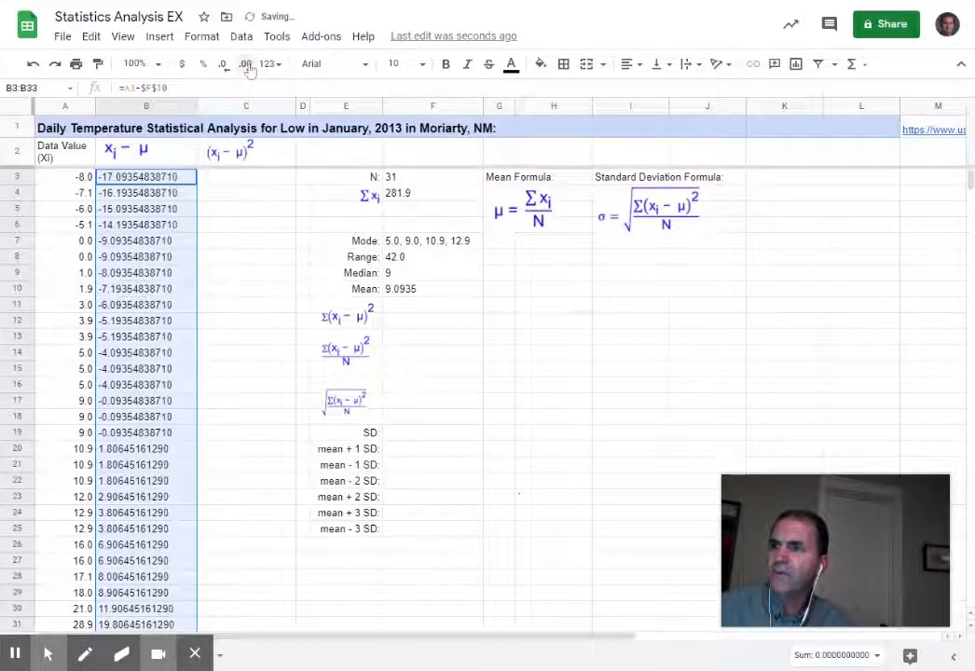
{"action": "scroll", "coordinate": [164, 336], "scroll_direction": "down", "scroll_amount": 3}
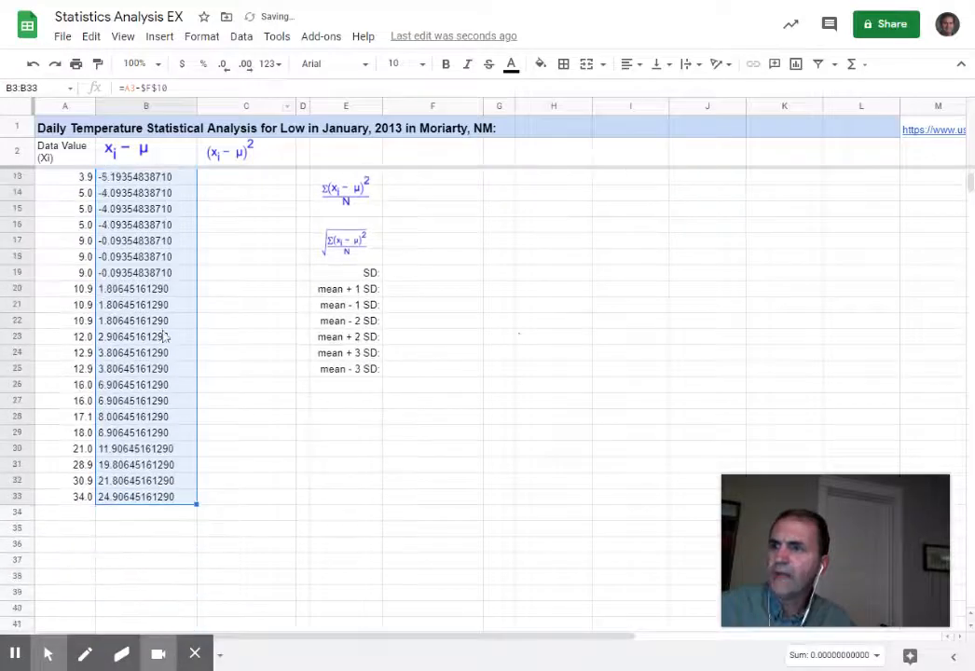
{"action": "scroll", "coordinate": [164, 337], "scroll_direction": "up", "scroll_amount": 3}
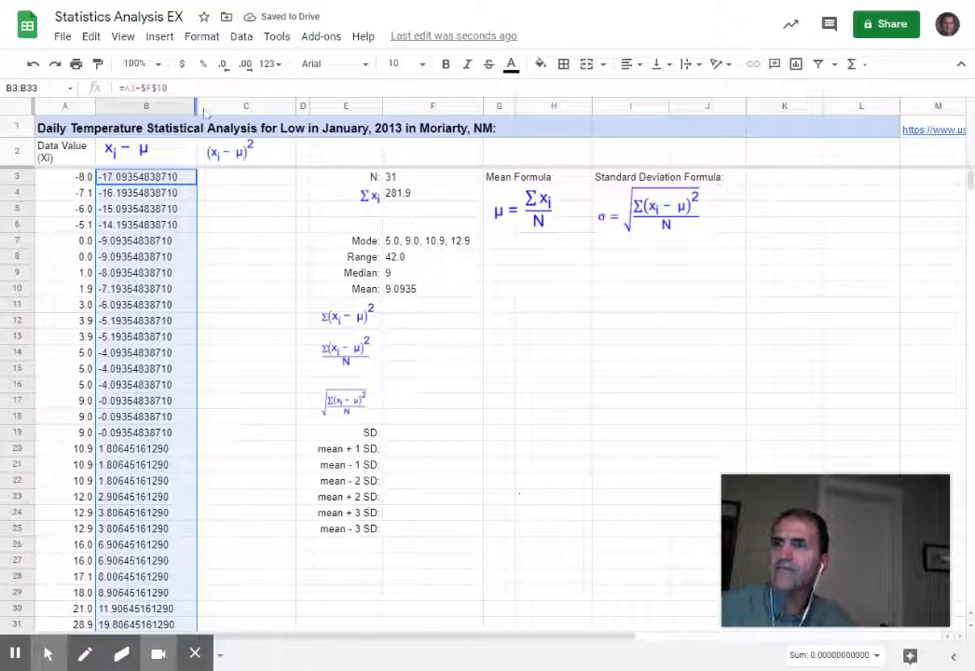
{"action": "left_click", "coordinate": [225, 65]}
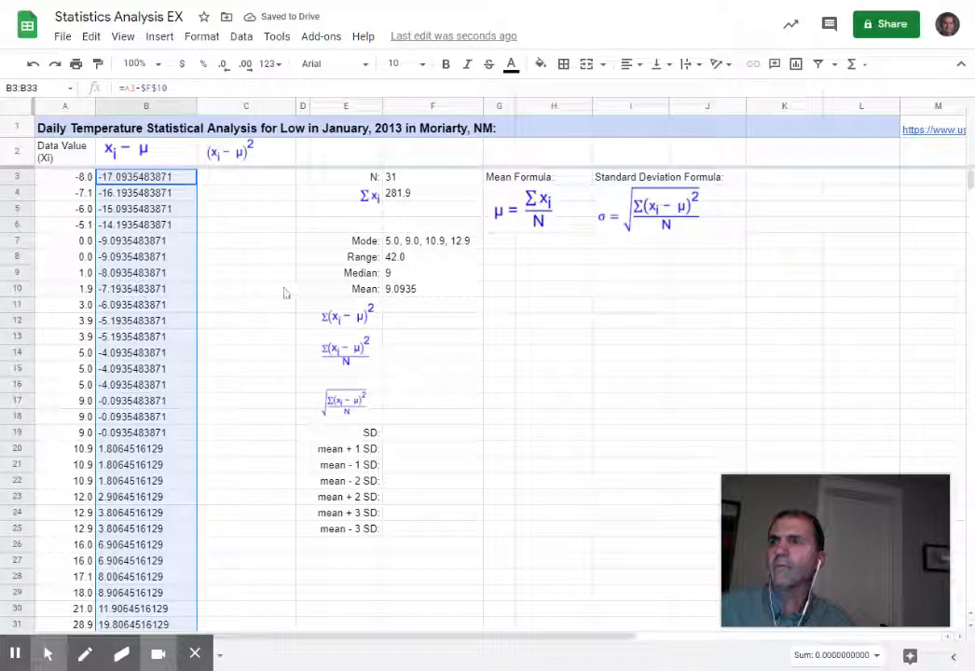
Enter the first squared deviation in cell C3 under (xi − μ)² with the formula =B3^2.
{"action": "left_click", "coordinate": [228, 179]}
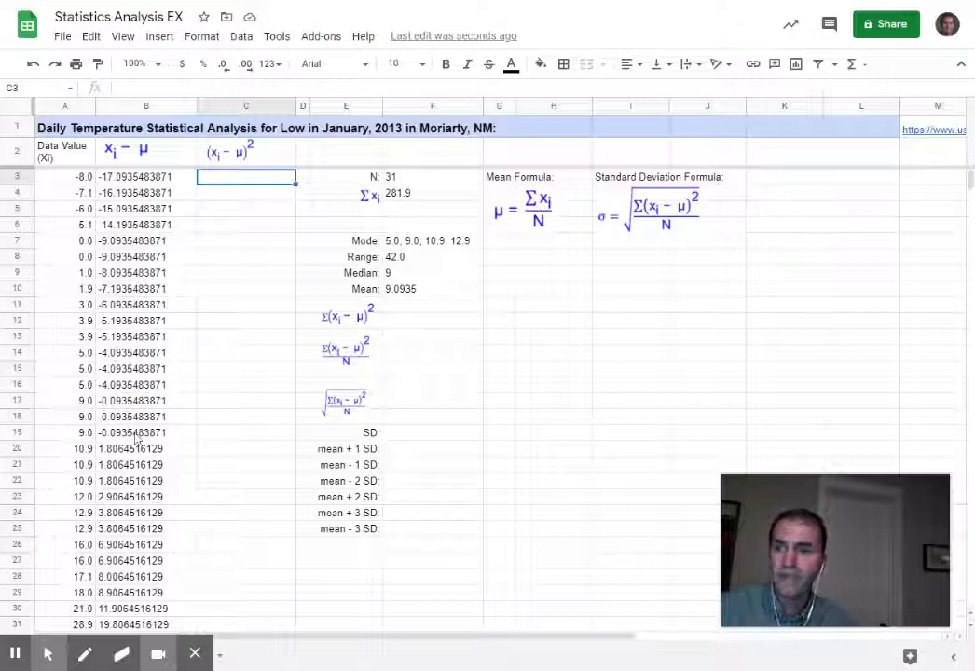
{"action": "scroll", "coordinate": [137, 436], "scroll_direction": "down", "scroll_amount": 2}
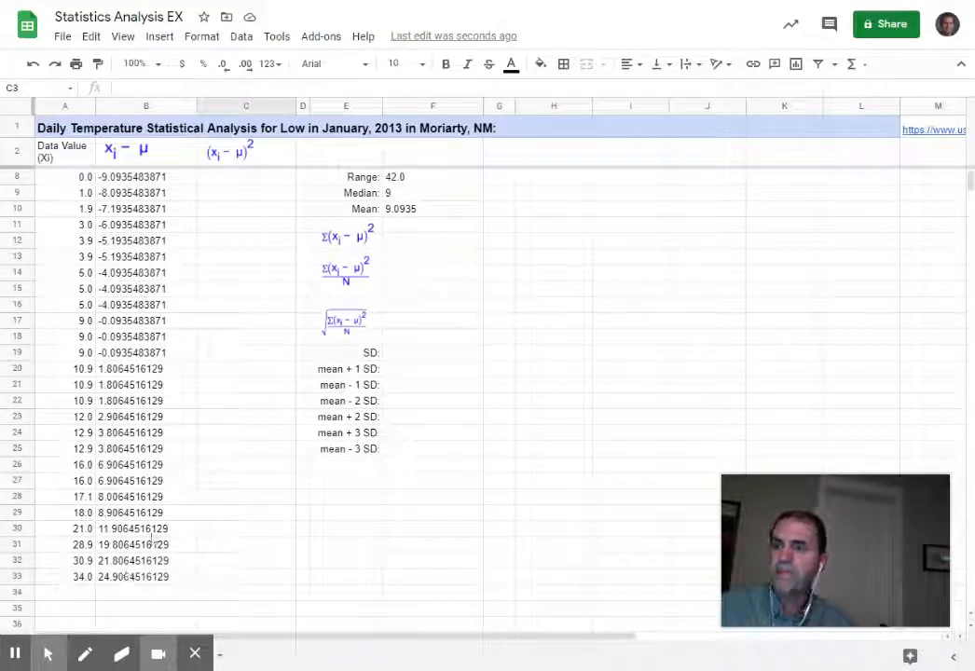
{"action": "scroll", "coordinate": [126, 438], "scroll_direction": "up", "scroll_amount": 2}
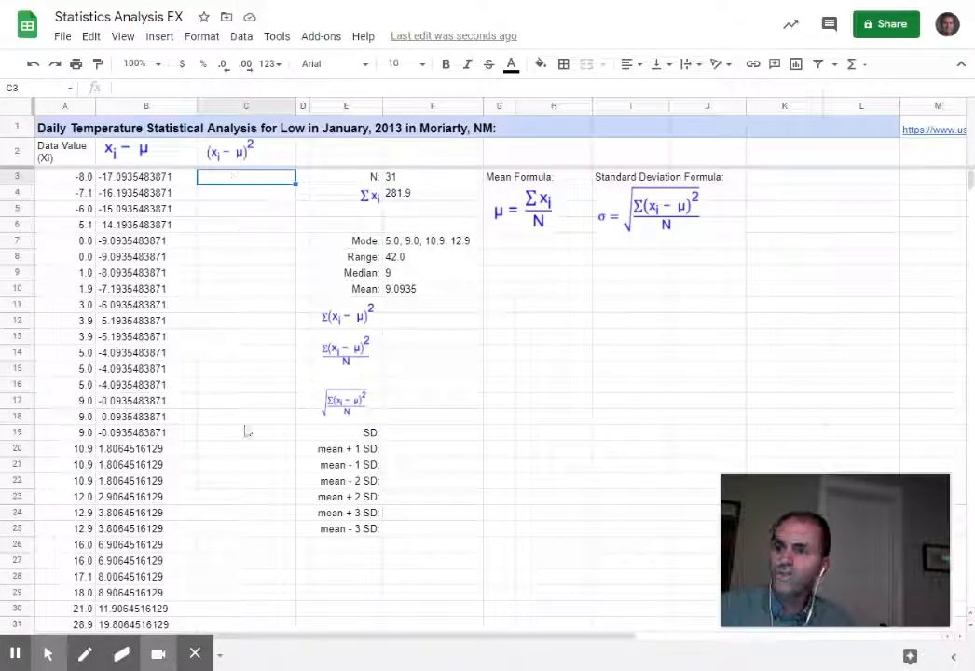
{"action": "double_click", "coordinate": [244, 188]}
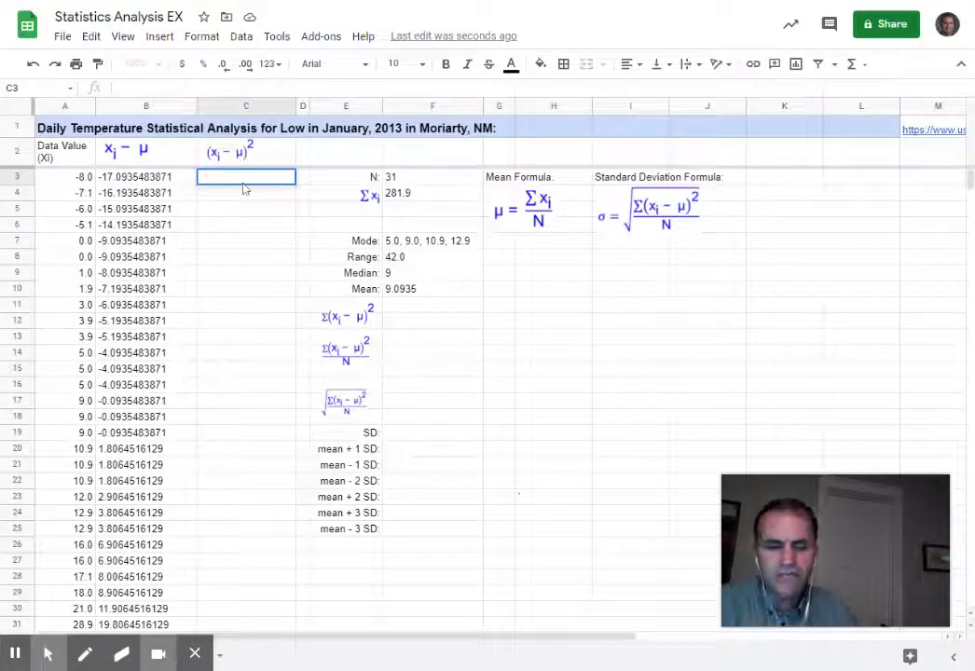
{"action": "type", "text": "="}
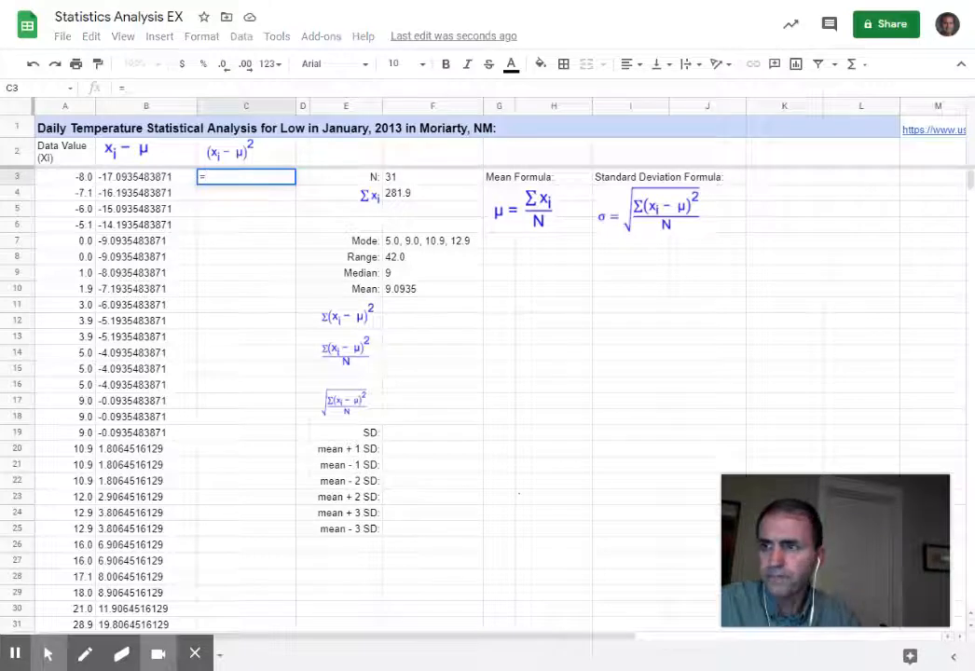
{"action": "left_click", "coordinate": [162, 178]}
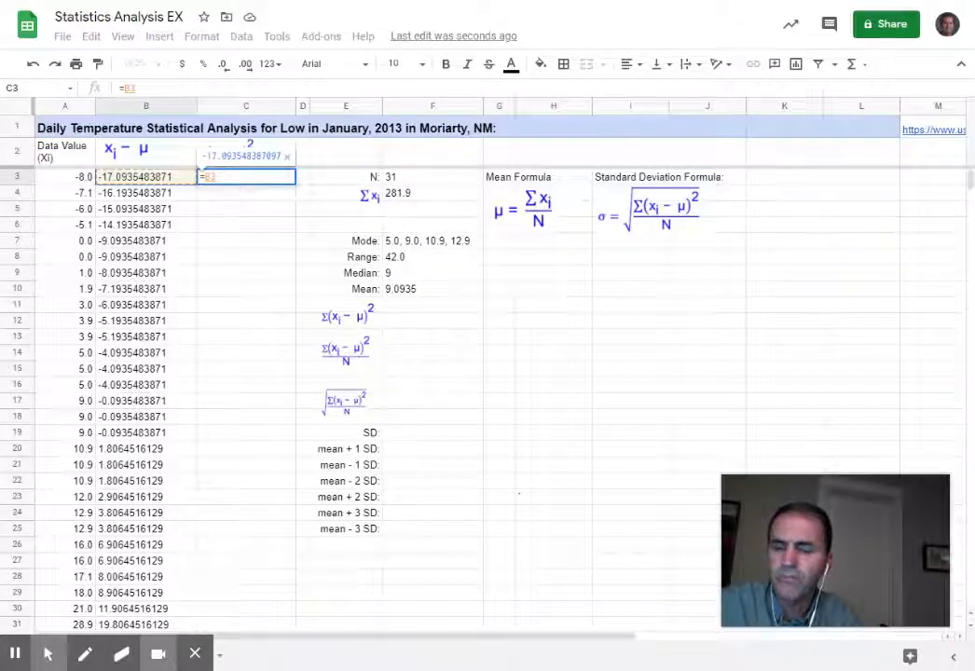
{"action": "type", "text": "^"}
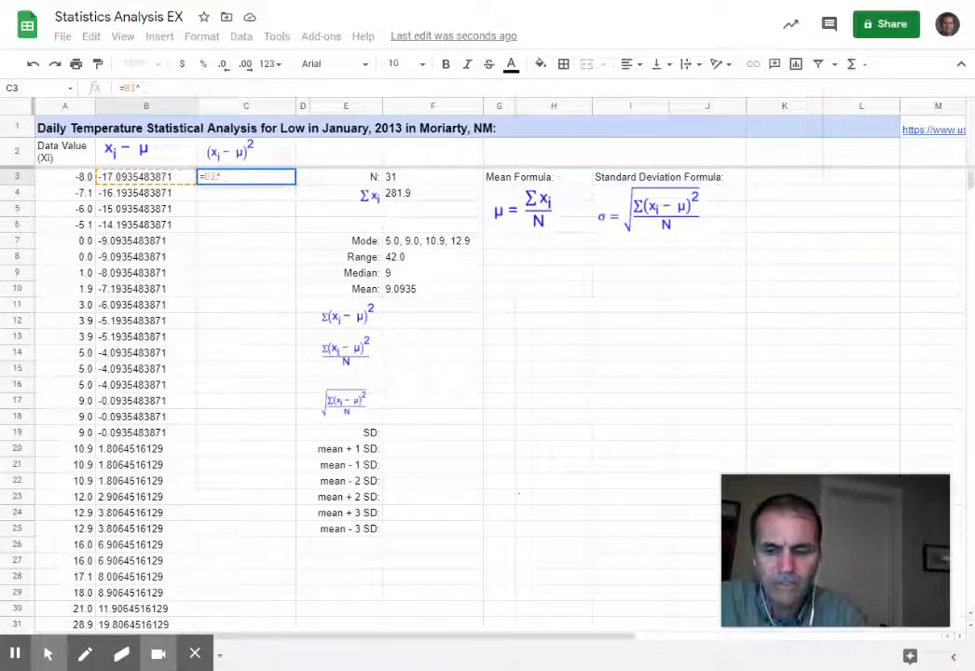
{"action": "type", "text": "2"}
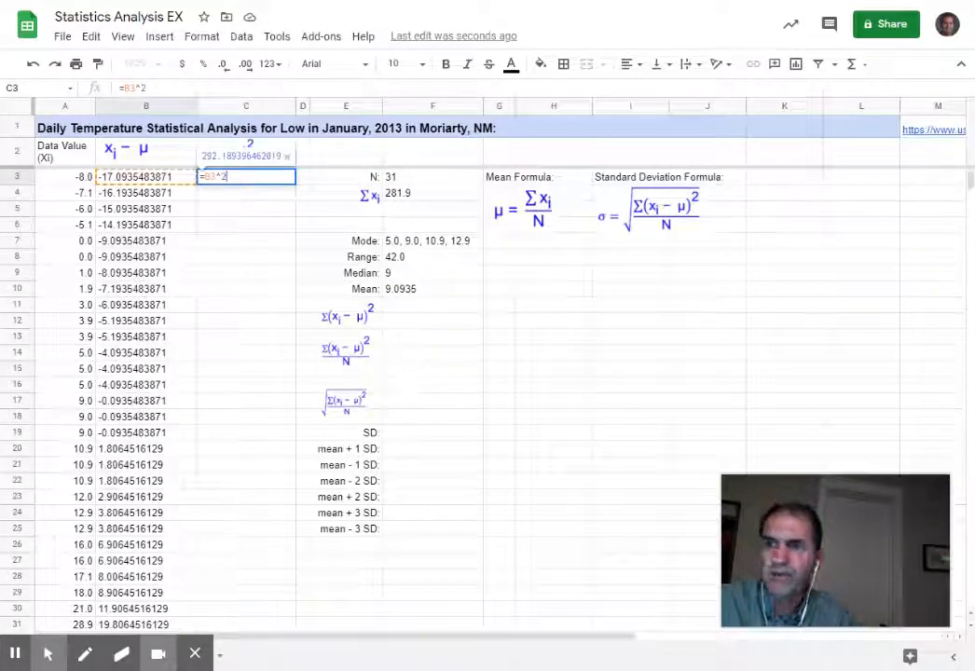
{"action": "key", "text": "Return"}
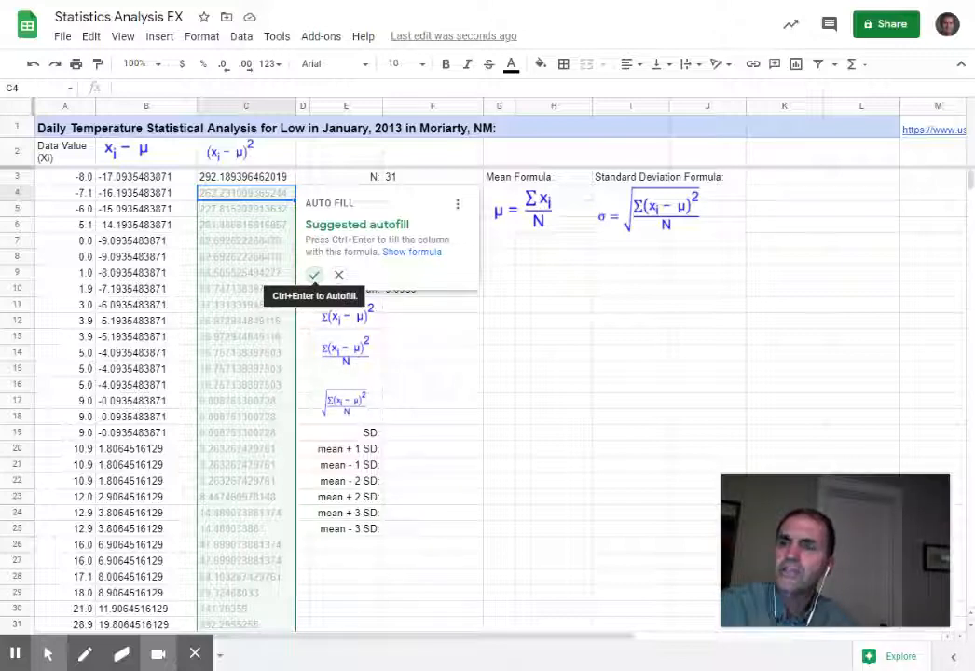
Try the suggested autofill for the (xi − μ)² column, undo it, and copy the C3 formula down through C33 instead.
{"action": "left_click", "coordinate": [314, 276]}
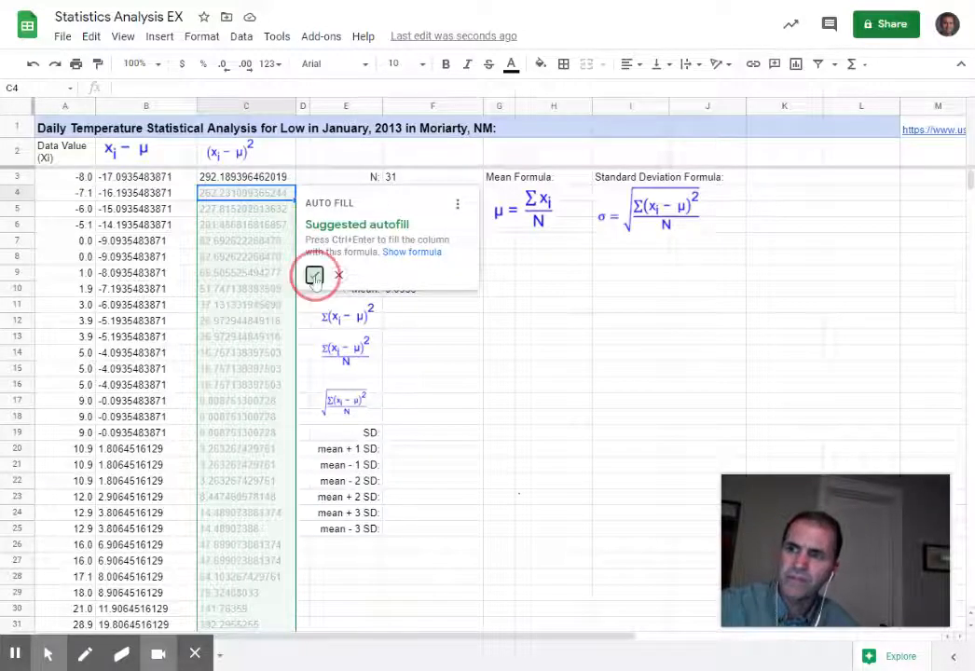
{"action": "left_click", "coordinate": [34, 65]}
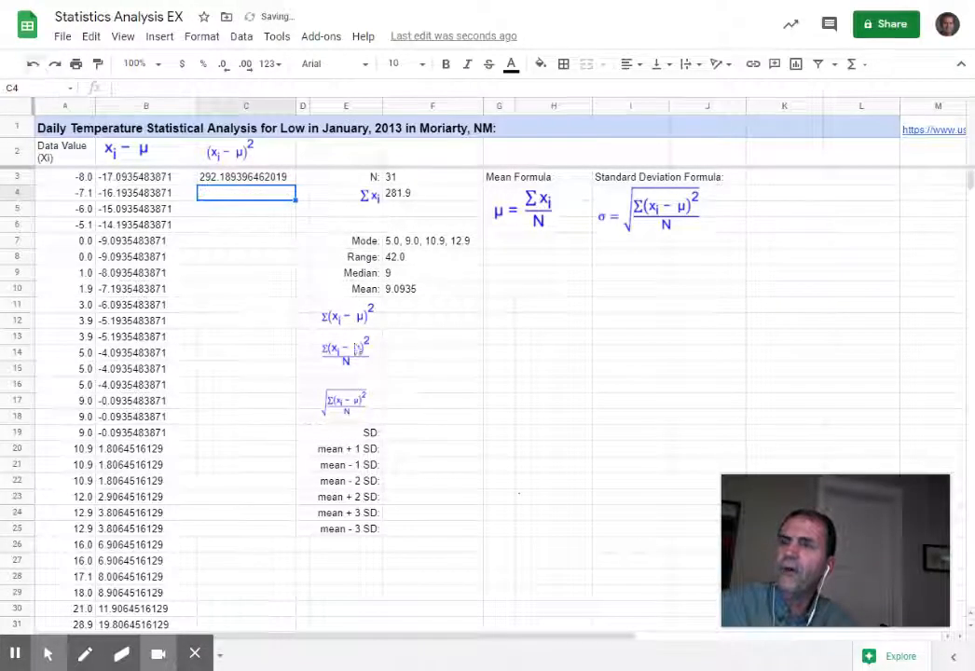
{"action": "left_click", "coordinate": [223, 182]}
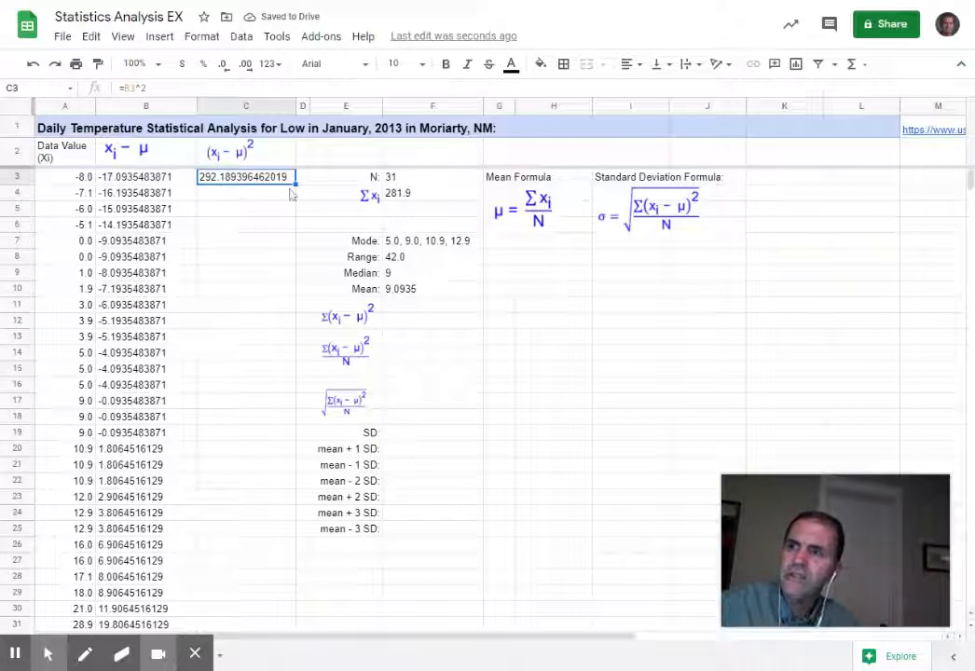
{"action": "left_click_drag", "start_coordinate": [294, 185], "coordinate": [277, 529]}
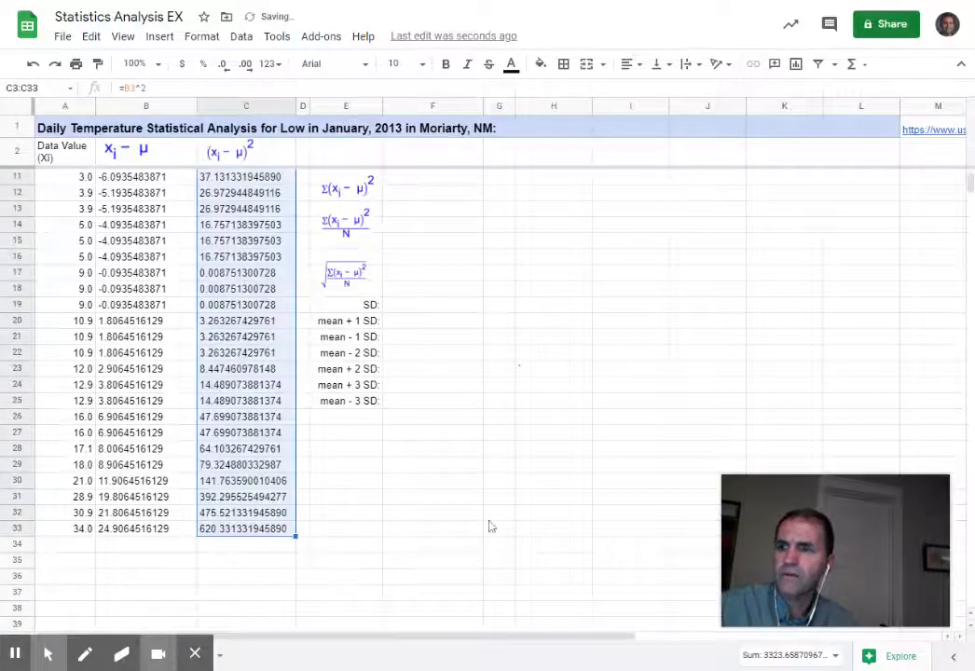
{"action": "left_click", "coordinate": [504, 454]}
{"action": "scroll", "coordinate": [506, 456], "scroll_direction": "up", "scroll_amount": 2}
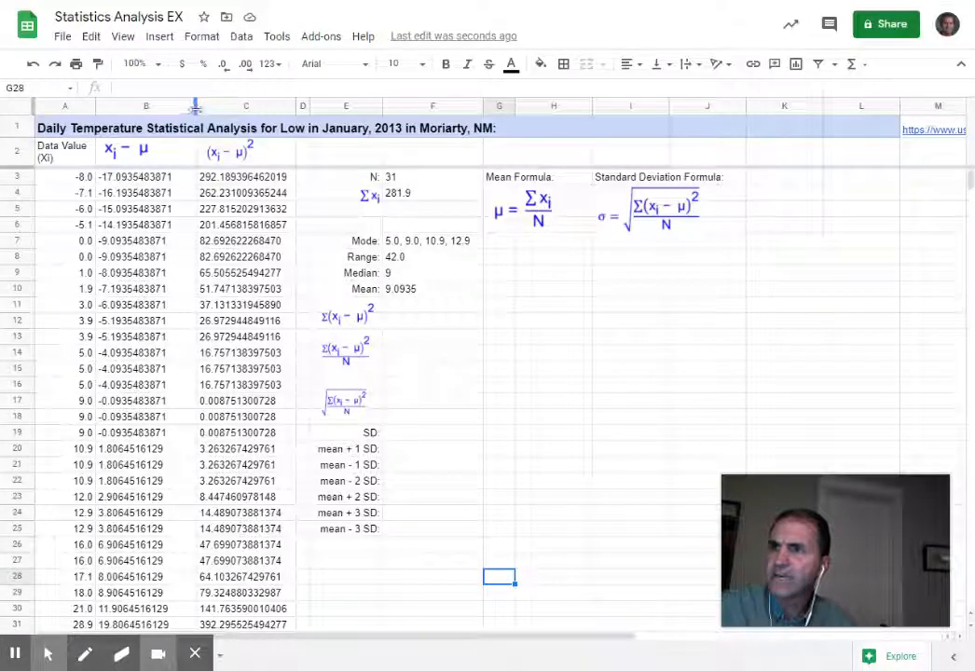
Narrow column B slightly and widen column C to leave more room beside the squared deviations.
{"action": "left_click_drag", "start_coordinate": [194, 108], "coordinate": [183, 107]}
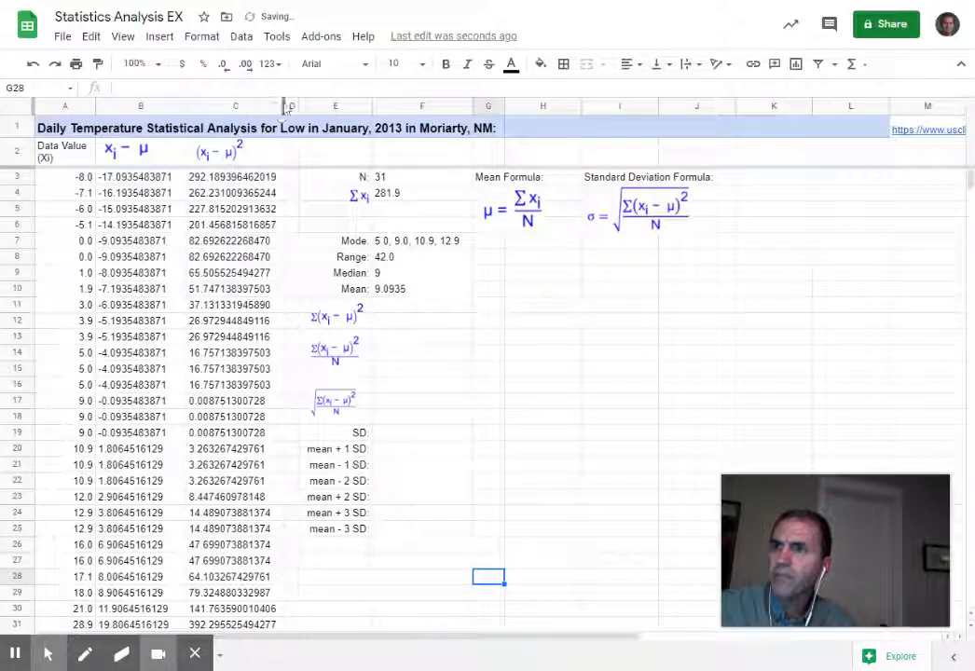
{"action": "left_click_drag", "start_coordinate": [285, 107], "coordinate": [316, 105]}
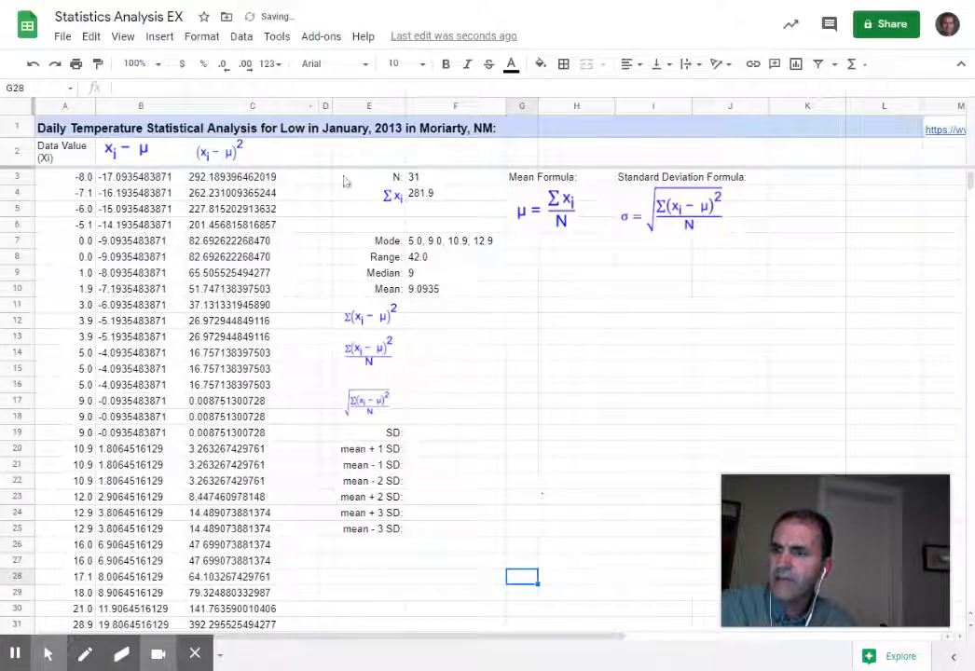
Try up to 18 decimal places on the squared deviations in column C and settle on 17 decimal places.
{"action": "left_click", "coordinate": [251, 107]}
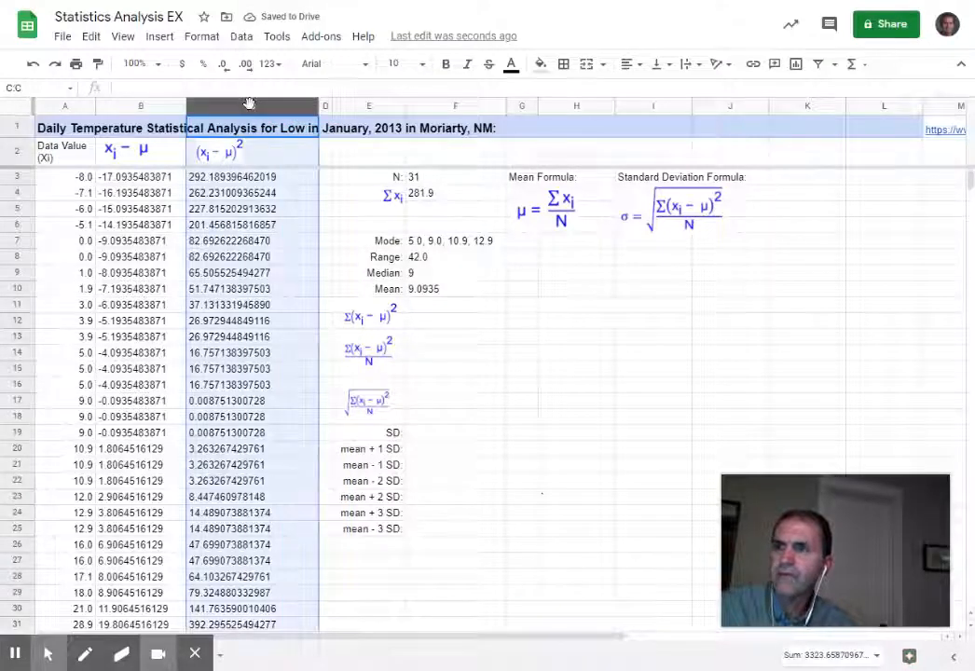
{"action": "left_click", "coordinate": [247, 71]}
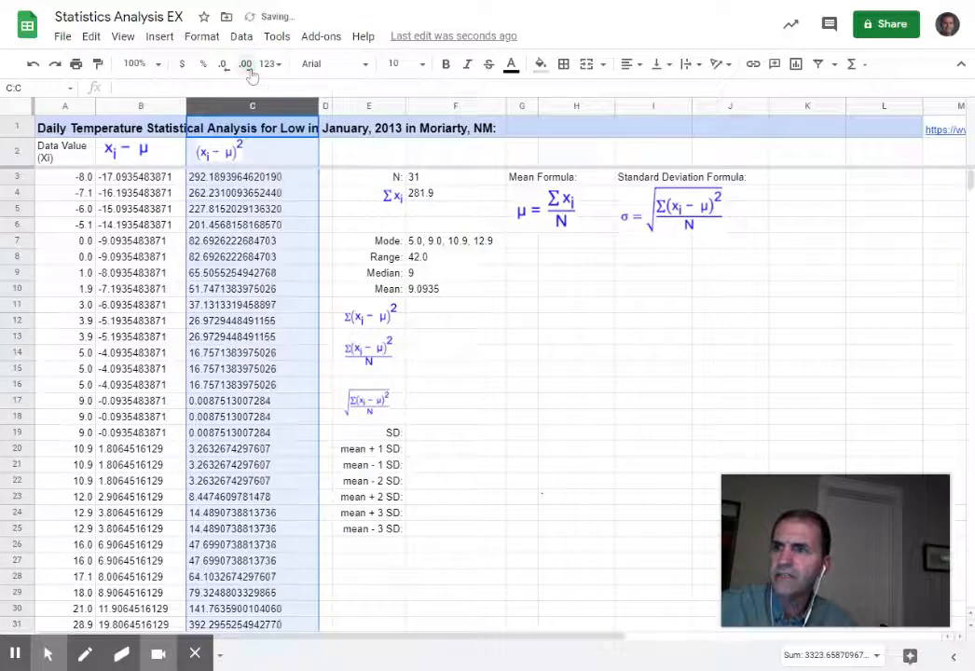
{"action": "left_click", "coordinate": [248, 71]}
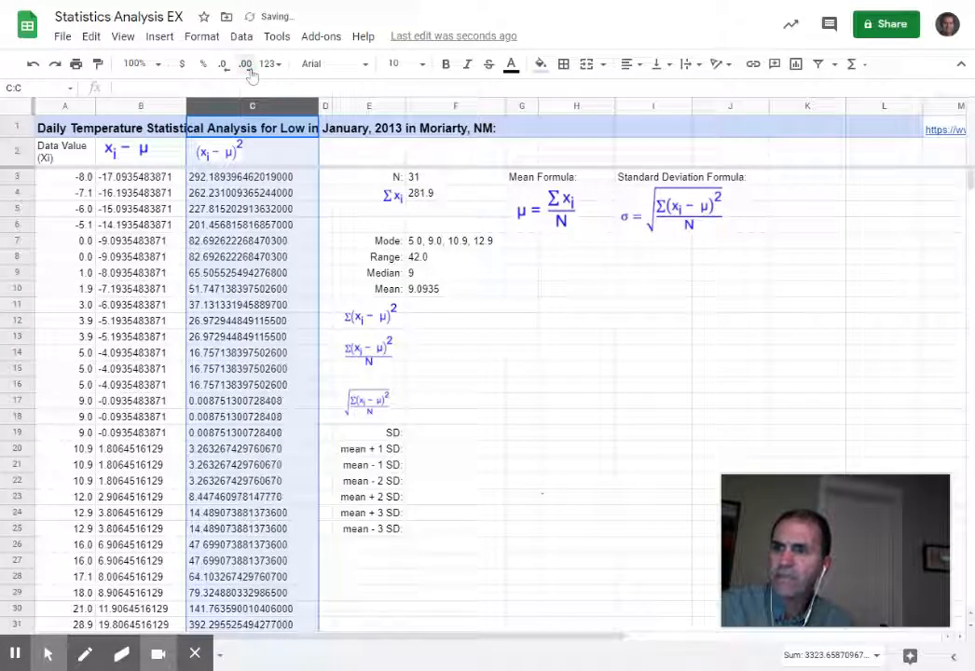
{"action": "left_click", "coordinate": [248, 71]}
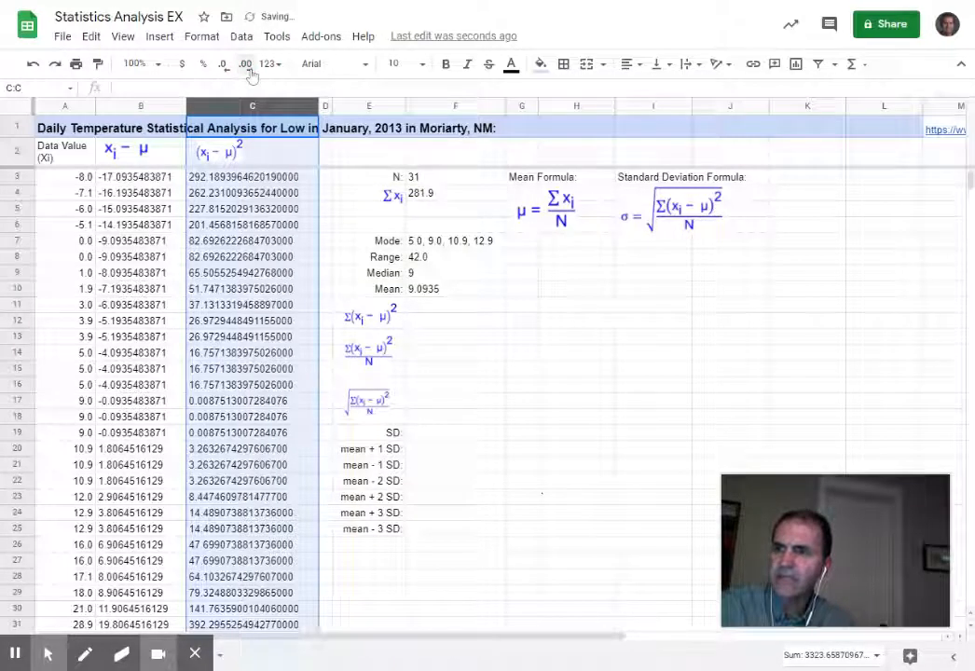
{"action": "left_click", "coordinate": [248, 71]}
{"action": "left_click", "coordinate": [248, 70]}
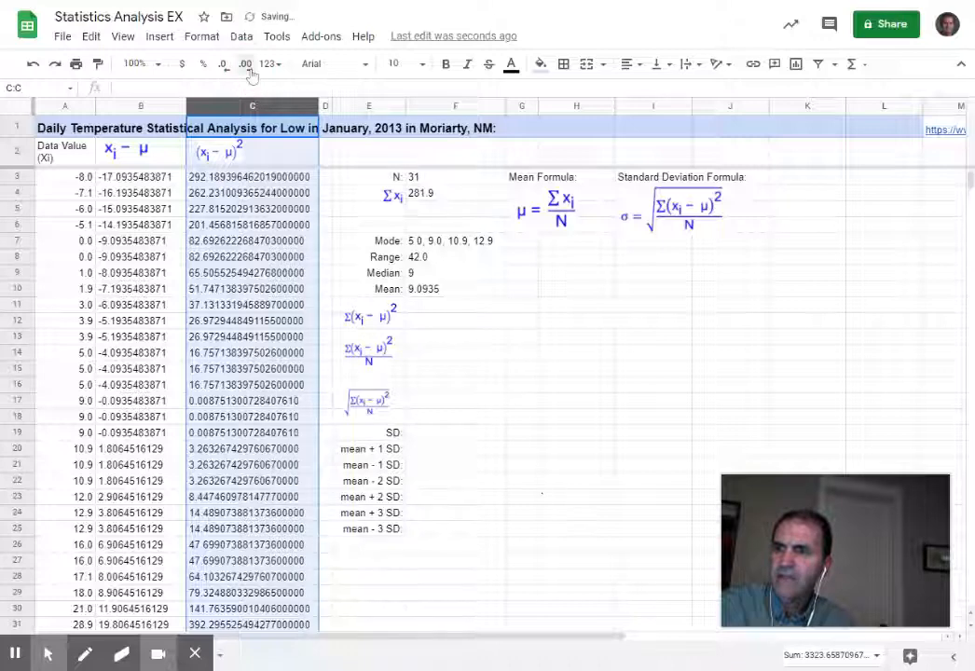
{"action": "scroll", "coordinate": [318, 342], "scroll_direction": "down", "scroll_amount": 3}
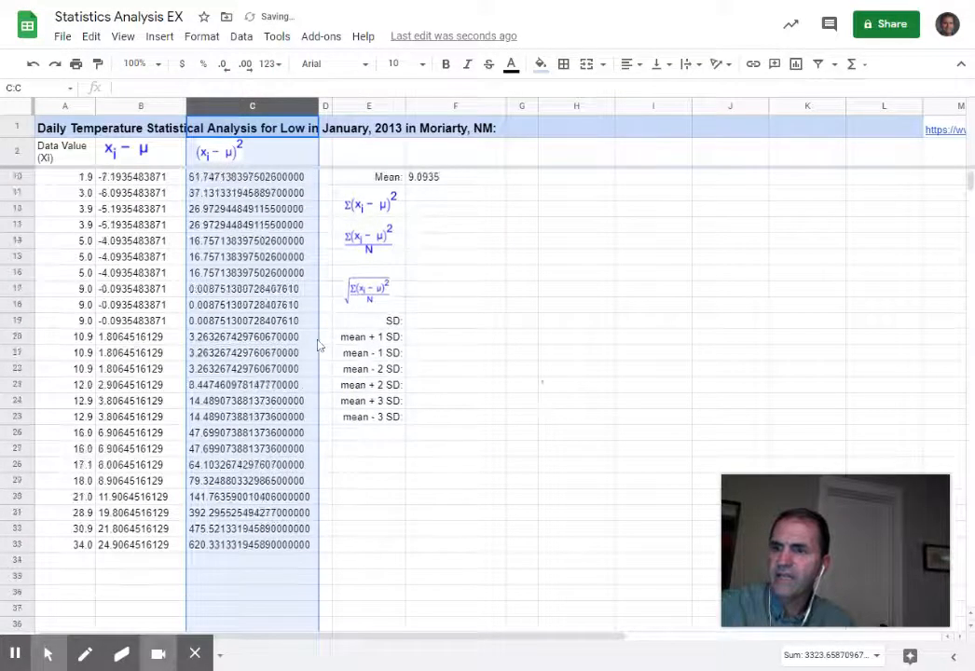
{"action": "scroll", "coordinate": [318, 342], "scroll_direction": "up", "scroll_amount": 3}
{"action": "left_click", "coordinate": [221, 64]}
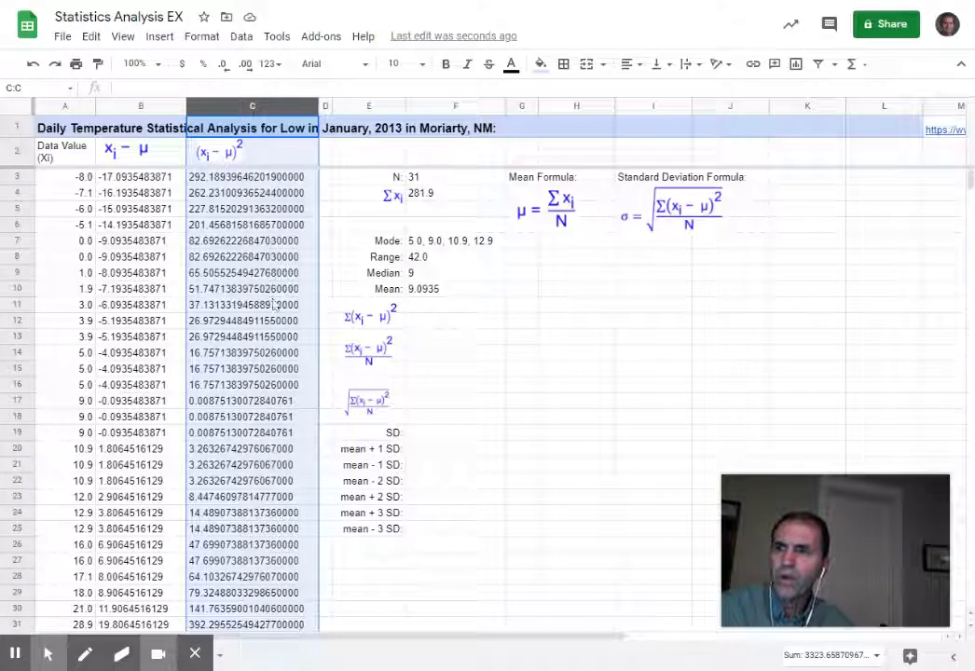
{"action": "scroll", "coordinate": [290, 424], "scroll_direction": "down", "scroll_amount": 2}
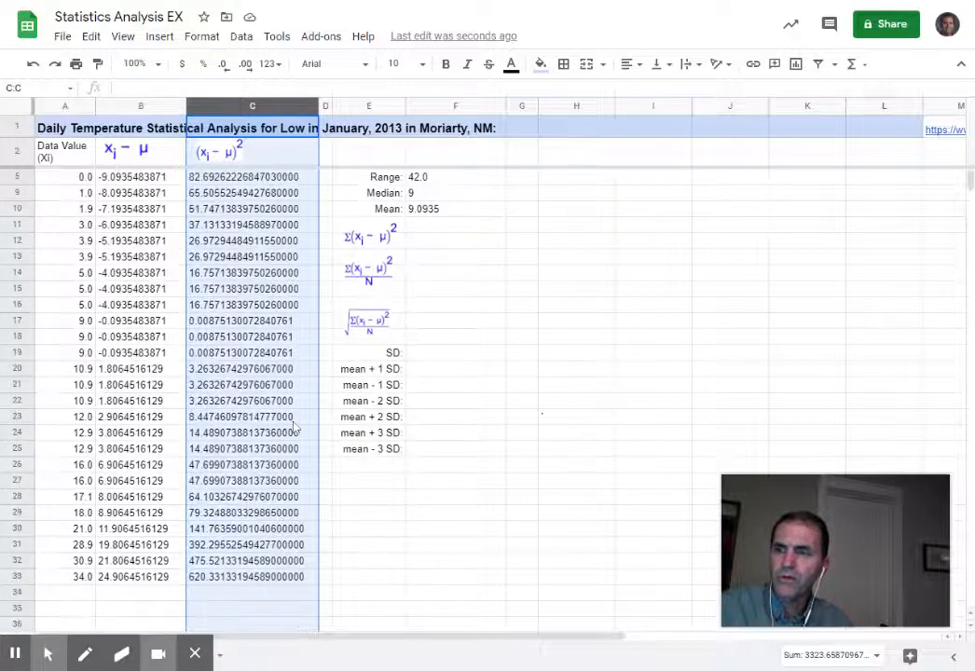
{"action": "scroll", "coordinate": [295, 544], "scroll_direction": "up", "scroll_amount": 2}
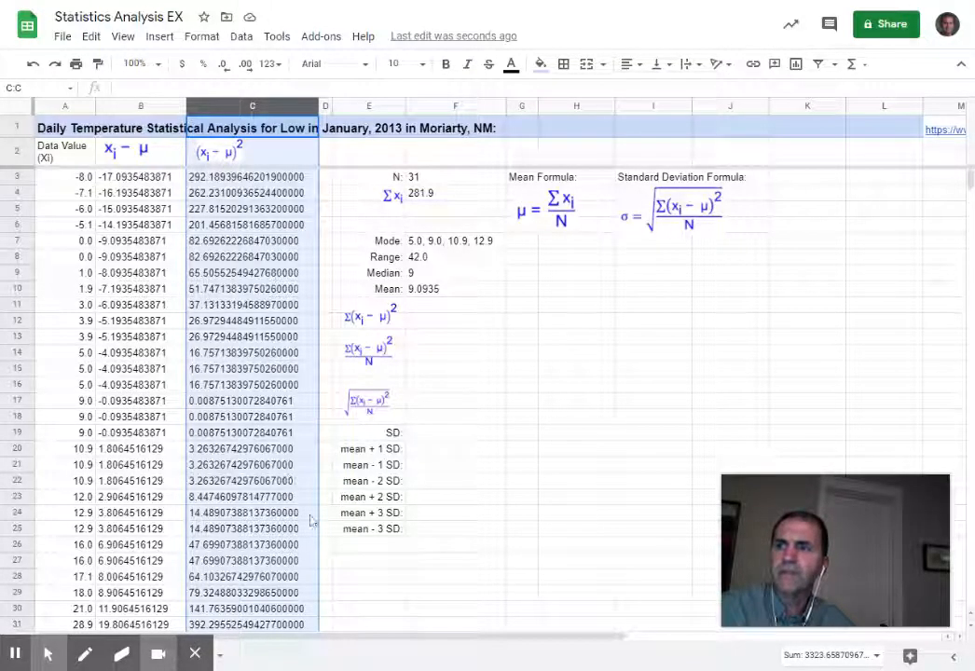
{"action": "left_click", "coordinate": [566, 471]}
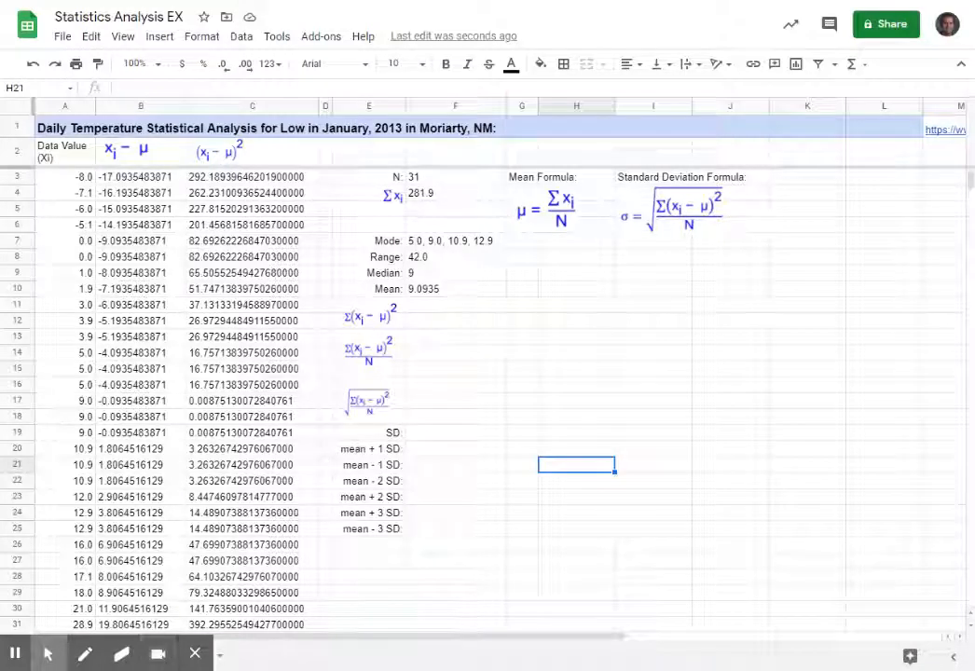
{"action": "mouse_move", "coordinate": [49, 654]}
{"action": "left_click", "coordinate": [159, 654]}
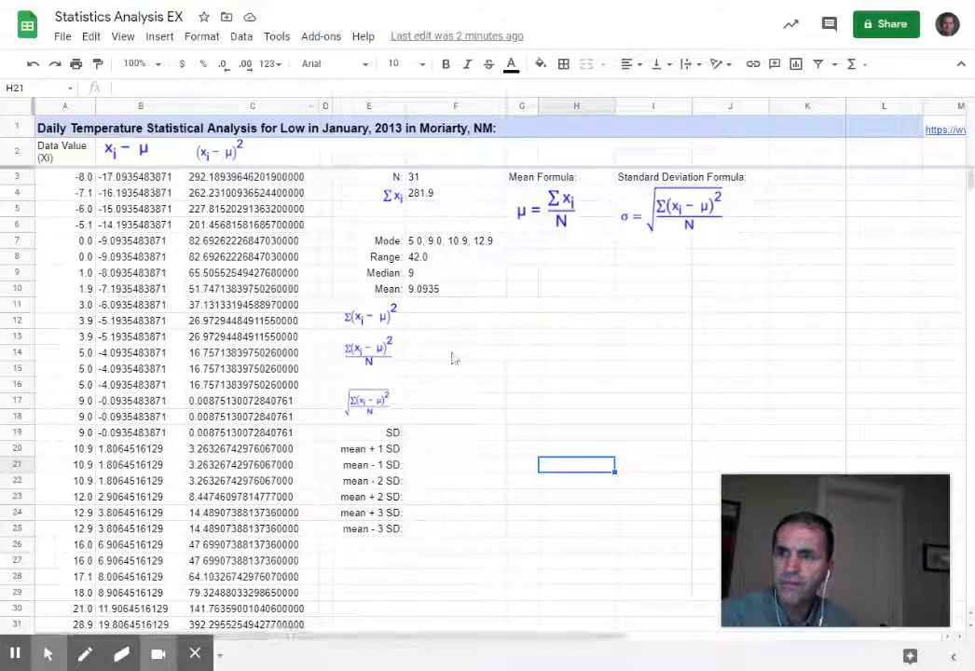
Enter the sum of the squared deviations in cell F12 with the formula =SUM(C:C).
{"action": "double_click", "coordinate": [439, 323]}
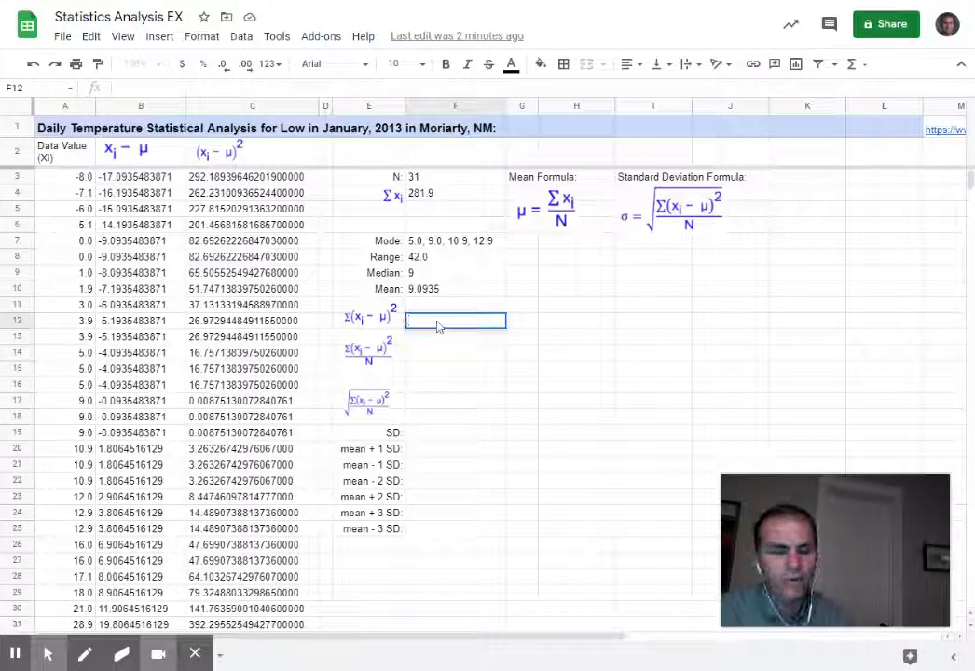
{"action": "type", "text": "="}
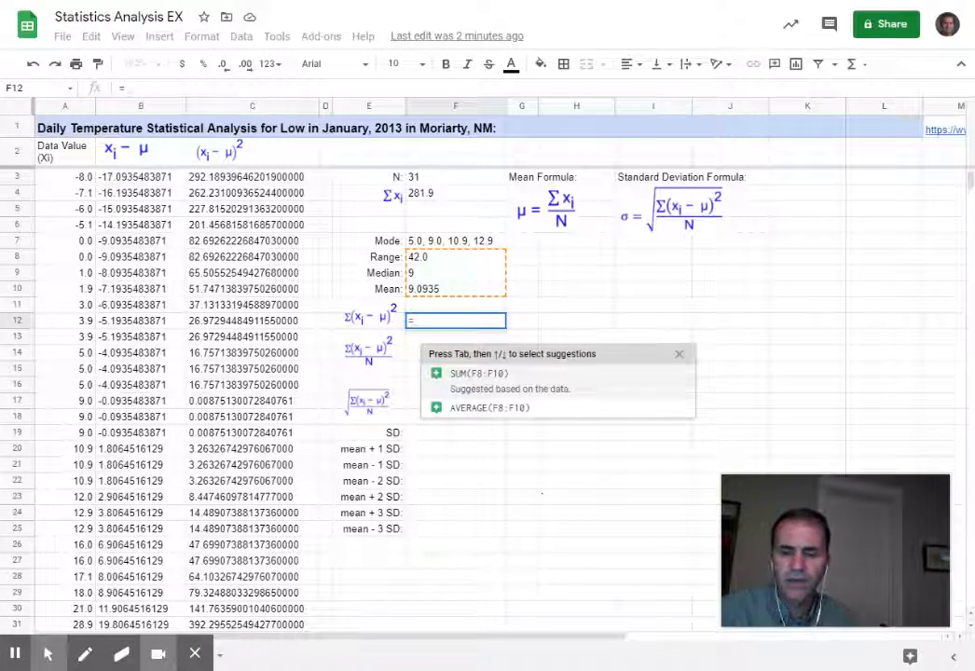
{"action": "type", "text": "sum"}
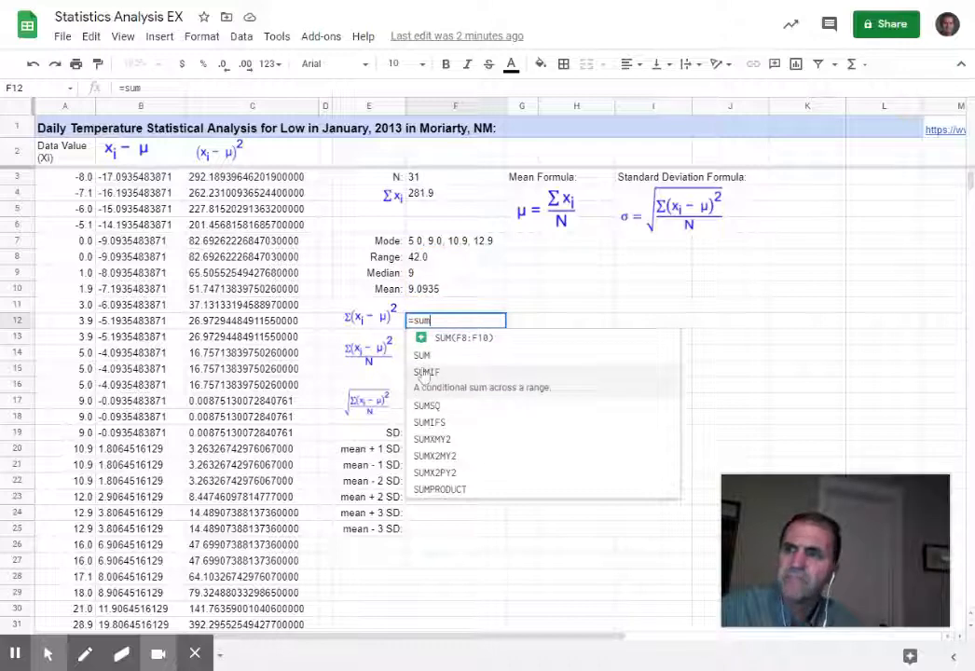
{"action": "left_click", "coordinate": [422, 357]}
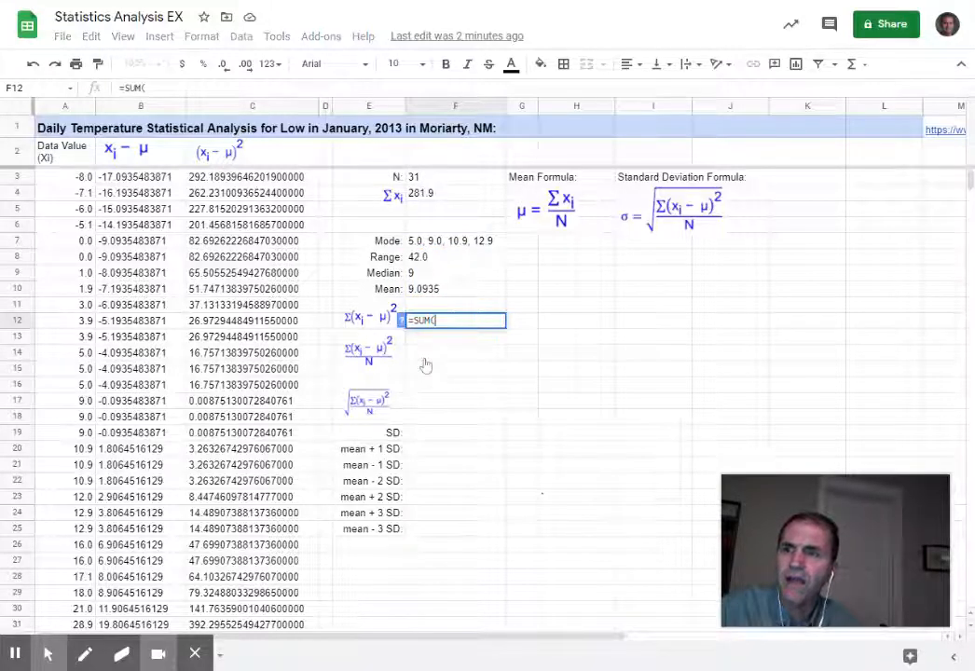
{"action": "left_click", "coordinate": [253, 107]}
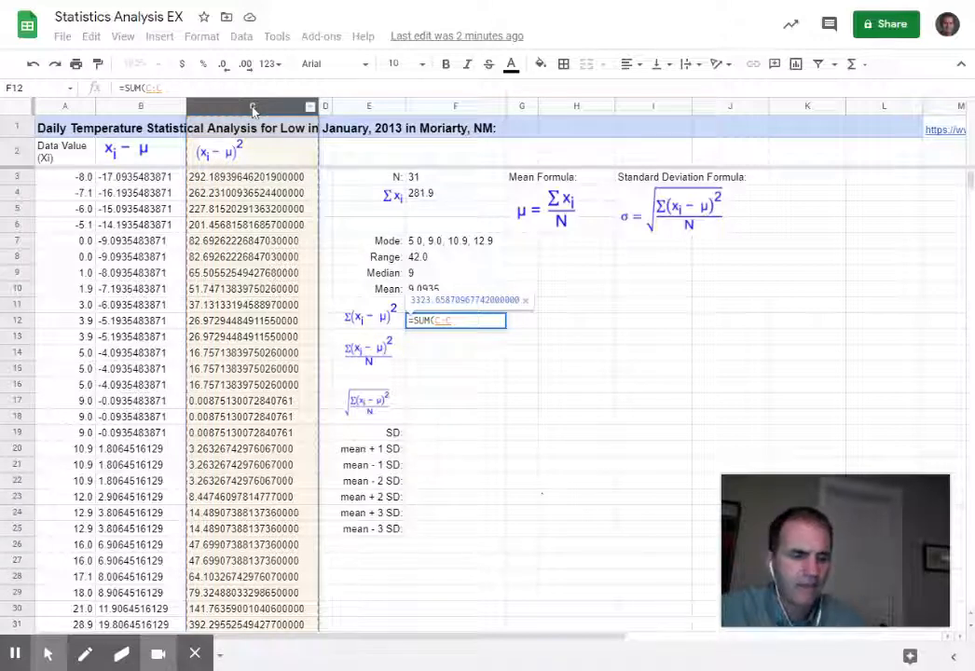
{"action": "key", "text": "Return"}
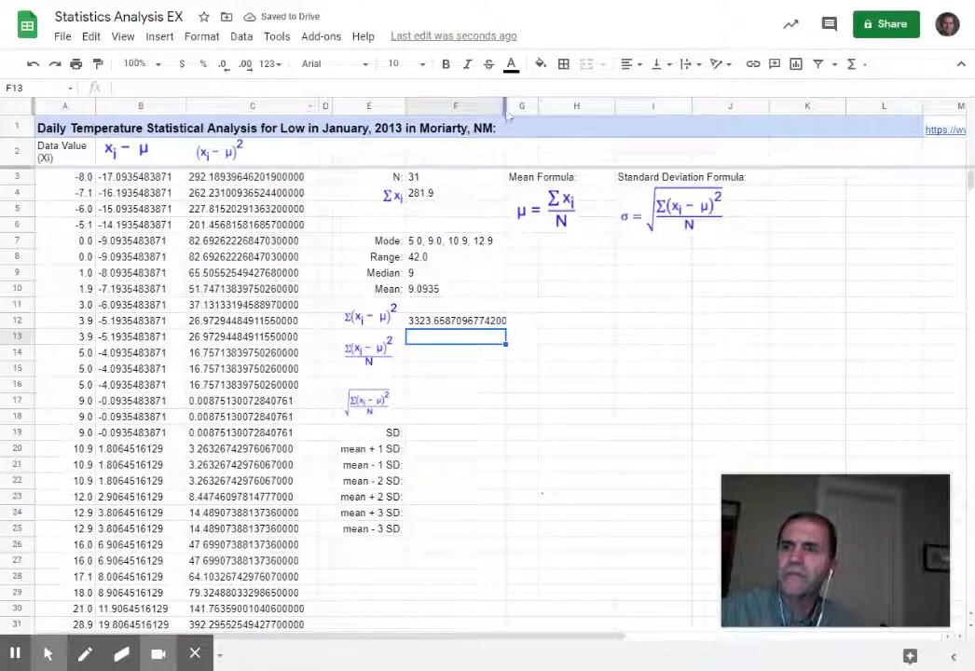
Widen column F slightly and reduce the sum of squared deviations in F12 to 11 decimal places.
{"action": "left_click_drag", "start_coordinate": [505, 105], "coordinate": [519, 106]}
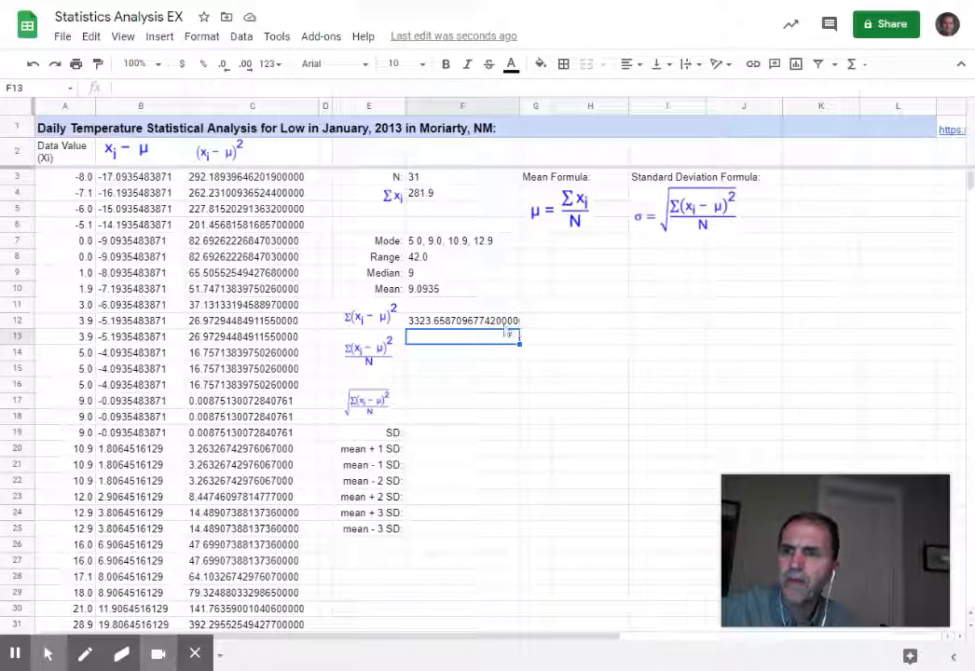
{"action": "key", "text": "Up"}
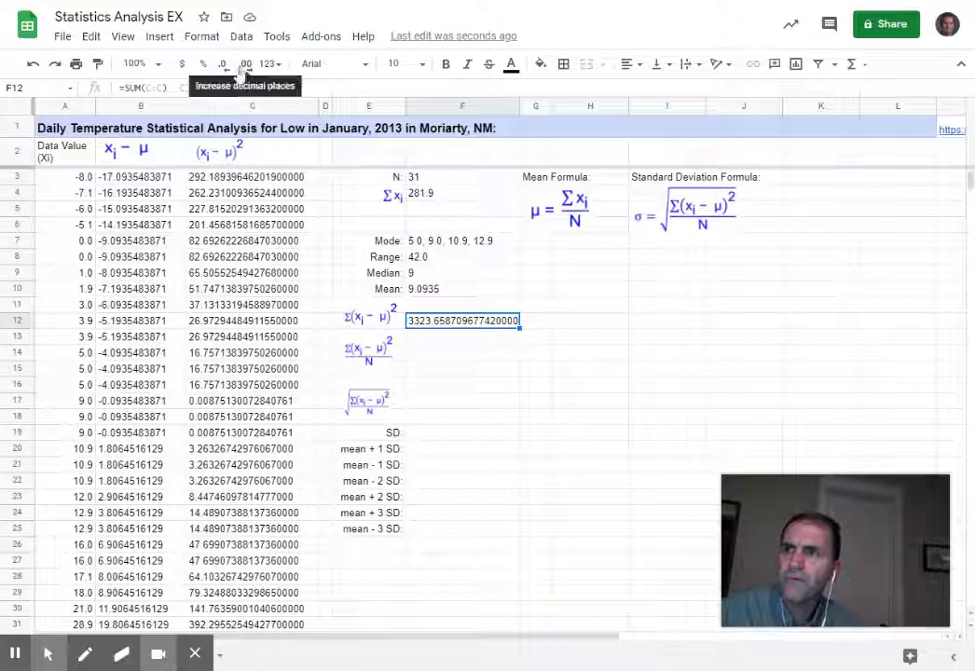
{"action": "left_click", "coordinate": [224, 65]}
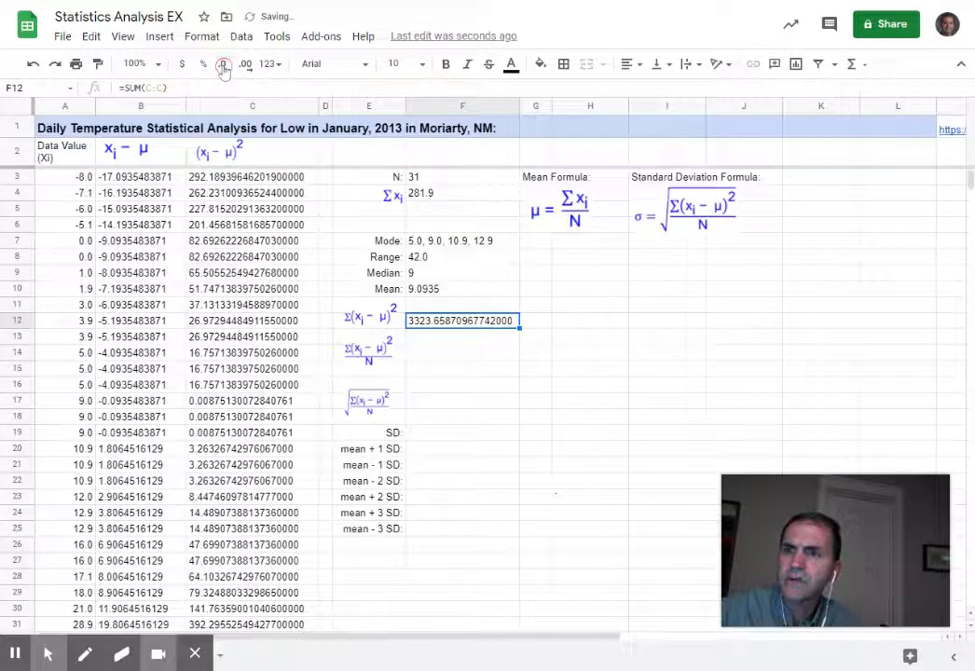
{"action": "left_click", "coordinate": [224, 65]}
{"action": "left_click", "coordinate": [224, 65]}
{"action": "left_click", "coordinate": [224, 66]}
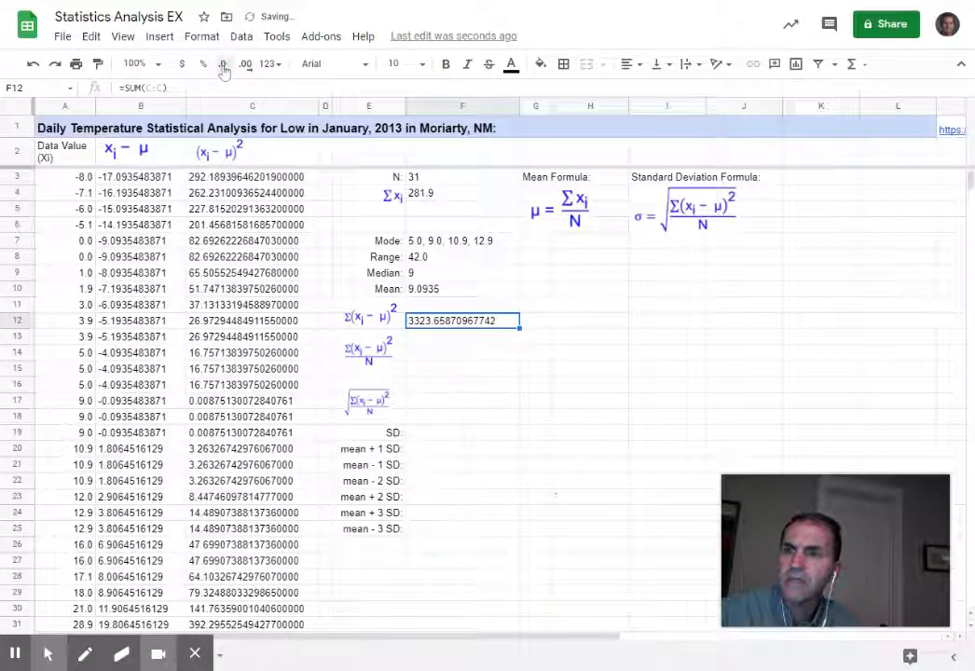
{"action": "left_click", "coordinate": [534, 399]}
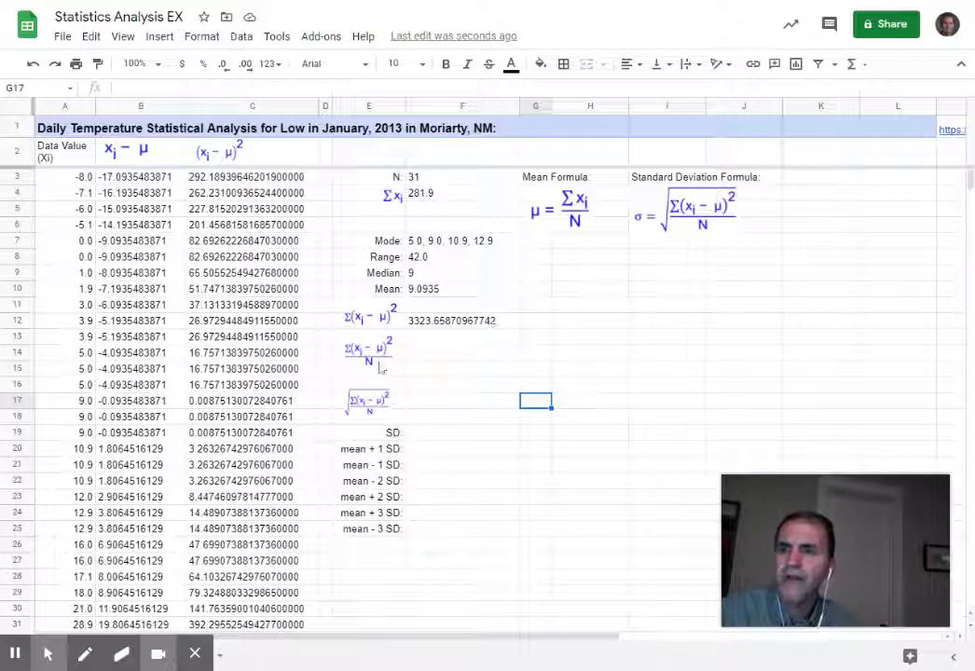
Enter the formula =F12/F3 in cell F14 to divide the sum of squared deviations by N.
{"action": "left_click", "coordinate": [444, 358]}
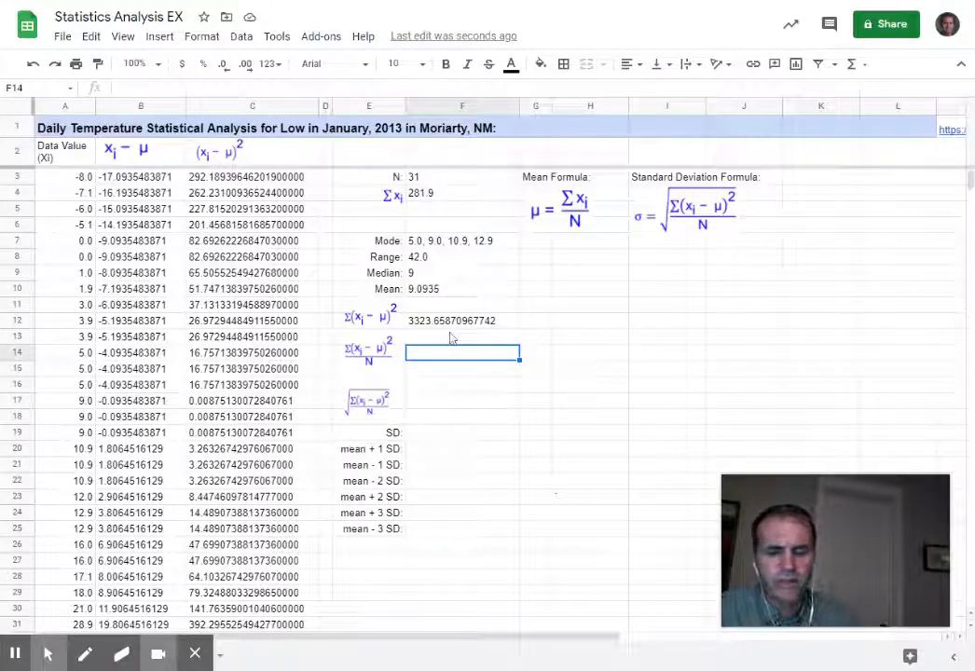
{"action": "type", "text": "="}
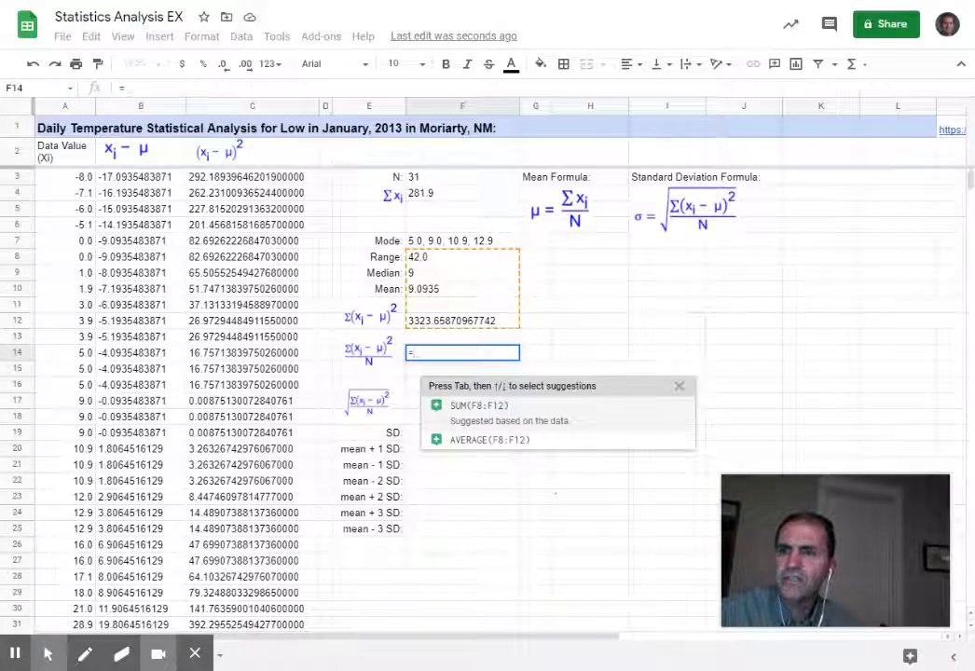
{"action": "left_click", "coordinate": [681, 386]}
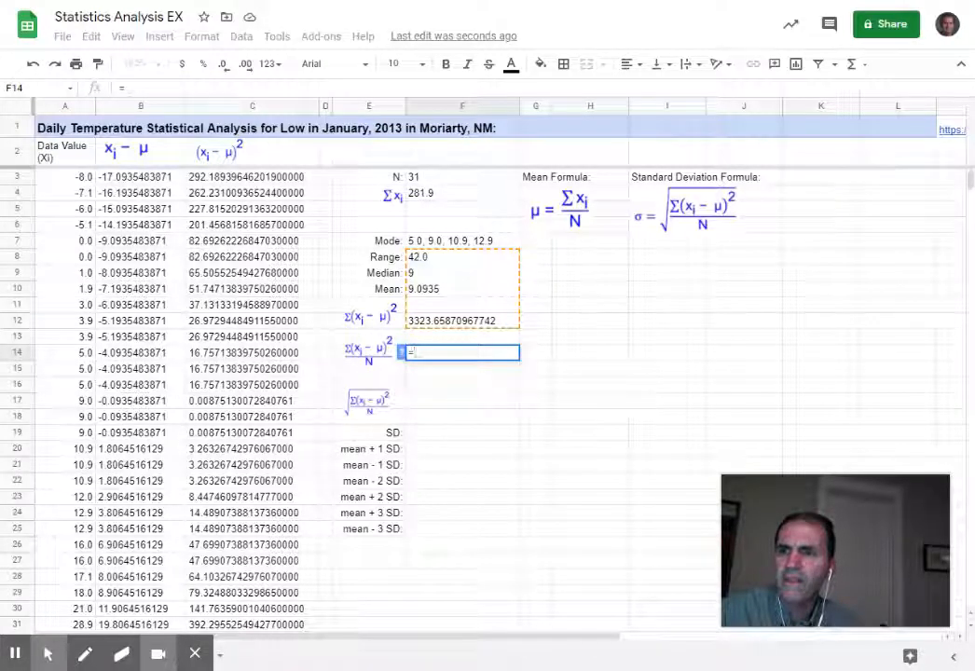
{"action": "left_click", "coordinate": [444, 321]}
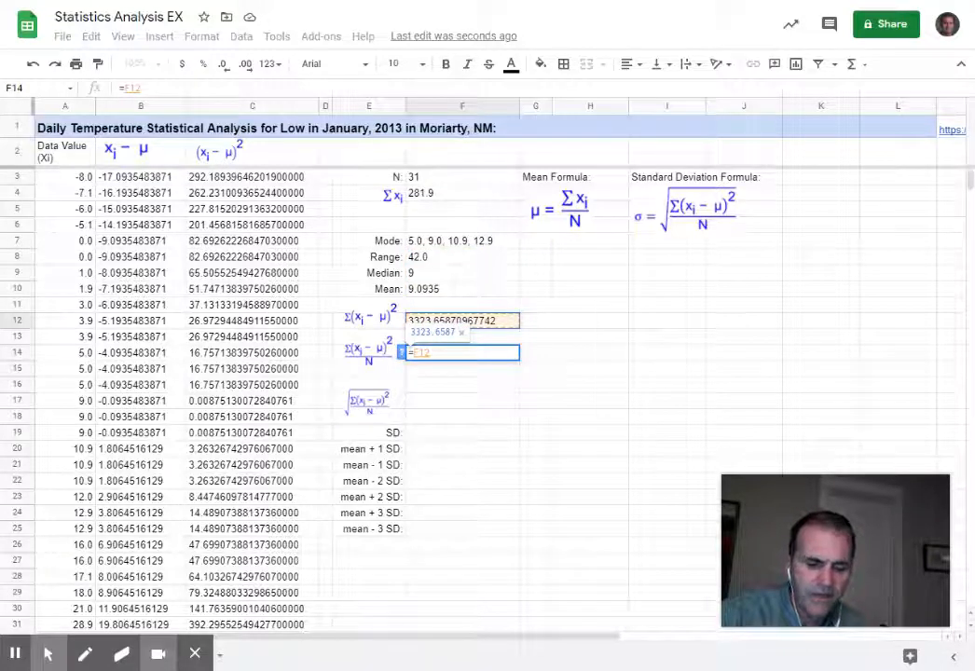
{"action": "type", "text": "/"}
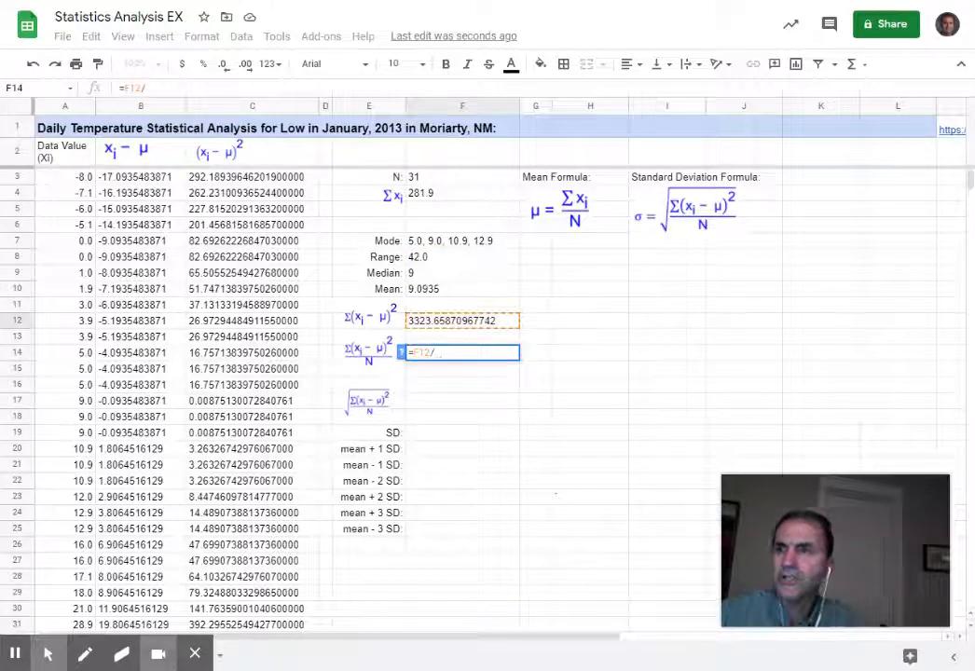
{"action": "left_click", "coordinate": [424, 183]}
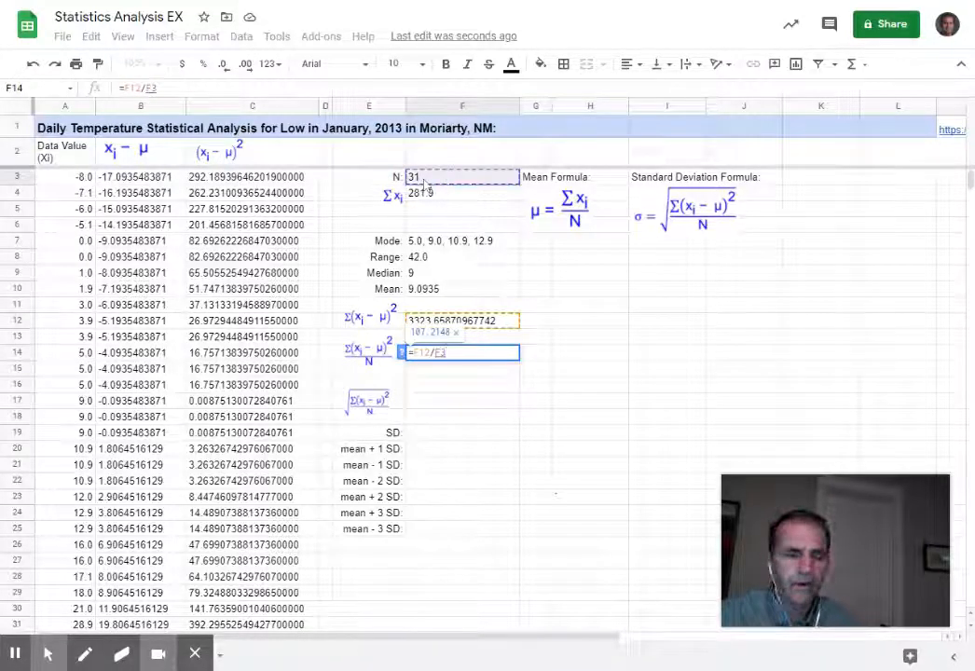
{"action": "key", "text": "Return"}
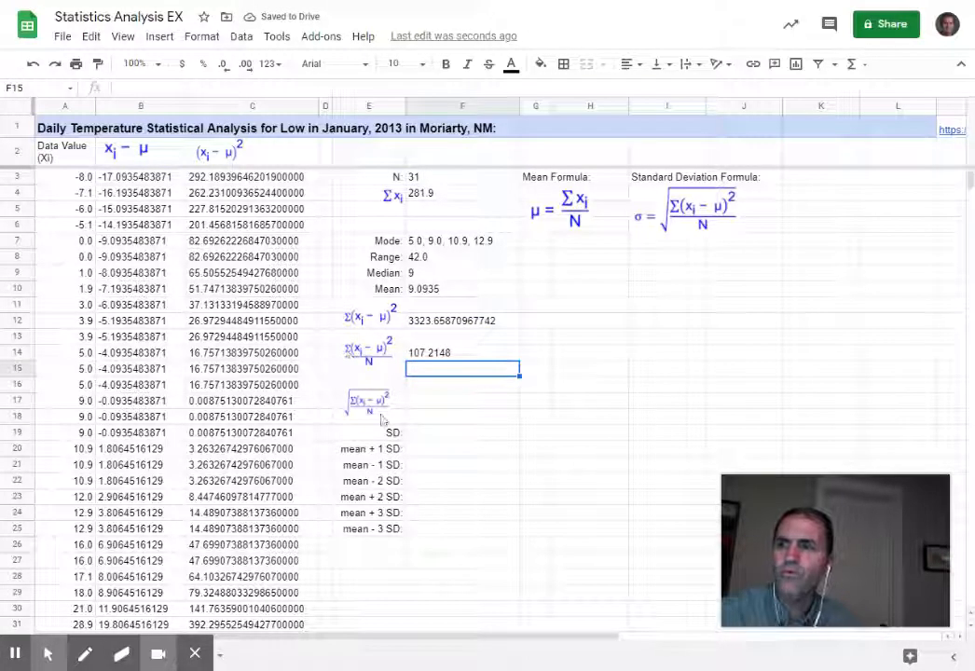
Enter the formula =SQRT(F14) in cell F17 to take the square root of the averaged squared deviations.
{"action": "left_click", "coordinate": [424, 401]}
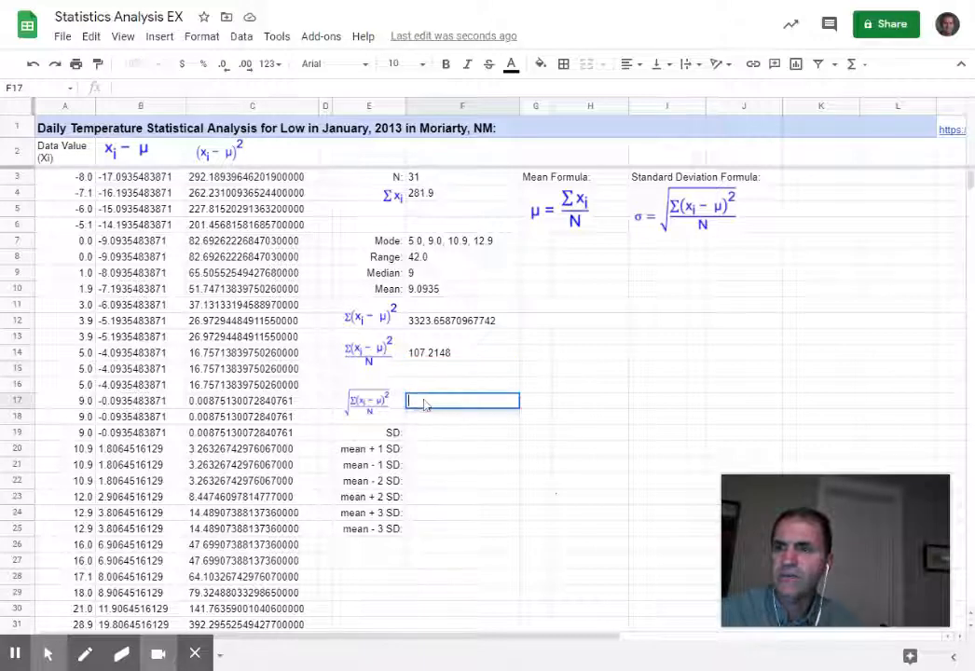
{"action": "double_click", "coordinate": [424, 405]}
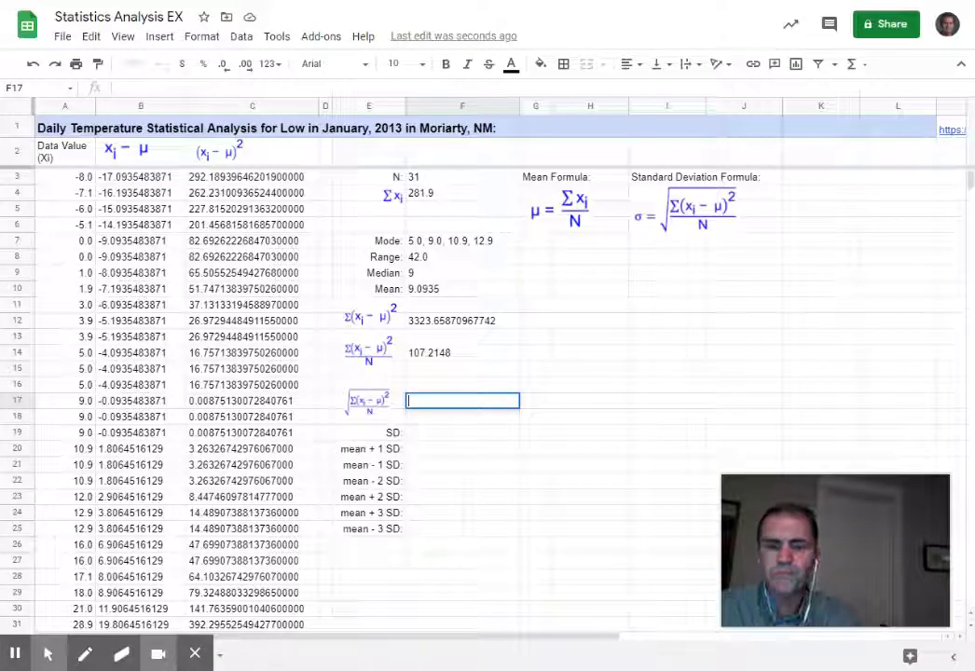
{"action": "type", "text": "="}
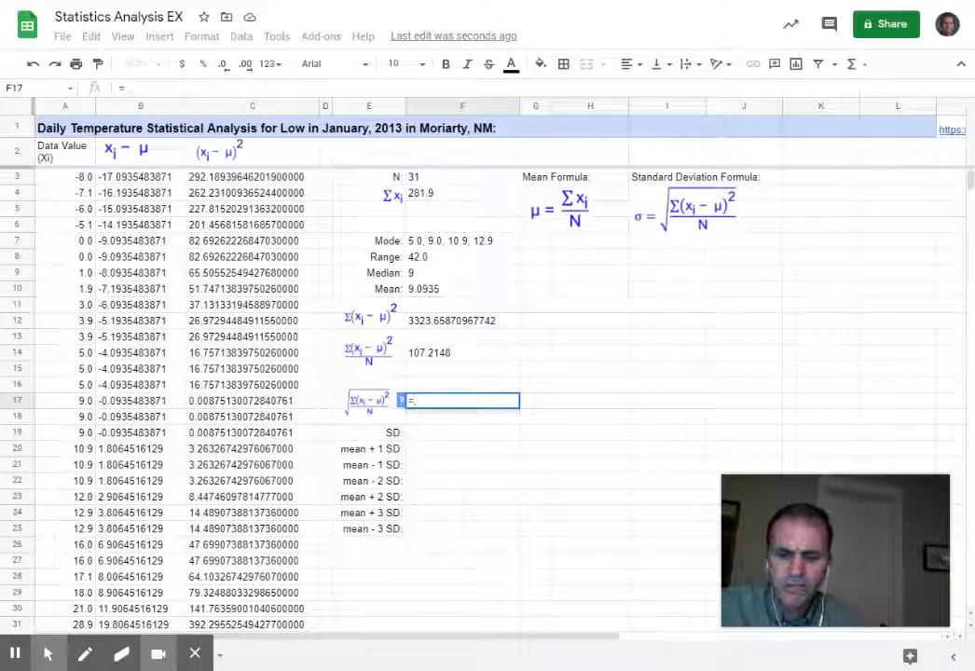
{"action": "type", "text": "sq"}
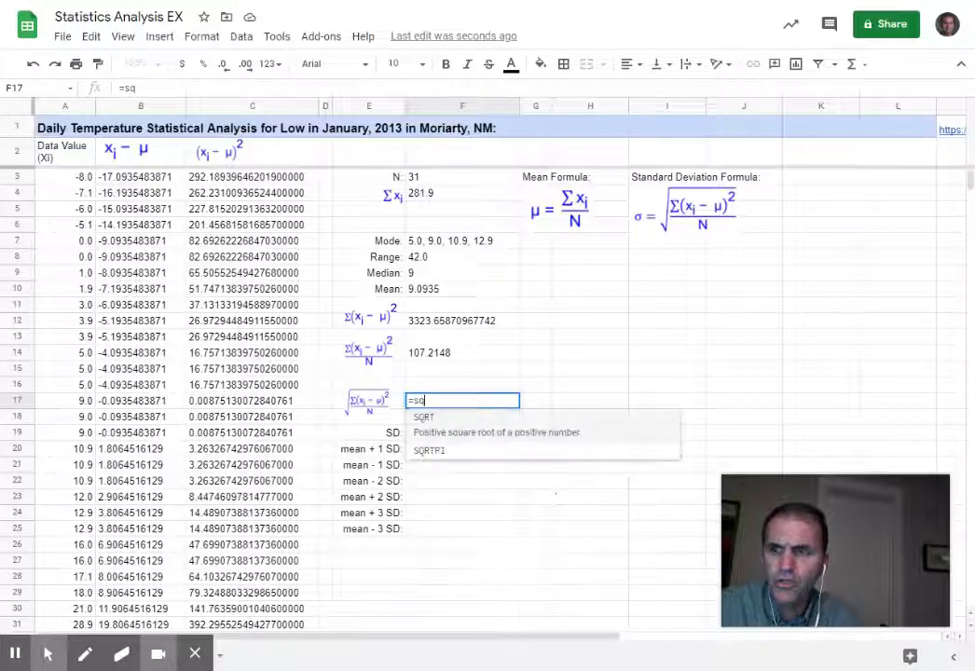
{"action": "left_click", "coordinate": [425, 418]}
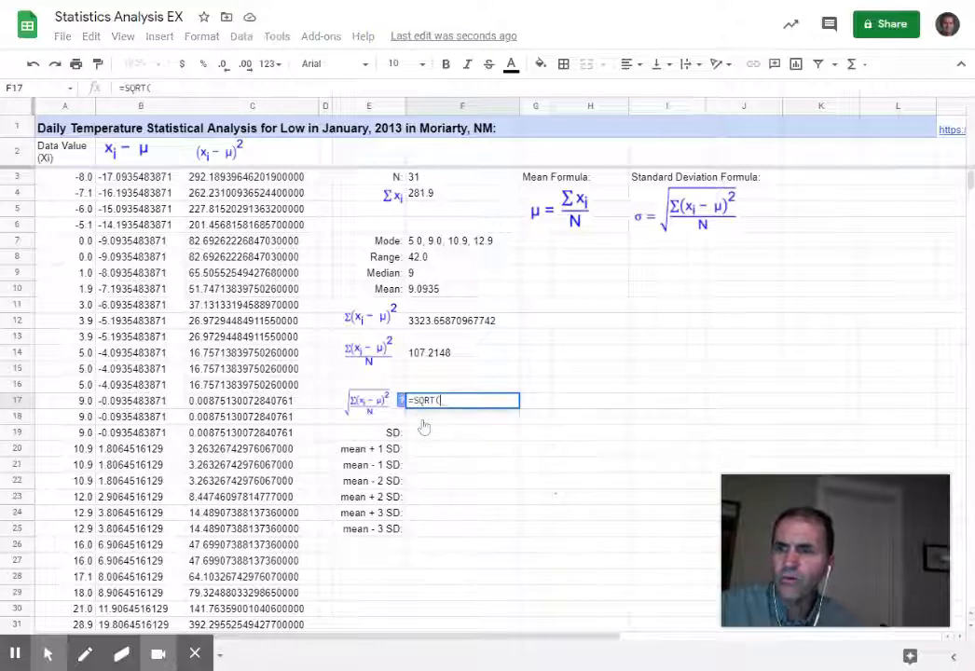
{"action": "left_click", "coordinate": [429, 355]}
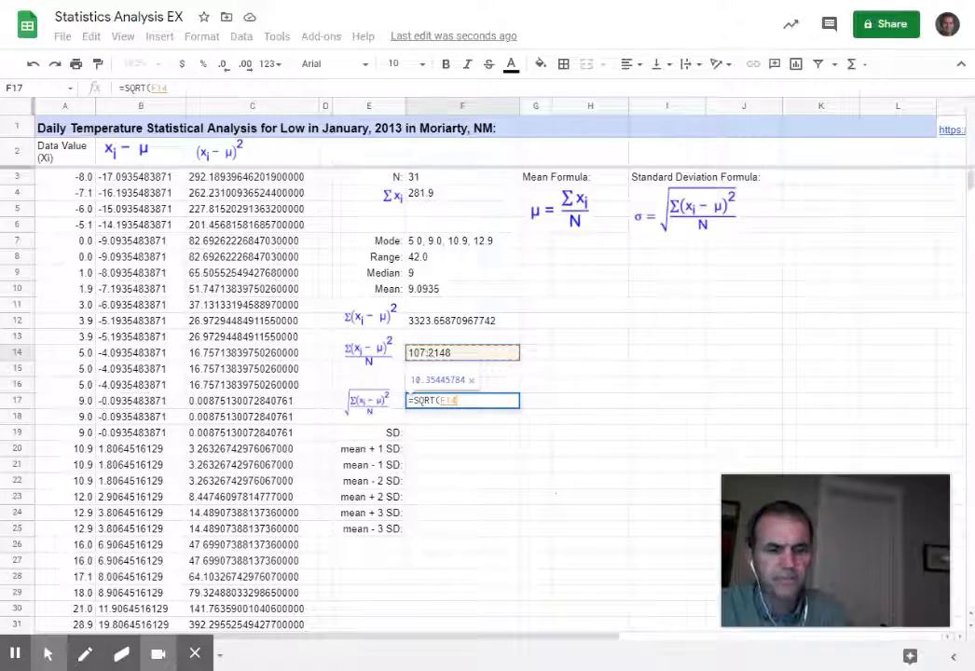
{"action": "key", "text": "Return"}
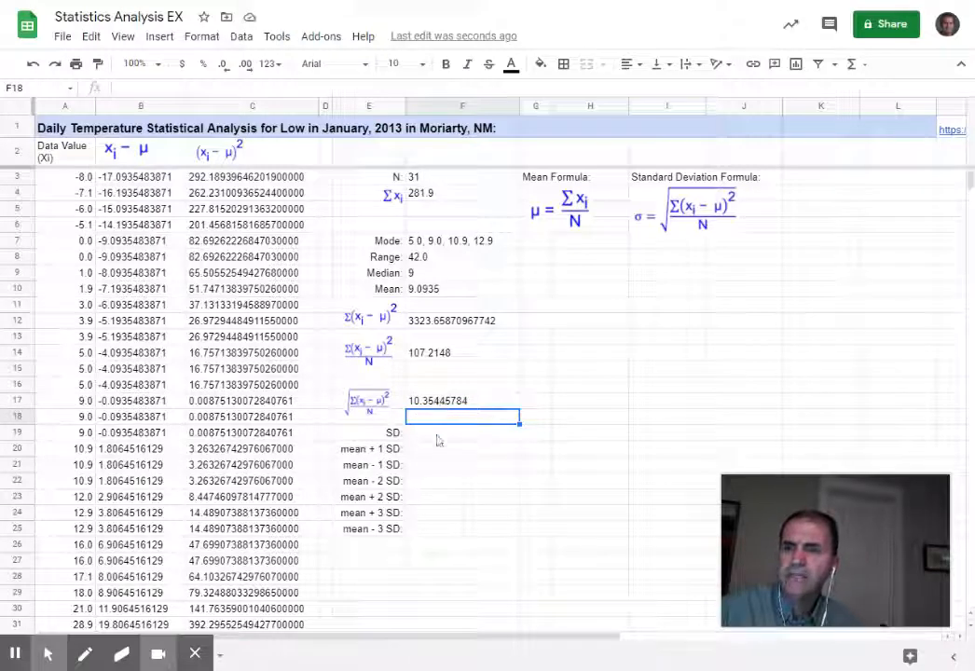
Enter the formula =F17 in the SD cell F19 to carry over the square root result.
{"action": "left_click", "coordinate": [437, 435]}
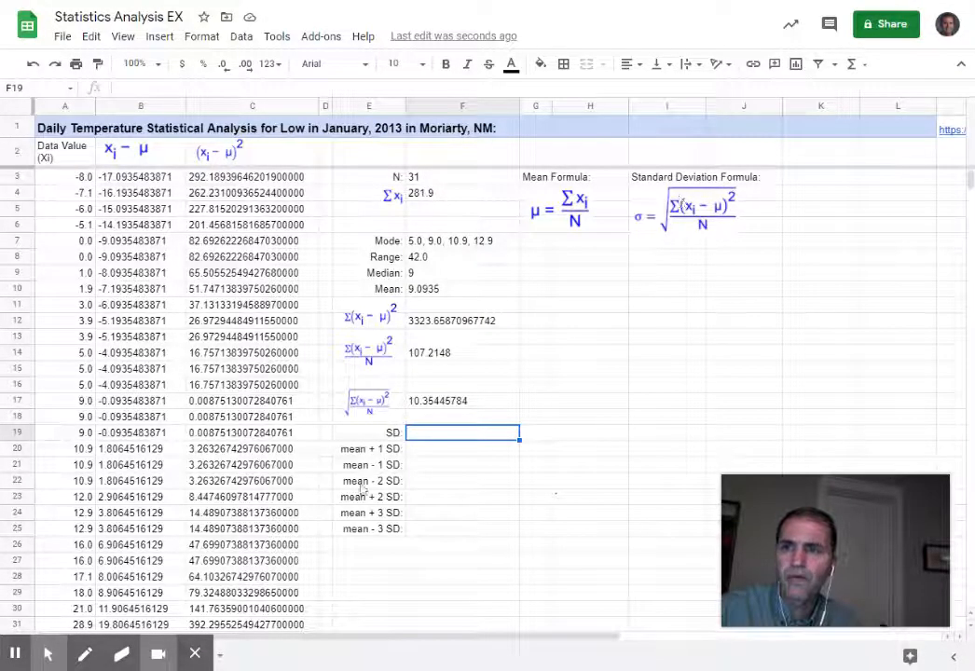
{"action": "double_click", "coordinate": [432, 437]}
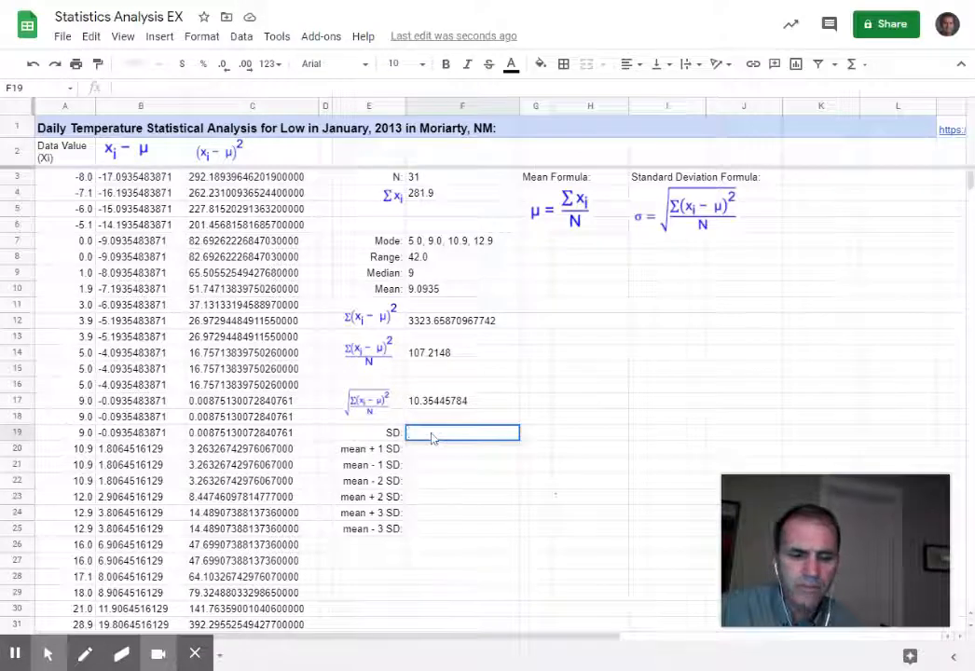
{"action": "type", "text": "="}
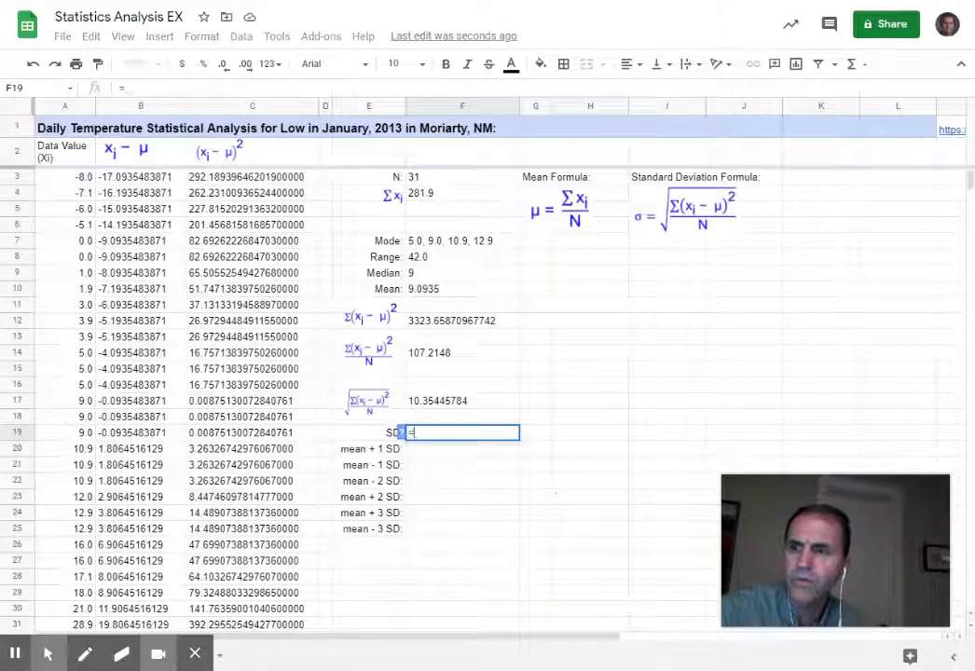
{"action": "left_click", "coordinate": [436, 403]}
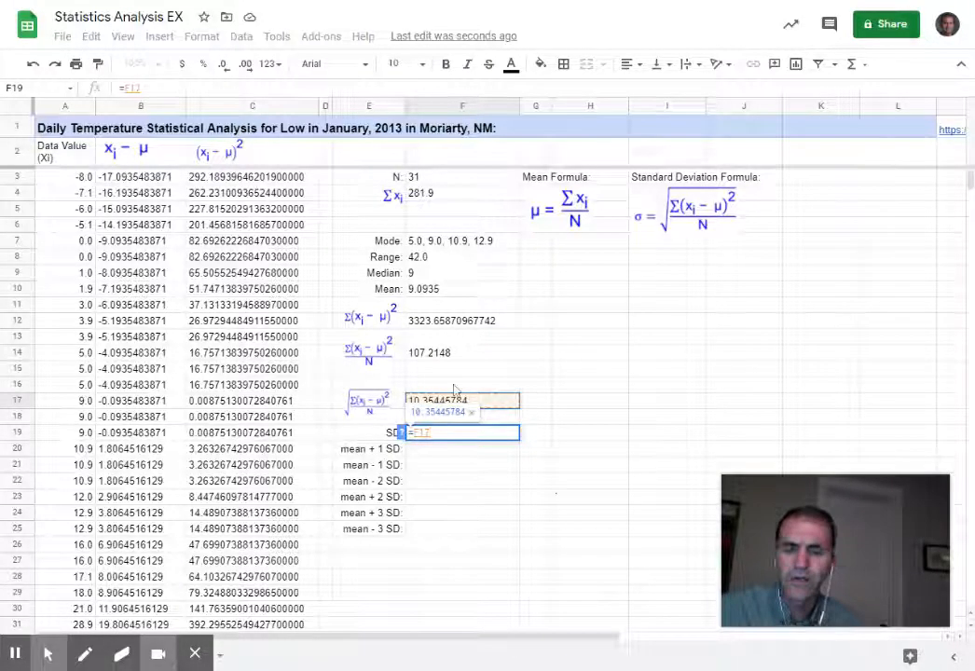
{"action": "key", "text": "Return"}
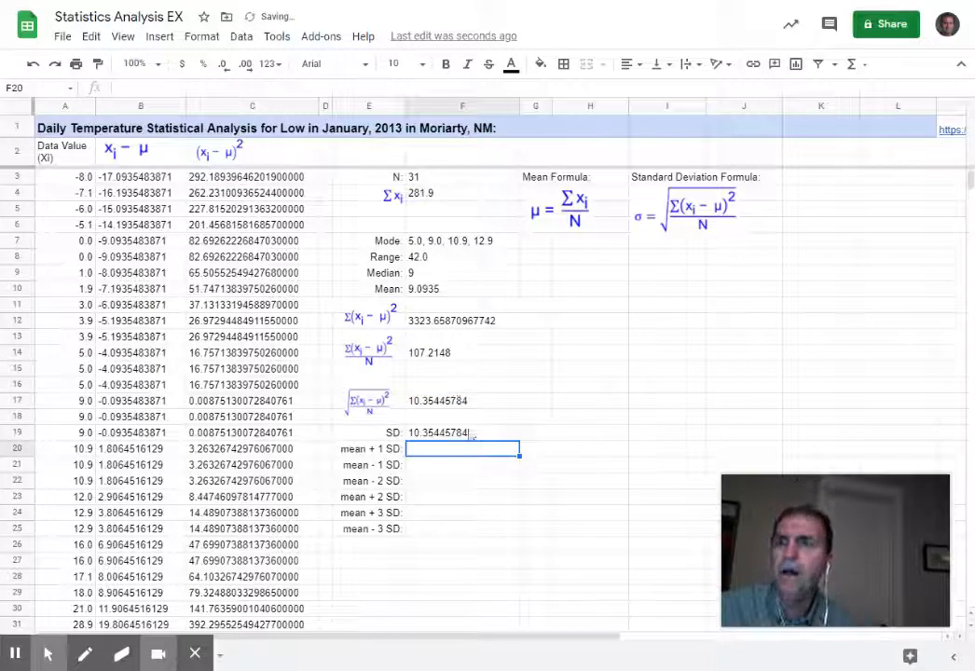
Reduce the standard deviation in F19 to two decimal places.
{"action": "left_click", "coordinate": [443, 437]}
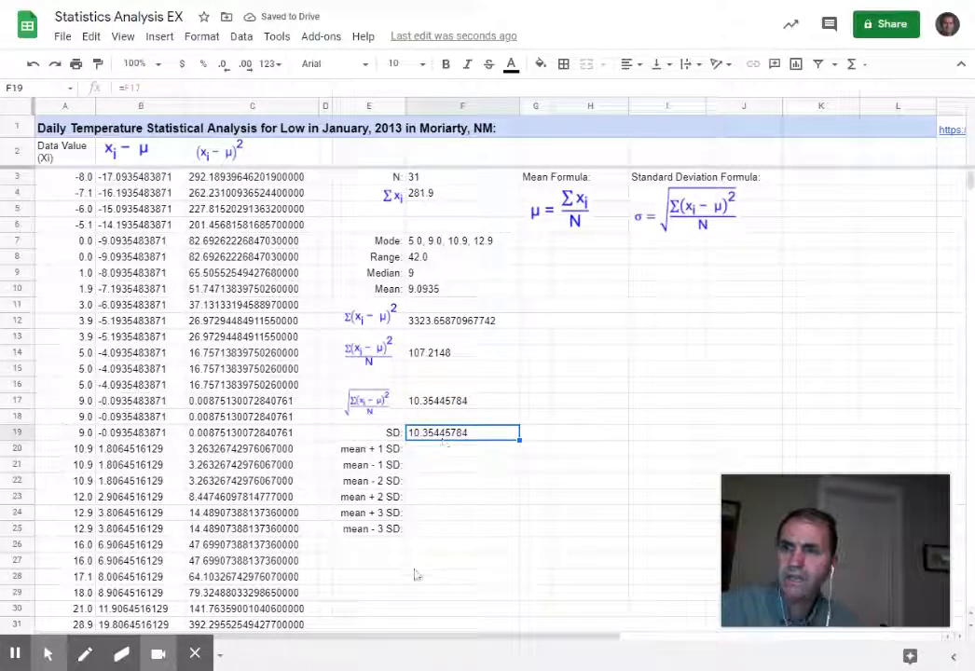
{"action": "left_click", "coordinate": [224, 63]}
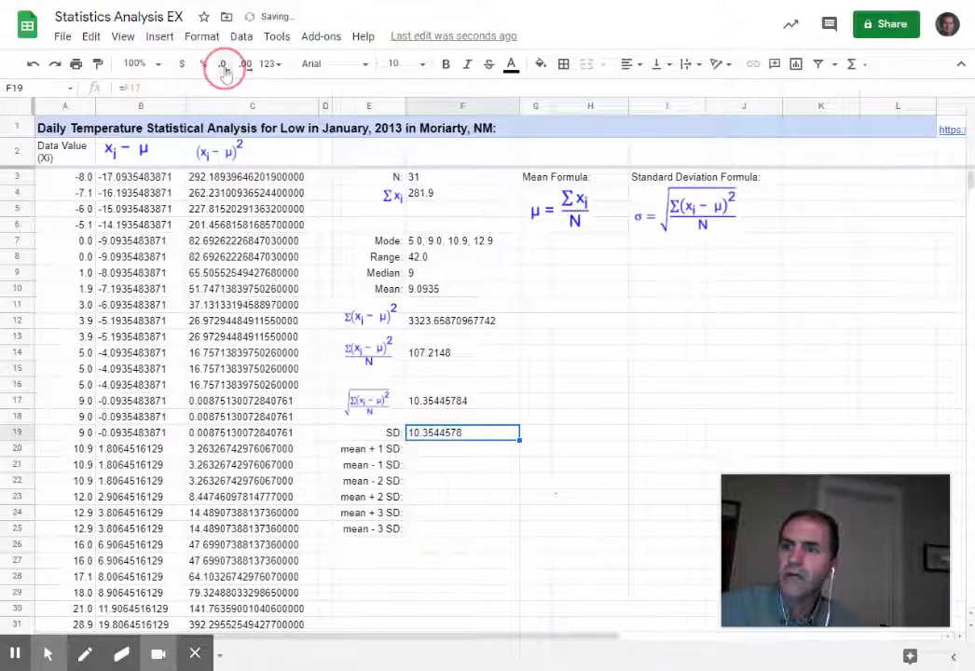
{"action": "left_click", "coordinate": [224, 63]}
{"action": "left_click", "coordinate": [224, 63]}
{"action": "left_click", "coordinate": [224, 63]}
{"action": "left_click", "coordinate": [223, 65]}
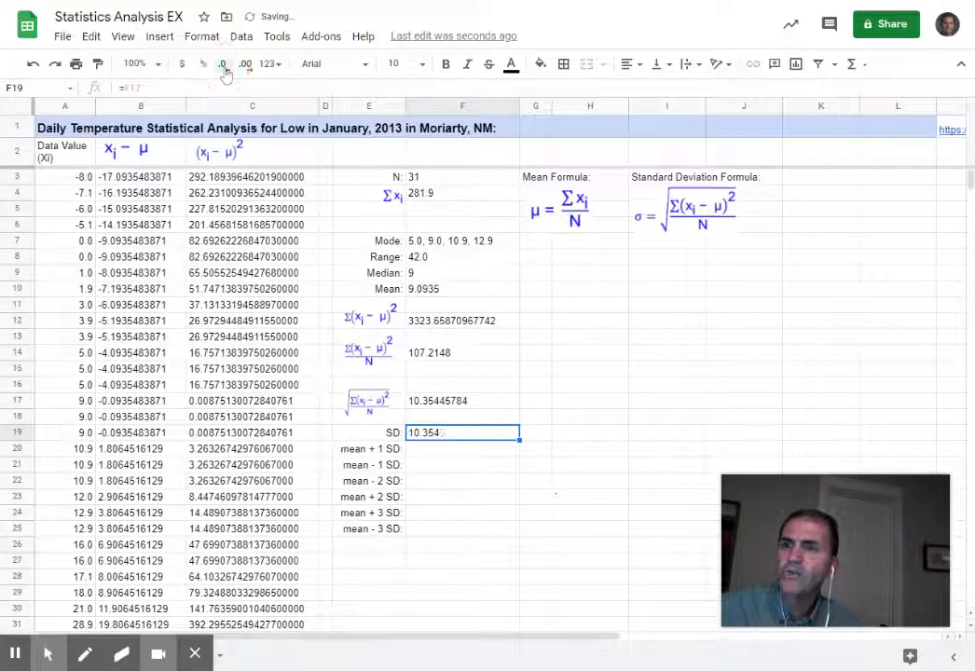
{"action": "left_click", "coordinate": [224, 65]}
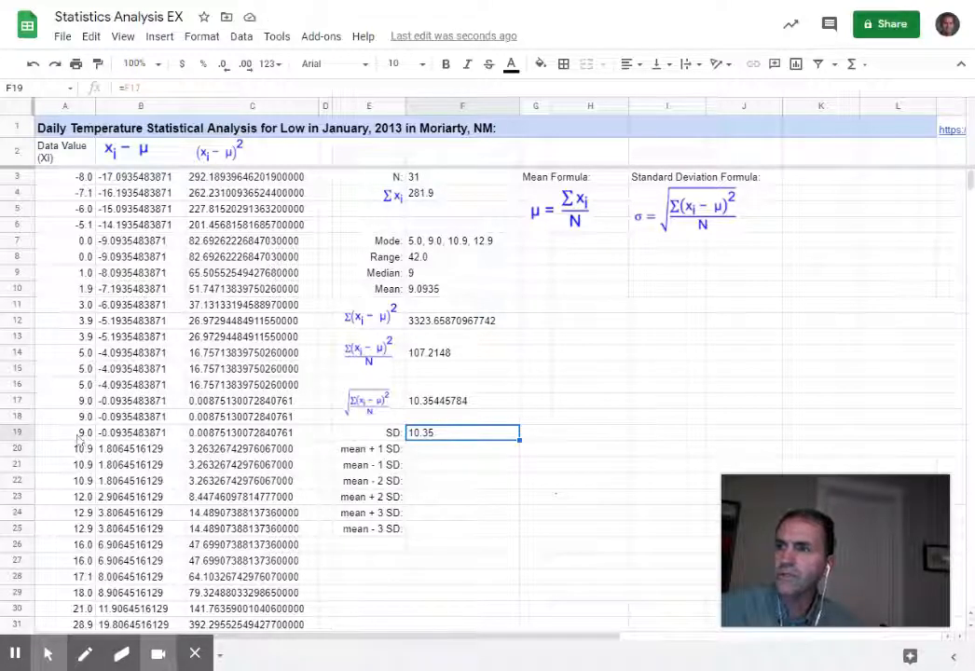
Correct the label in E22 to "mean + 2 SD:" and the label in E23 to "mean - 2 SD:".
{"action": "left_click", "coordinate": [438, 450]}
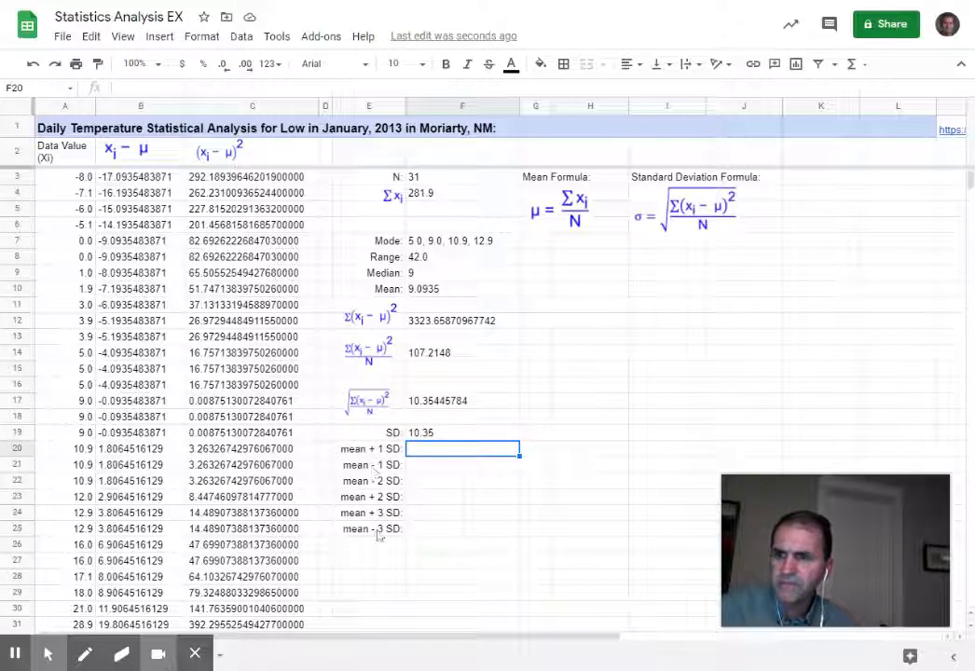
{"action": "left_click", "coordinate": [373, 481]}
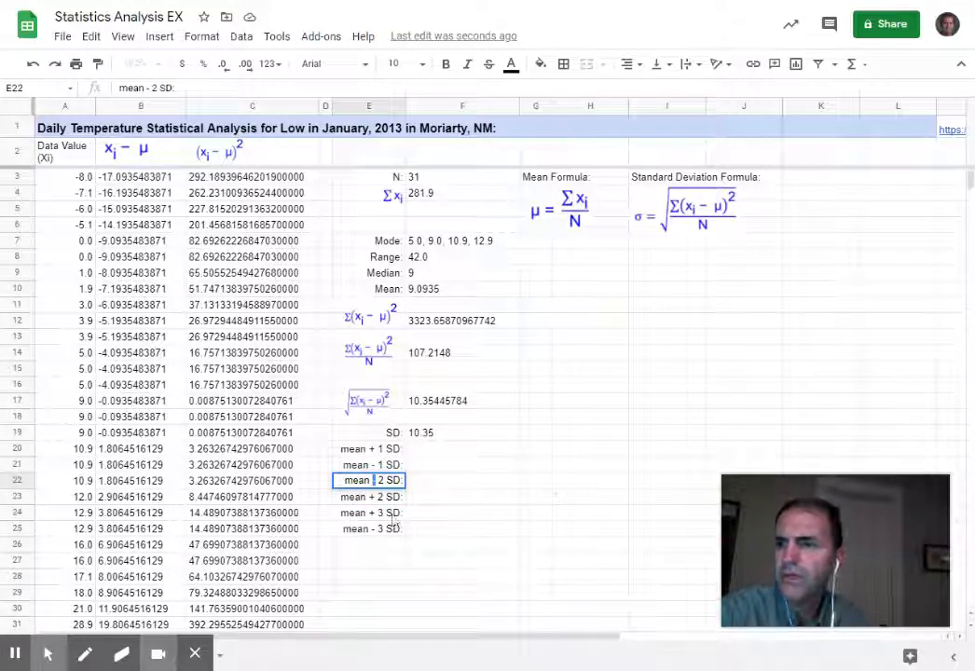
{"action": "type", "text": "="}
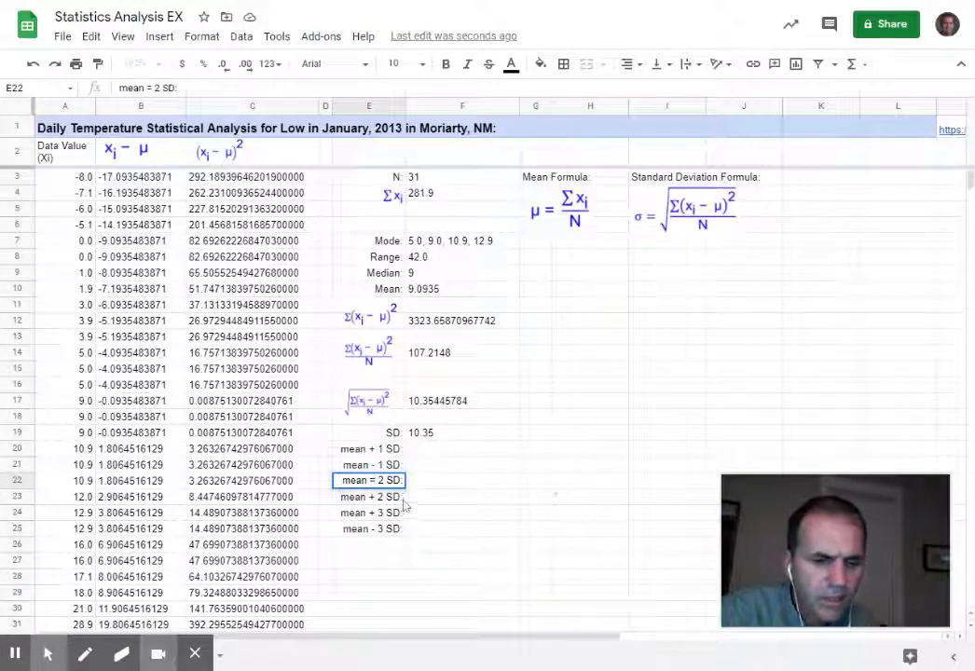
{"action": "key", "text": "BackSpace"}
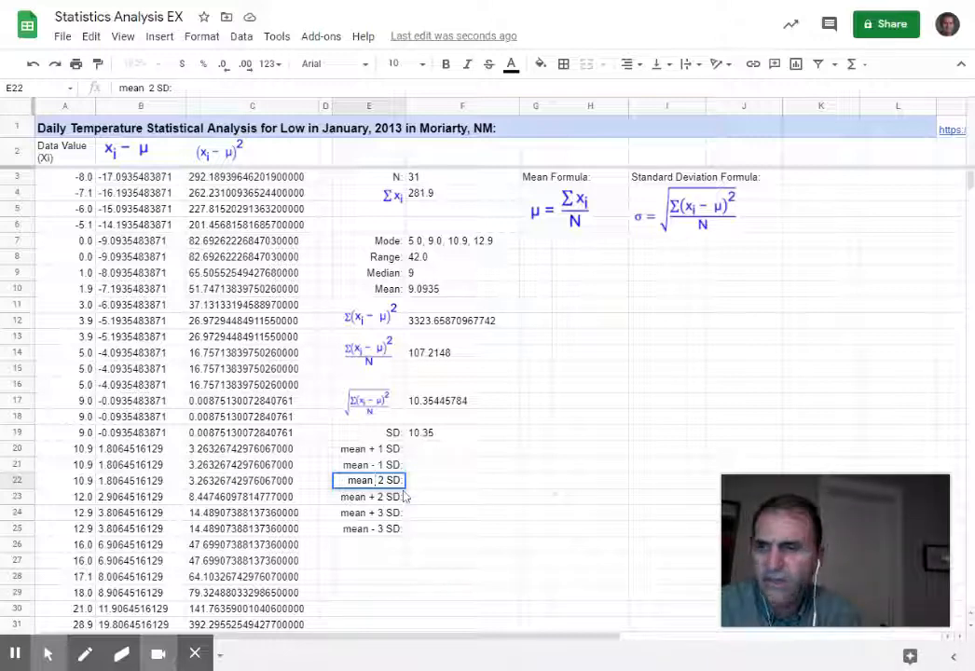
{"action": "type", "text": "+"}
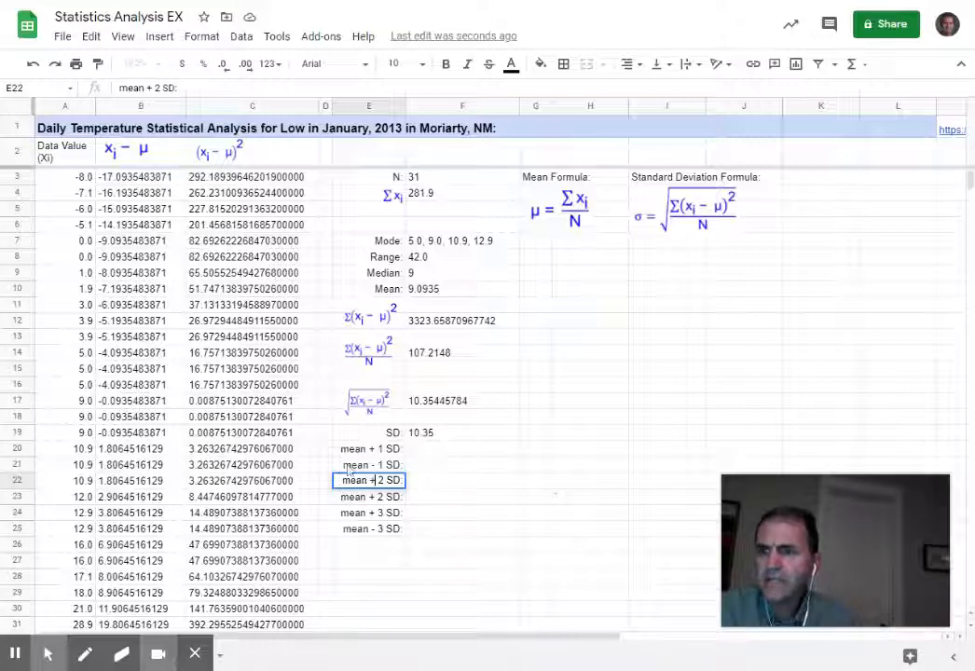
{"action": "double_click", "coordinate": [356, 500]}
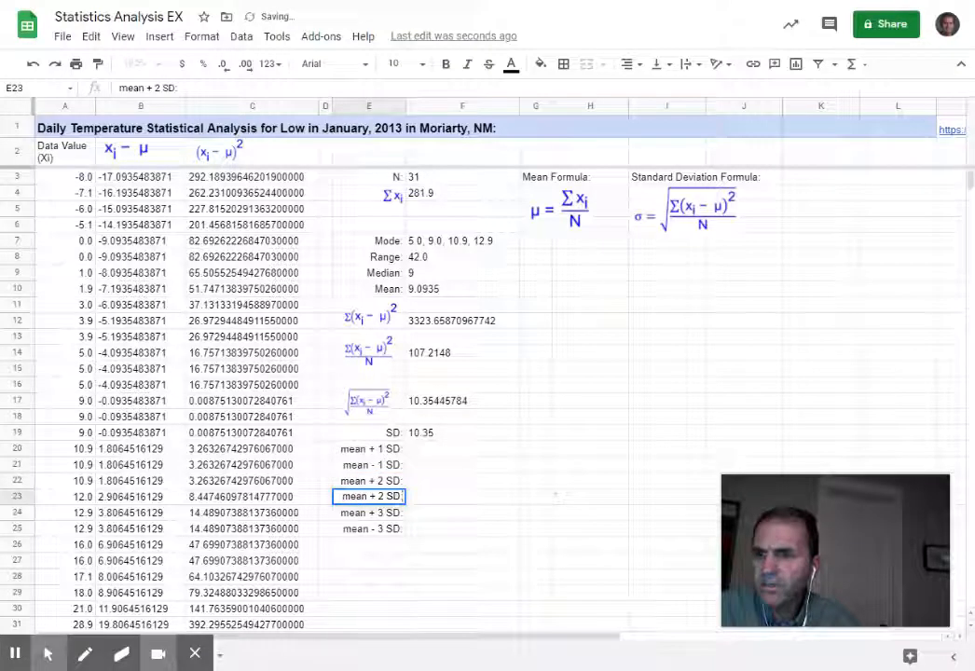
{"action": "double_click", "coordinate": [371, 497]}
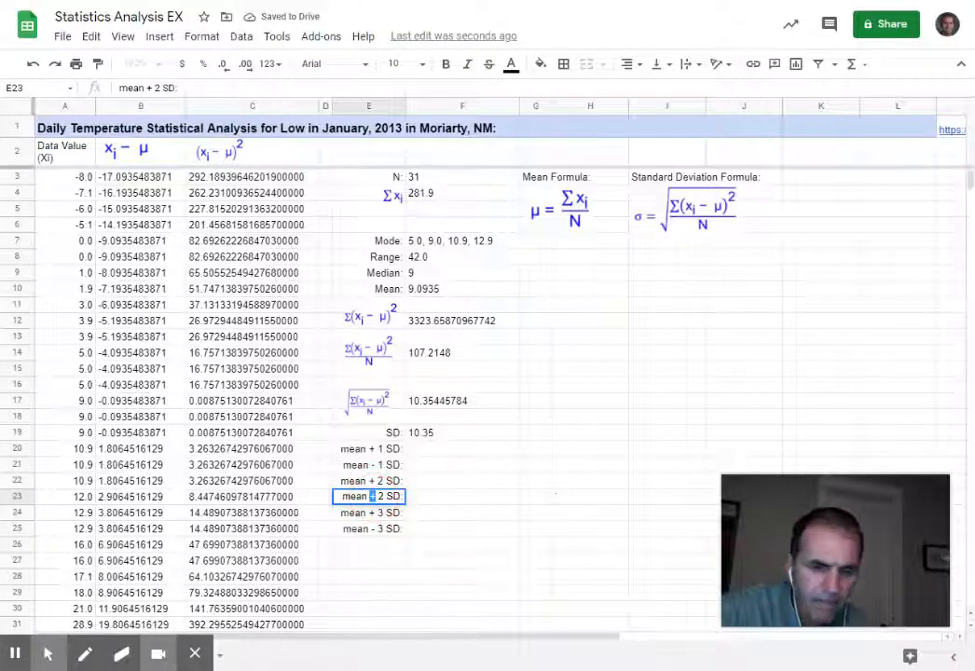
{"action": "type", "text": "-"}
{"action": "left_click", "coordinate": [527, 514]}
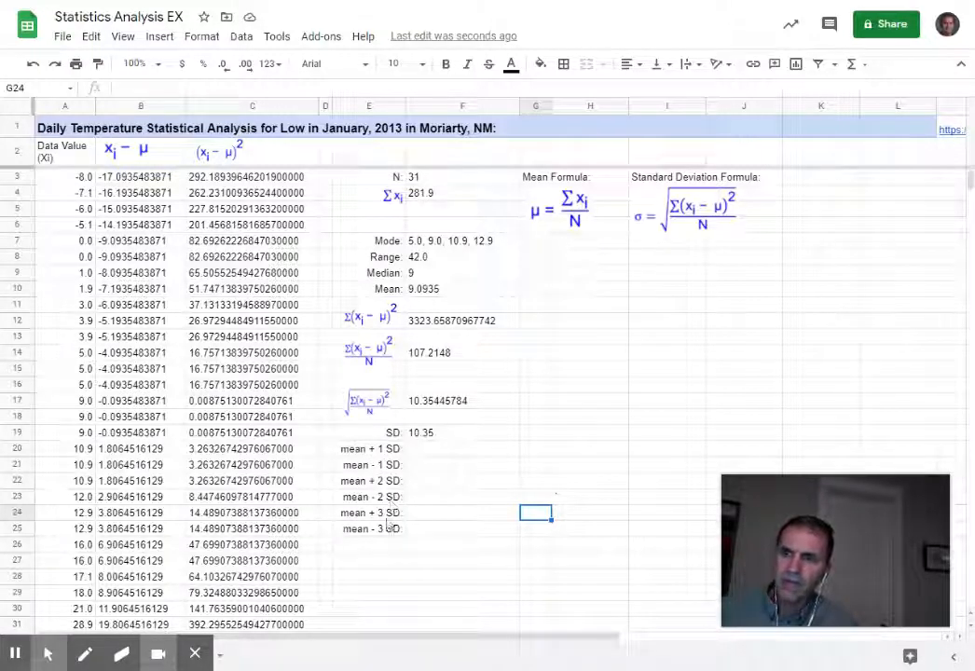
{"action": "left_click", "coordinate": [638, 472]}
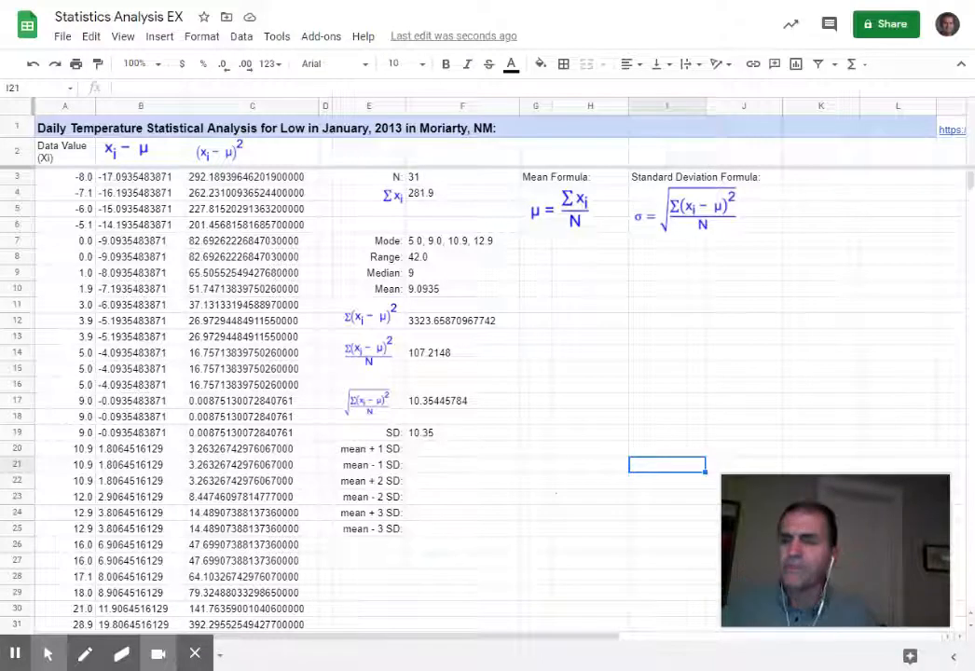
Enter the formula =F10+F19 in cell F20 to calculate the mean + 1 SD.
{"action": "left_click", "coordinate": [442, 454]}
{"action": "double_click", "coordinate": [442, 454]}
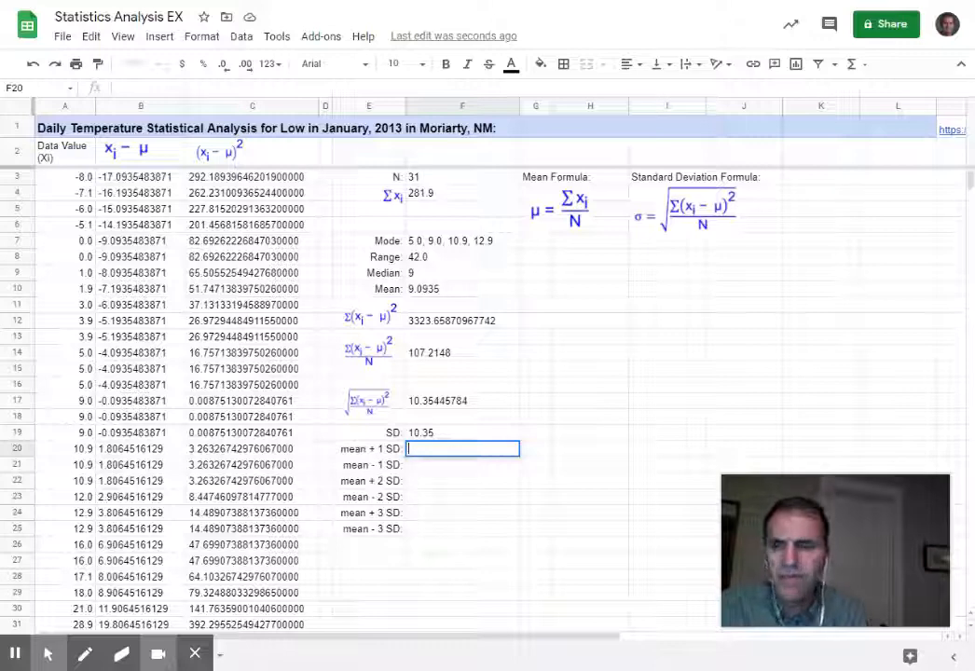
{"action": "type", "text": "="}
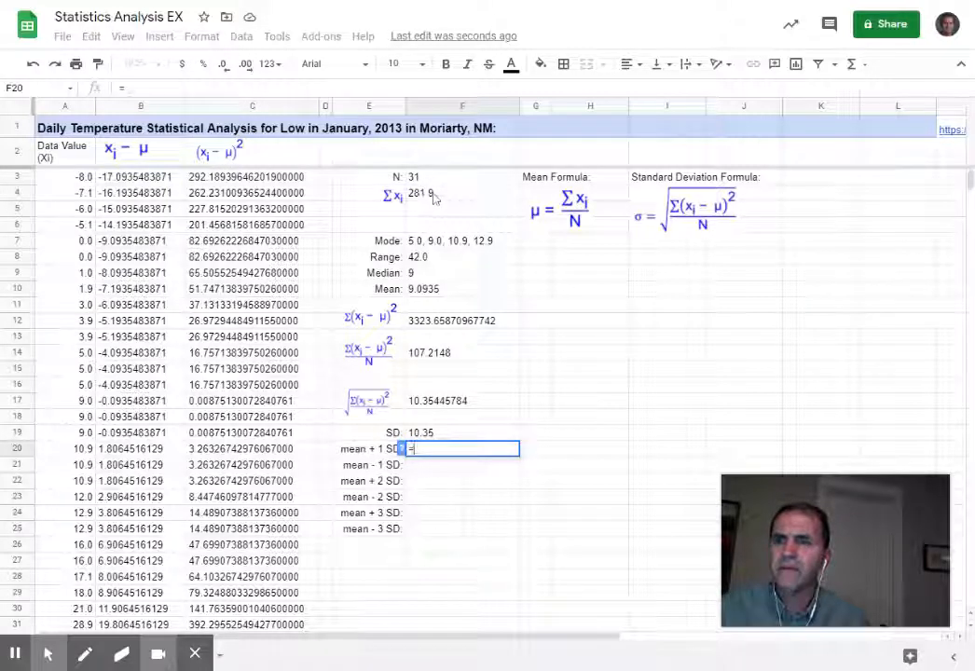
{"action": "left_click", "coordinate": [428, 292]}
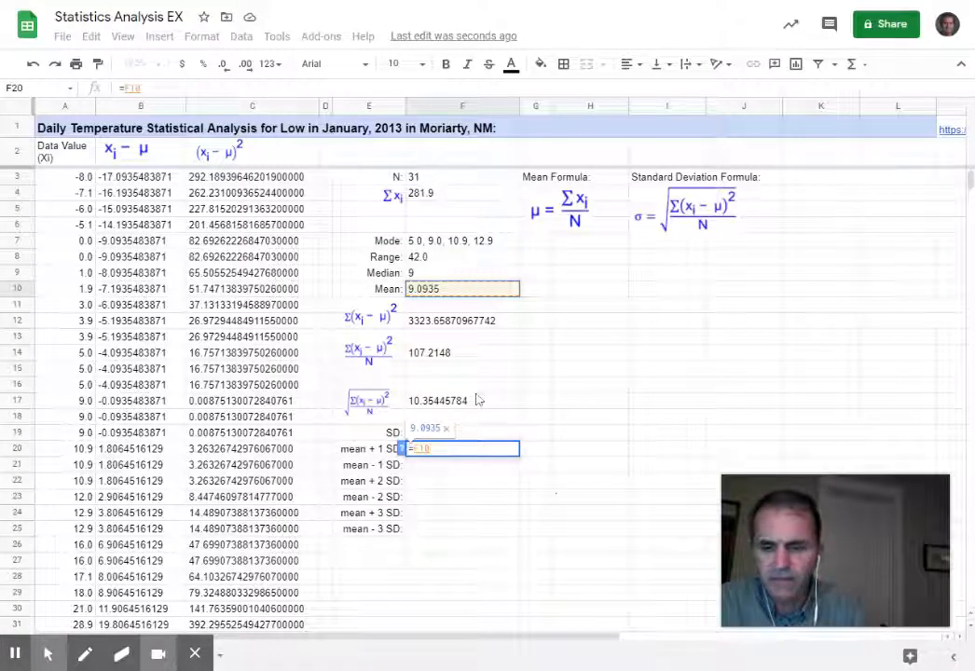
{"action": "type", "text": "+"}
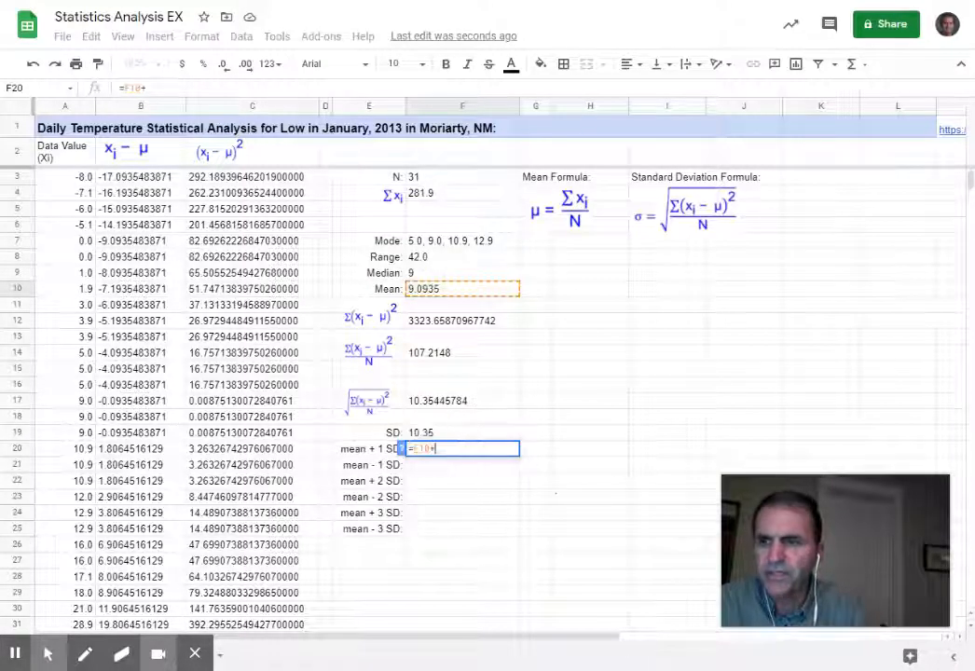
{"action": "left_click", "coordinate": [467, 433]}
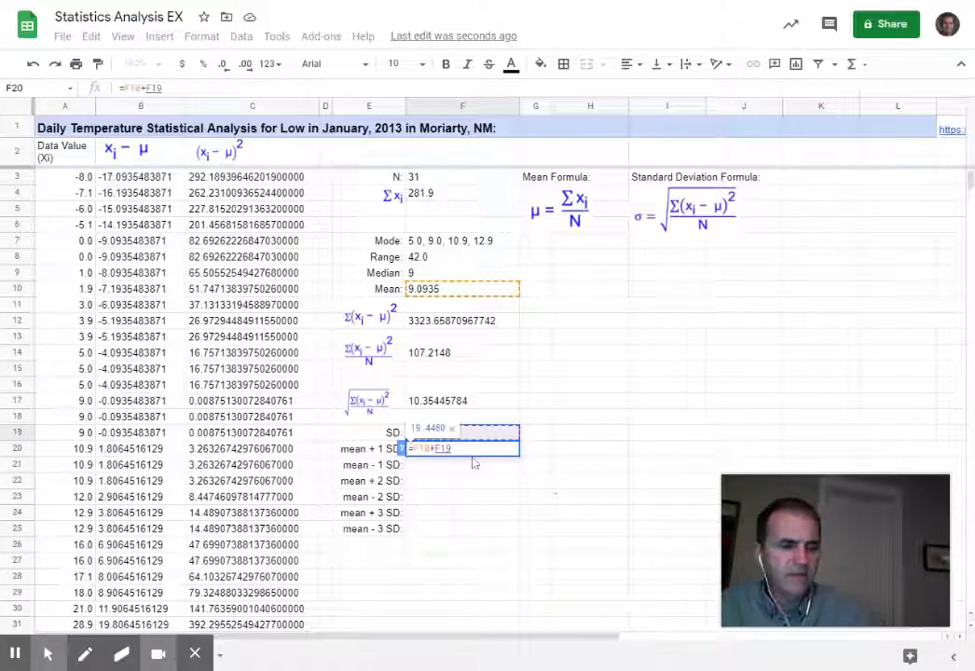
{"action": "key", "text": "Return"}
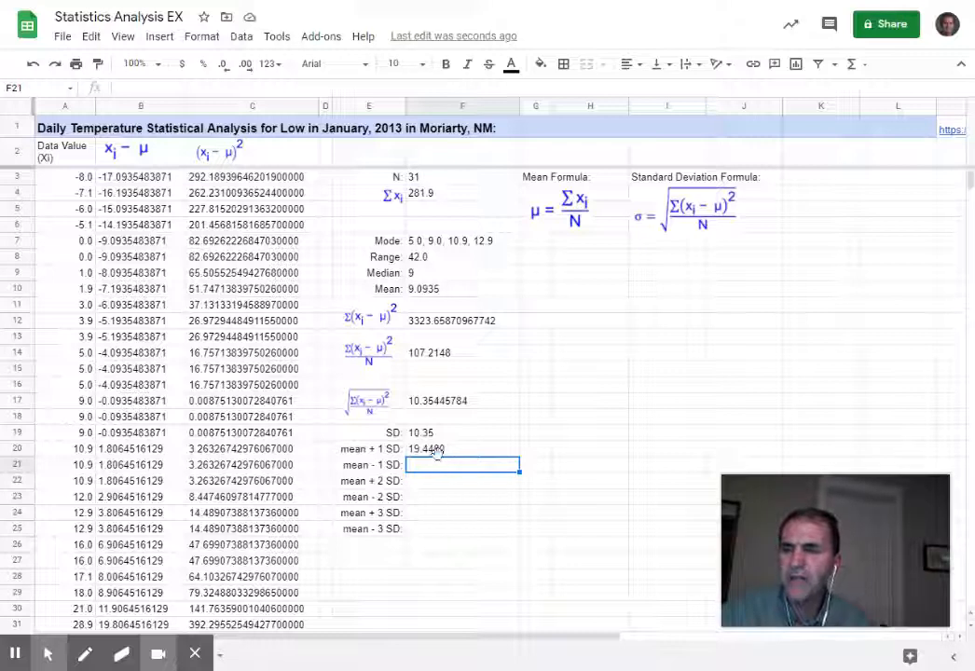
Enter the formula =F10-F19 in cell F21 to calculate the mean - 1 SD.
{"action": "left_click", "coordinate": [435, 449]}
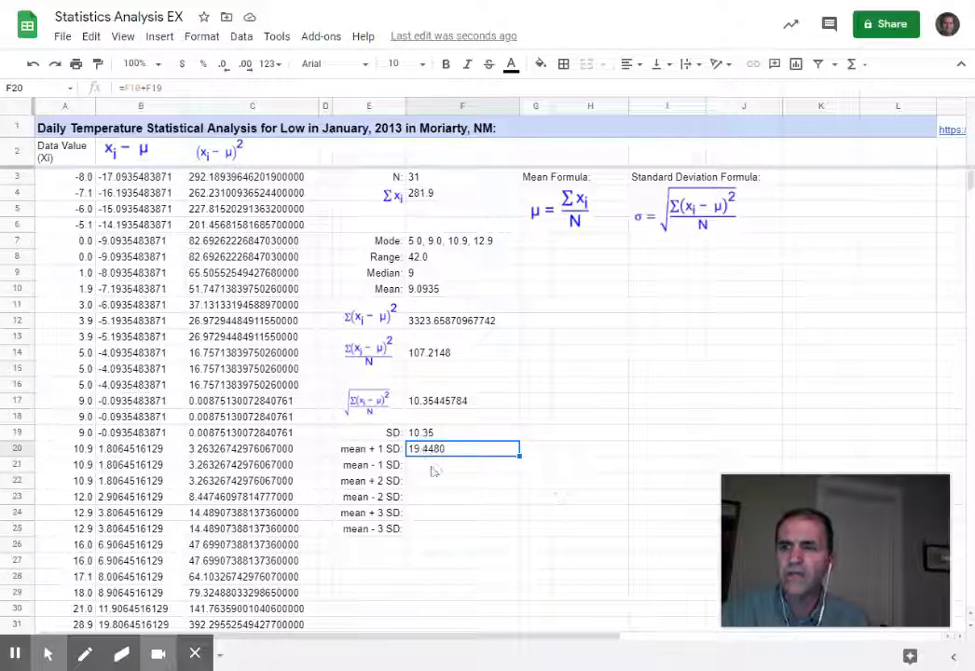
{"action": "double_click", "coordinate": [433, 467]}
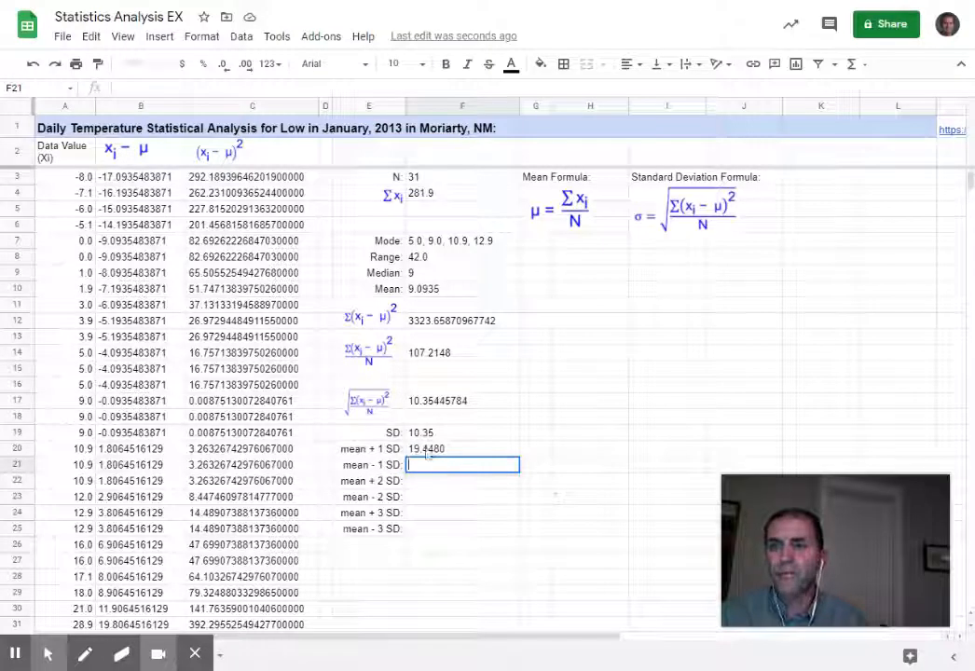
{"action": "left_click", "coordinate": [460, 451]}
{"action": "double_click", "coordinate": [460, 450]}
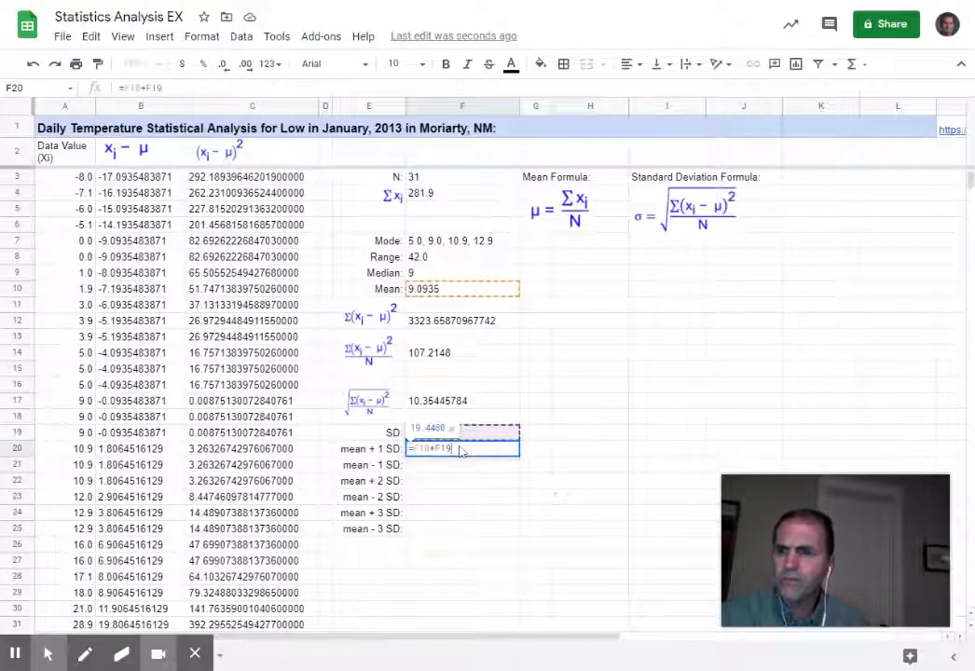
{"action": "left_click", "coordinate": [443, 469]}
{"action": "double_click", "coordinate": [444, 469]}
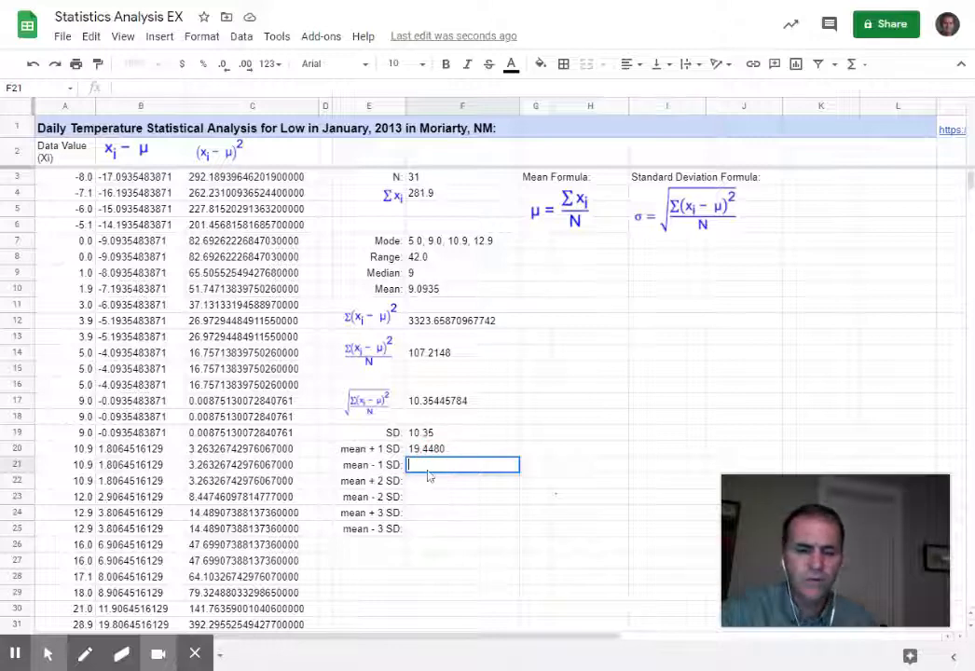
{"action": "type", "text": "="}
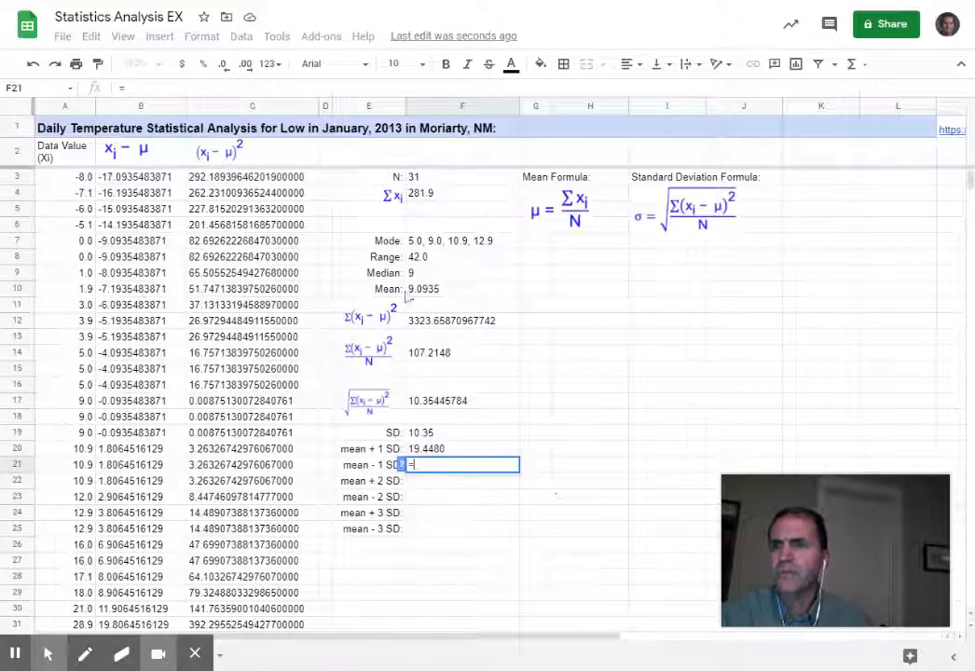
{"action": "left_click", "coordinate": [422, 292]}
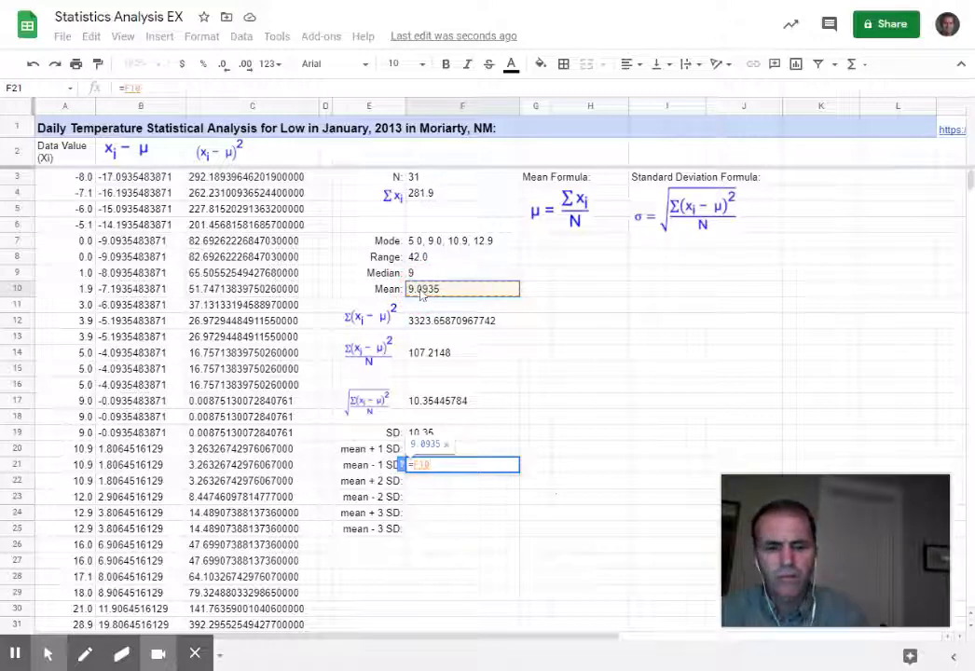
{"action": "type", "text": "-"}
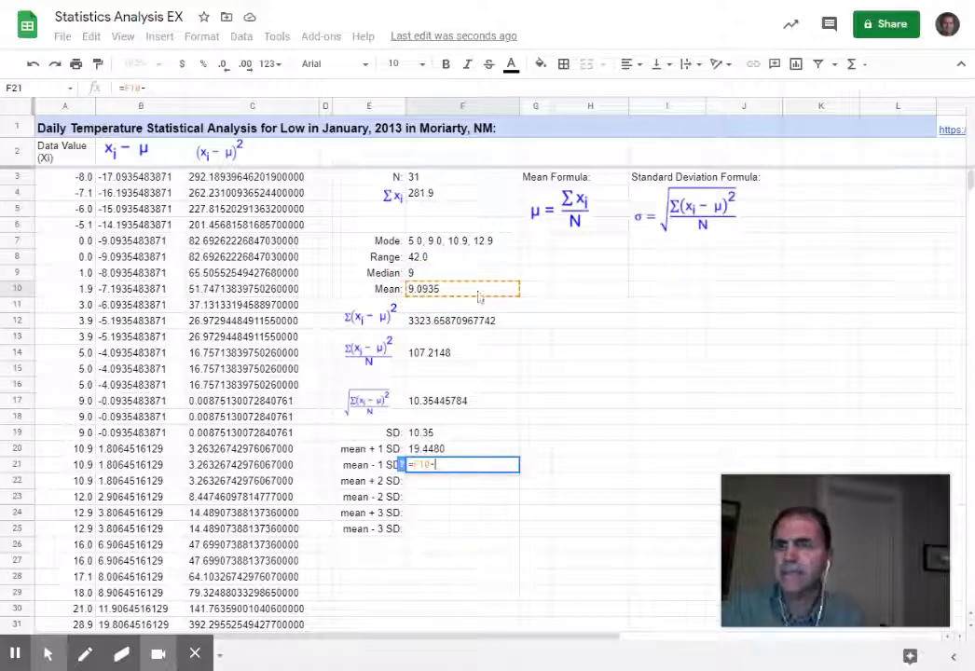
{"action": "left_click", "coordinate": [426, 436]}
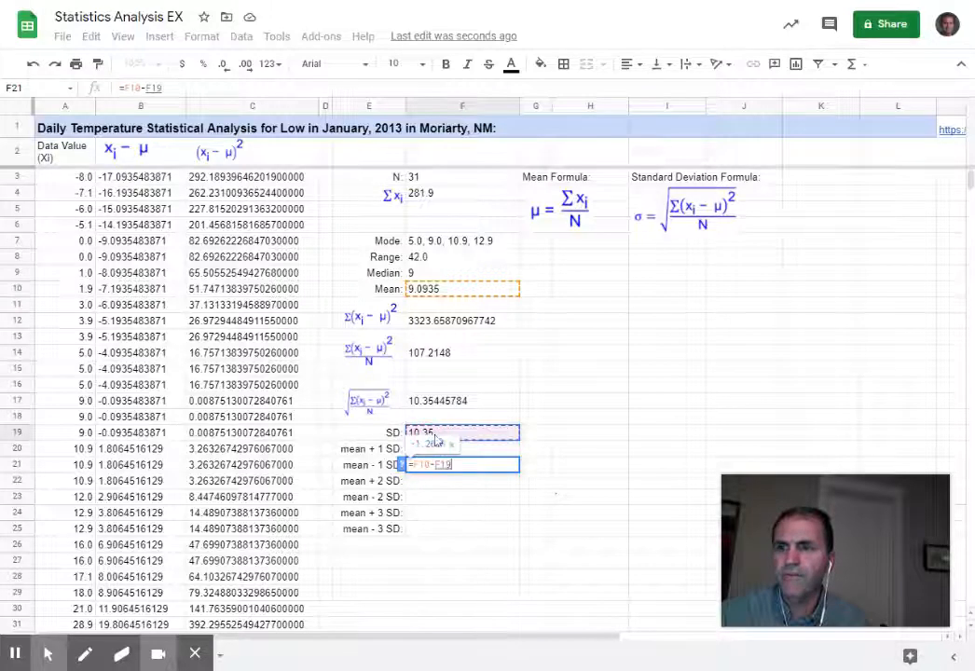
{"action": "key", "text": "Return"}
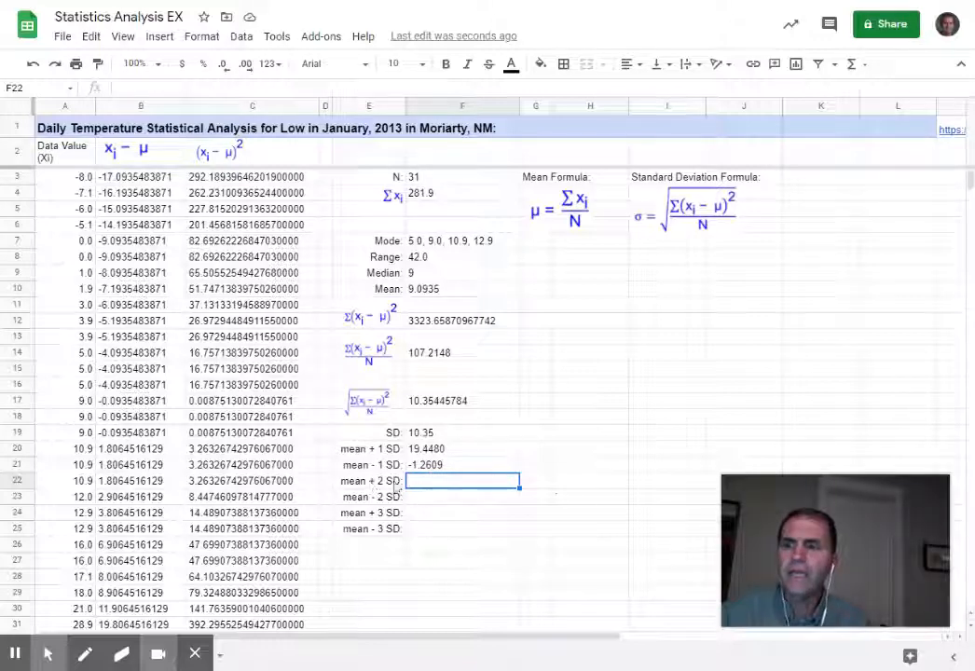
Enter the formula =F10+2*F19 in cell F22 to calculate the mean + 2 SD.
{"action": "double_click", "coordinate": [433, 481]}
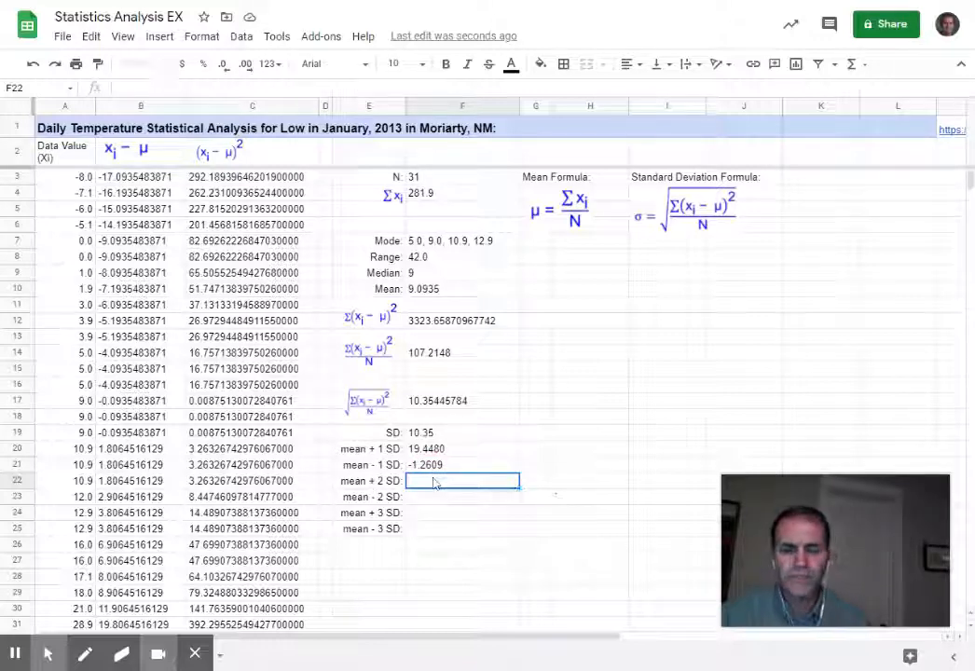
{"action": "type", "text": "="}
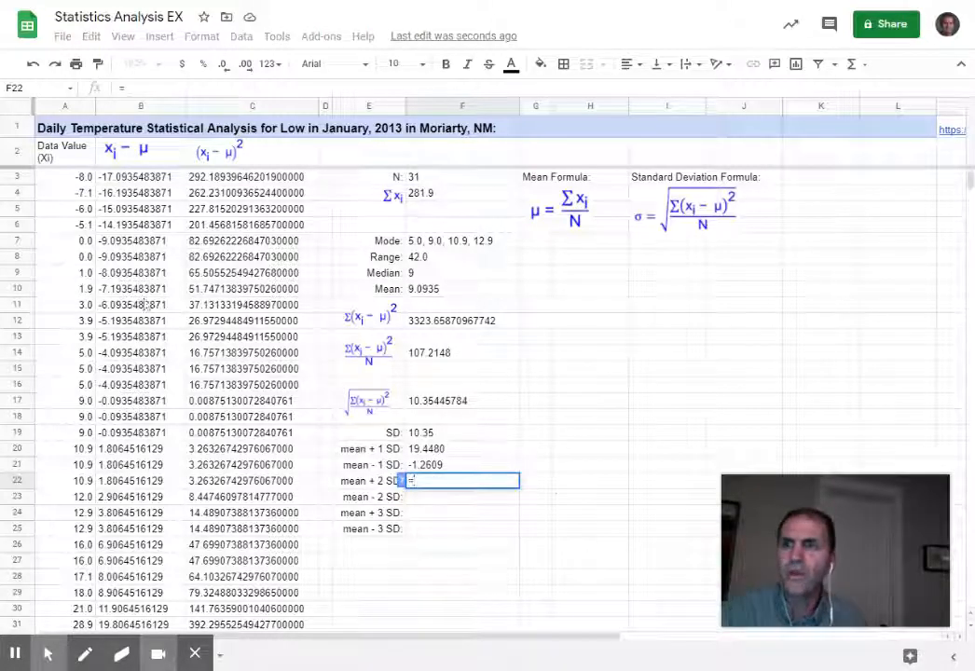
{"action": "left_click", "coordinate": [425, 292]}
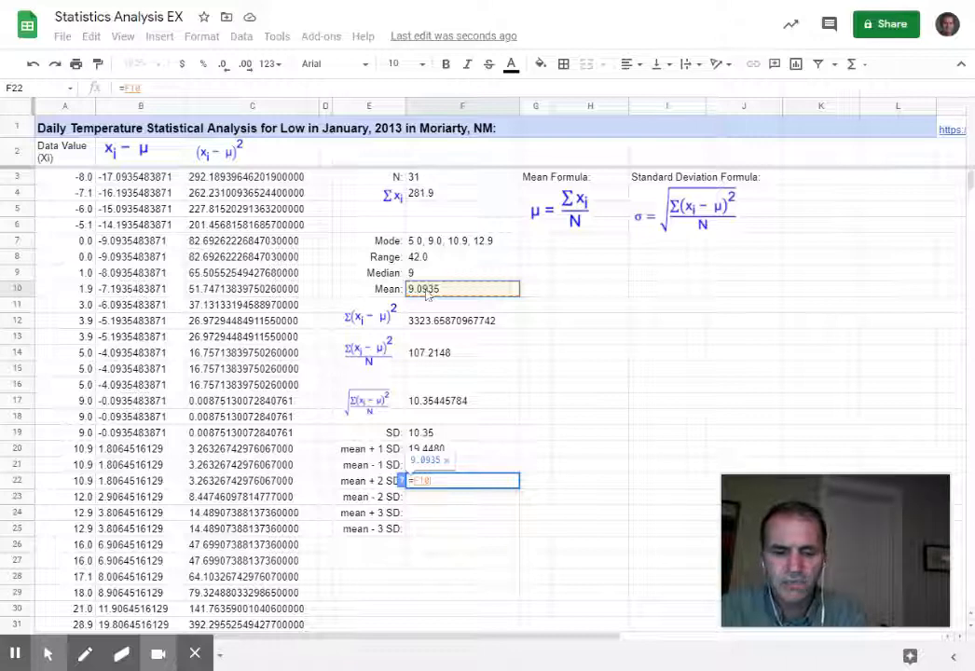
{"action": "type", "text": "+"}
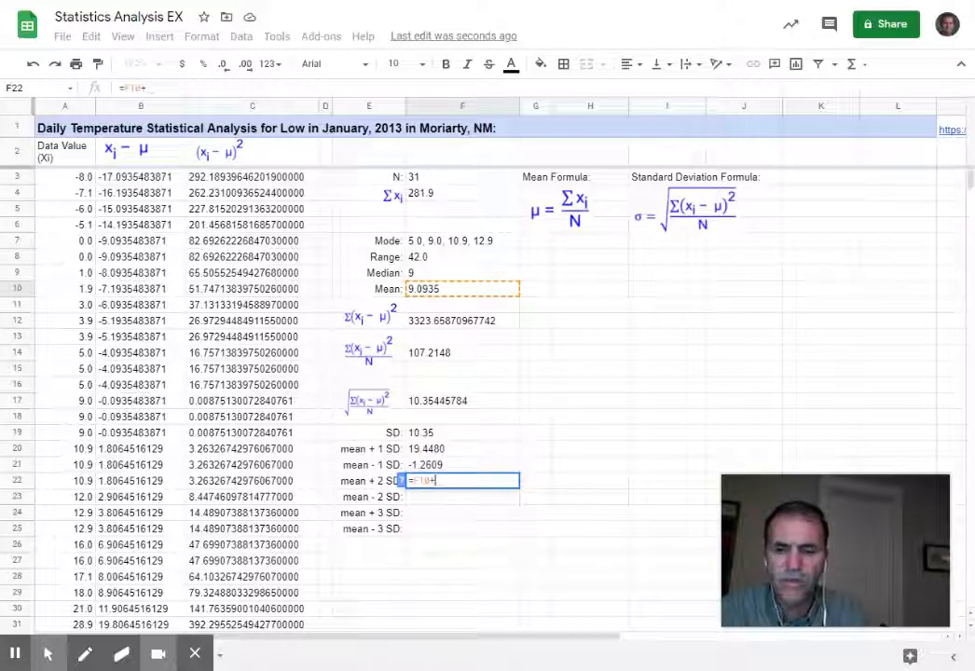
{"action": "type", "text": "2*"}
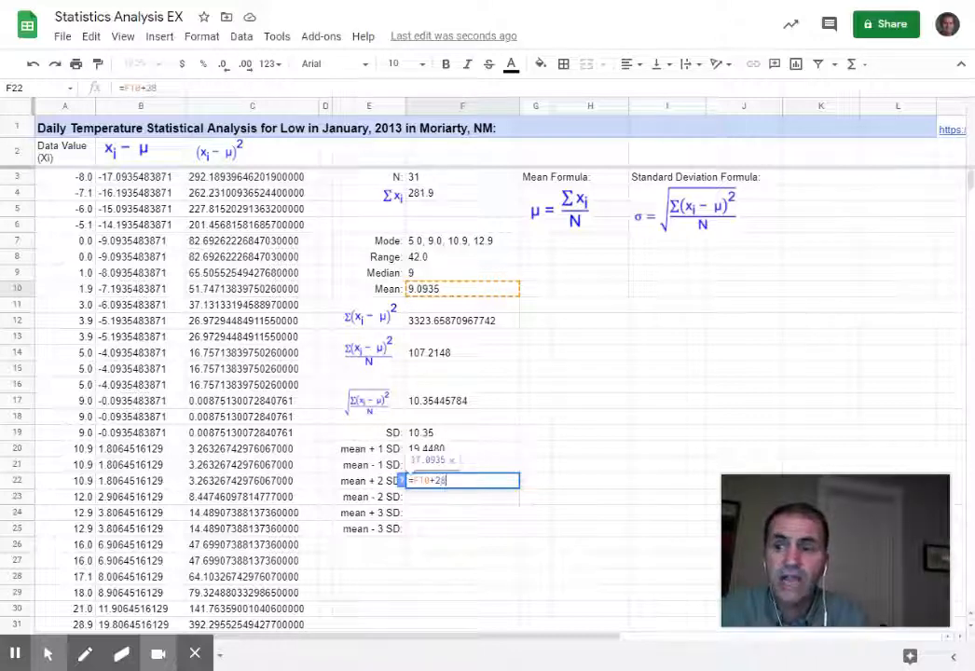
{"action": "key", "text": "BackSpace"}
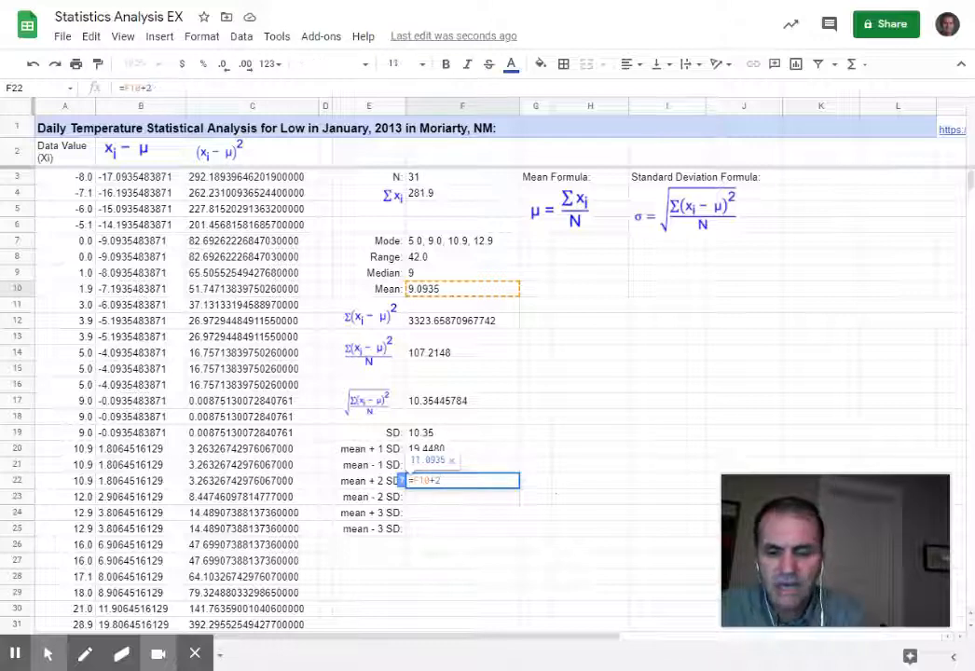
{"action": "type", "text": "*"}
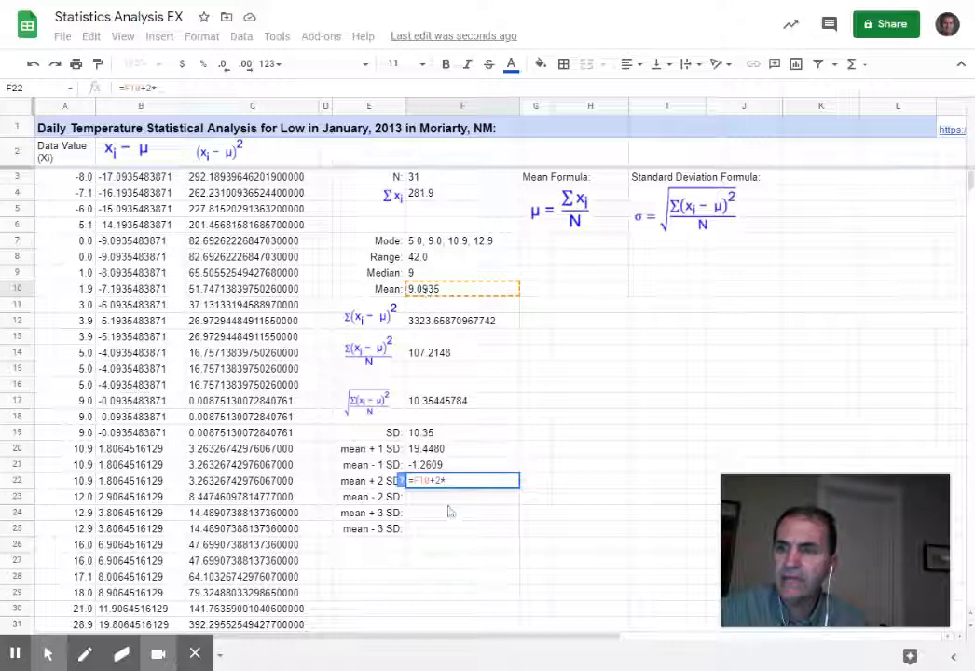
{"action": "left_click", "coordinate": [457, 432]}
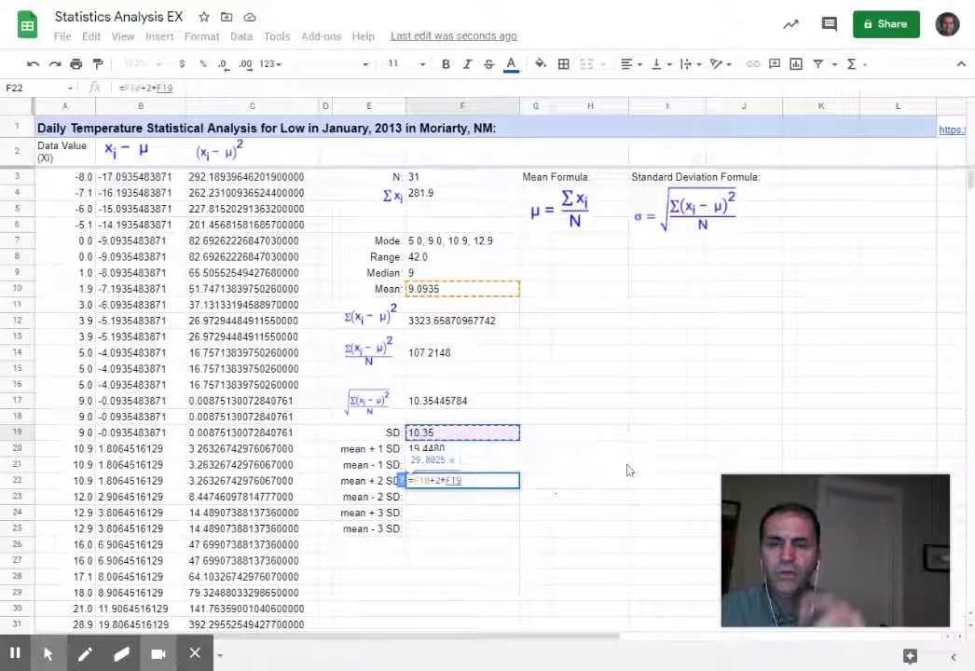
{"action": "key", "text": "Return"}
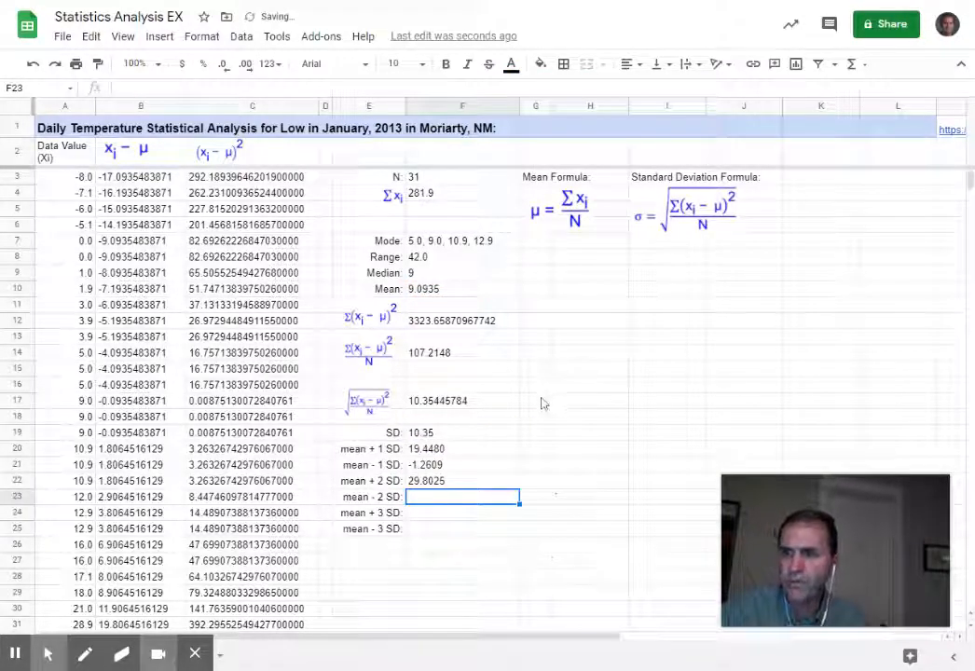
Enter the formula =F10-2*F19 in cell F23 to calculate the mean - 2 SD.
{"action": "double_click", "coordinate": [446, 502]}
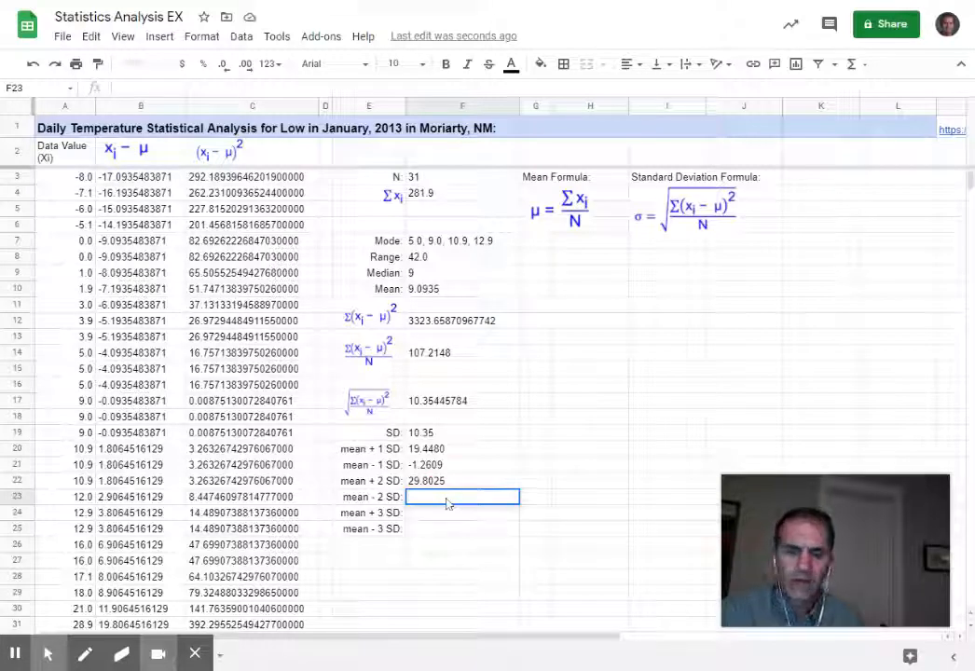
{"action": "type", "text": "="}
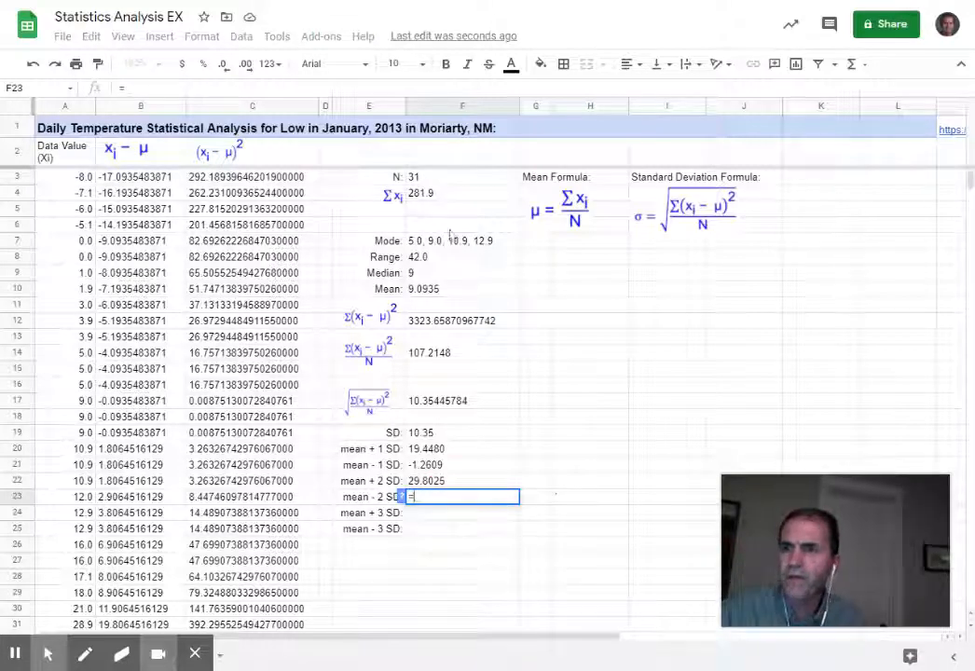
{"action": "left_click", "coordinate": [436, 291]}
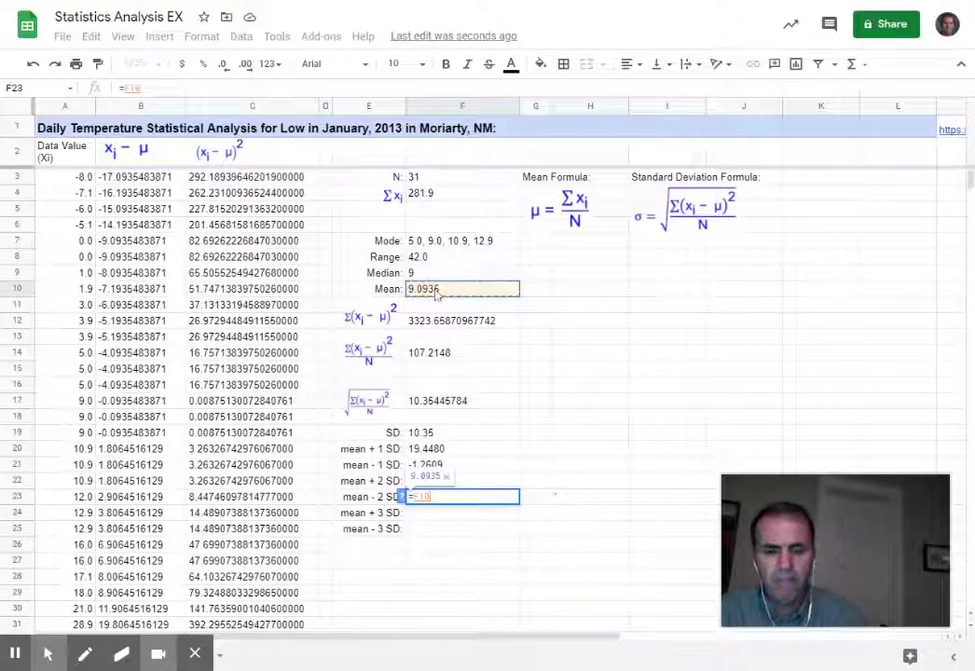
{"action": "type", "text": "-2"}
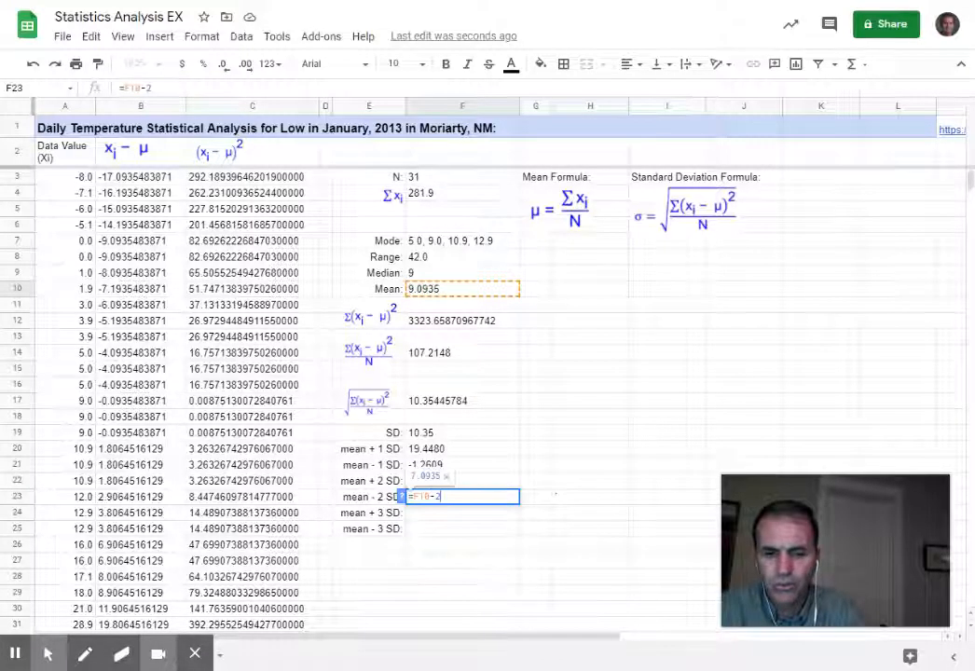
{"action": "type", "text": "*"}
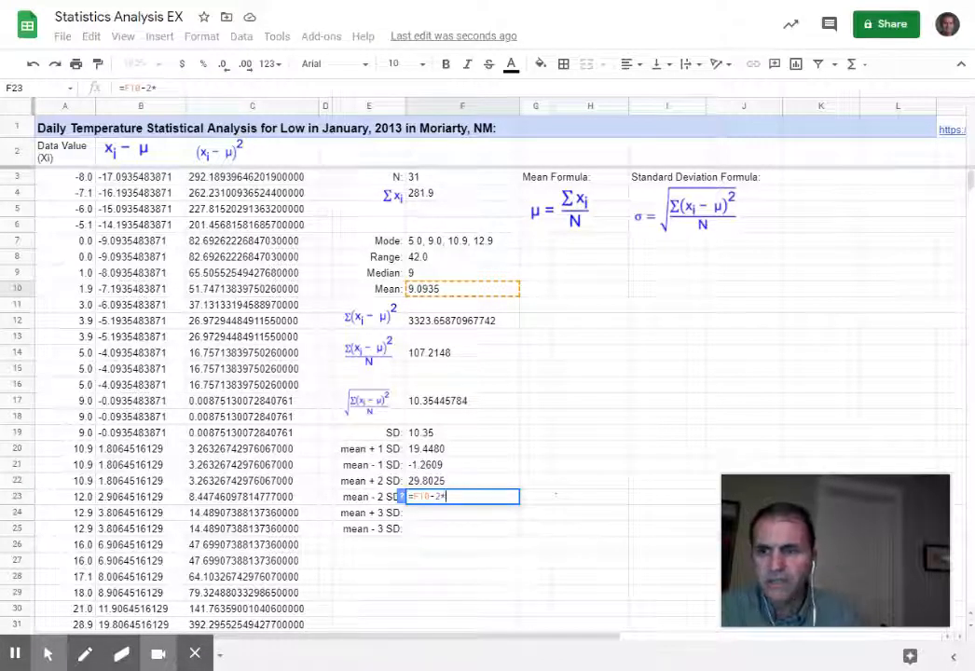
{"action": "left_click", "coordinate": [424, 435]}
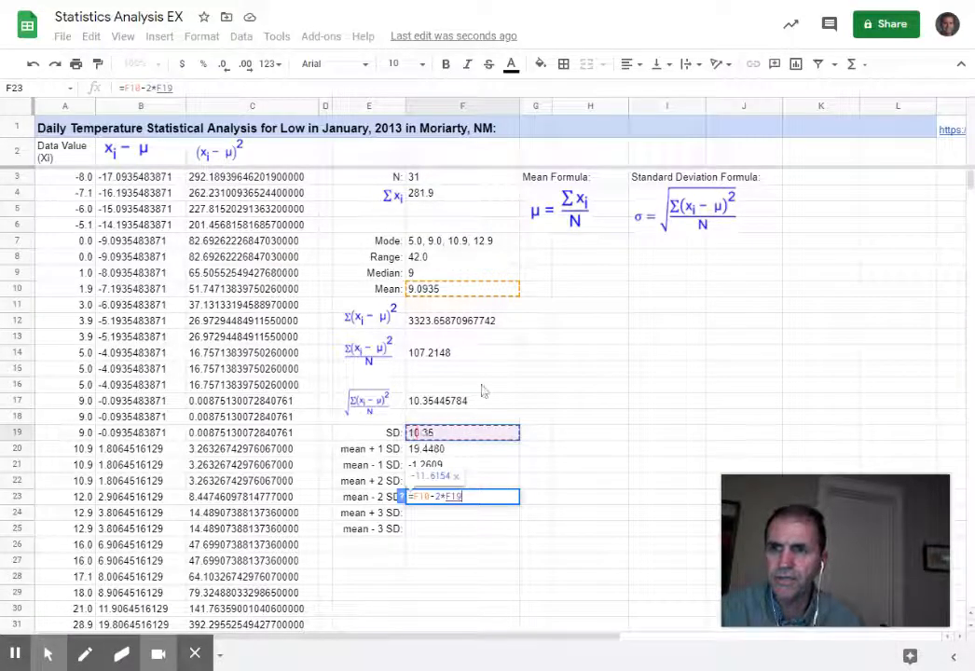
{"action": "key", "text": "Return"}
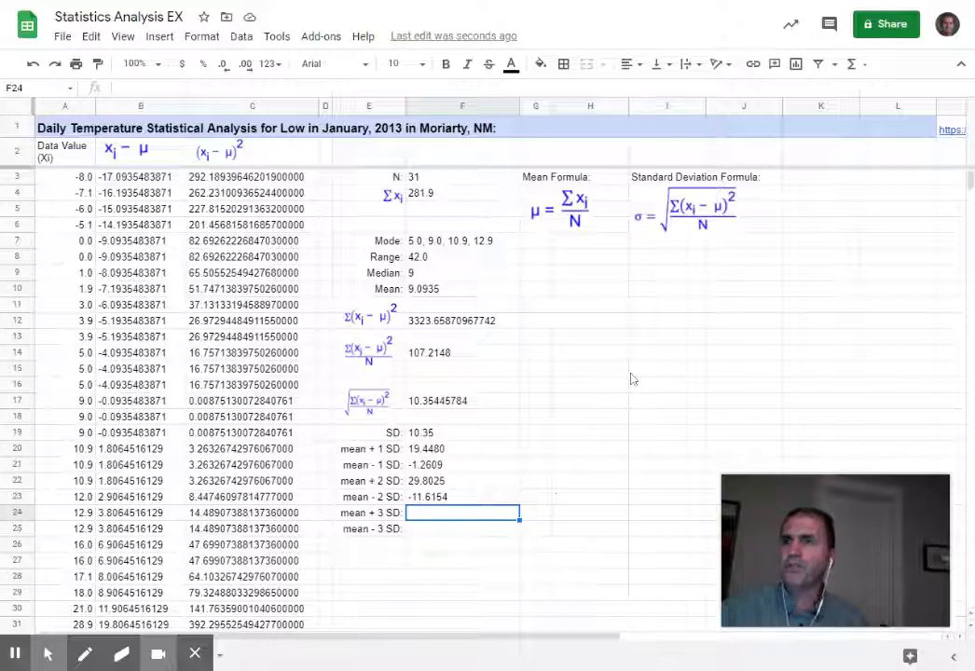
Zoom the page out one level so all the data rows down to row 33 fit in view.
{"action": "scroll", "coordinate": [634, 382], "scroll_direction": "down", "scroll_amount": 1}
{"action": "scroll", "coordinate": [635, 383], "scroll_direction": "up", "scroll_amount": 1}
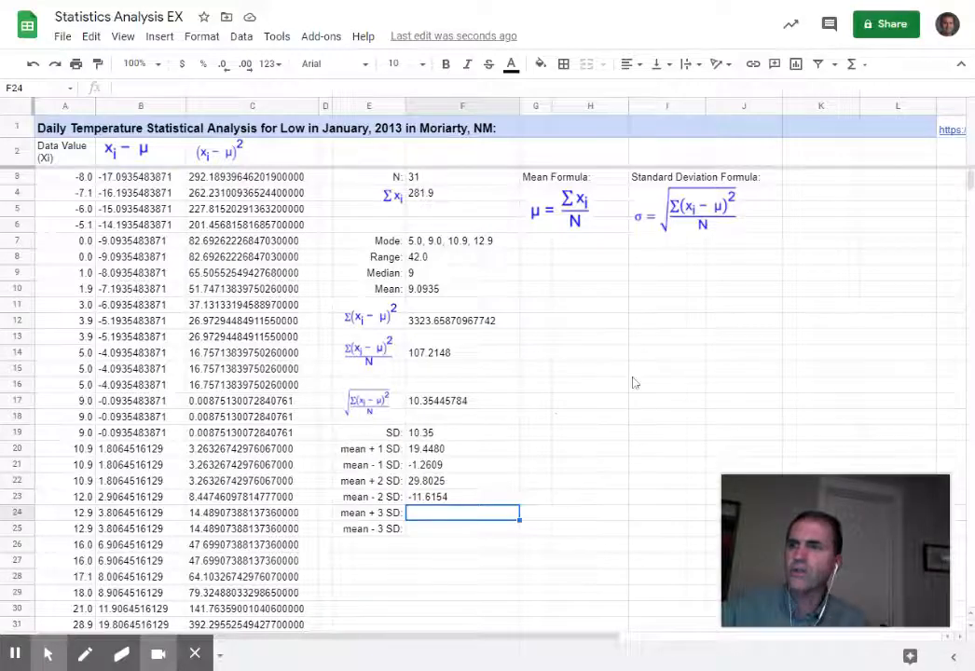
{"action": "scroll", "coordinate": [634, 381], "scroll_direction": "down", "scroll_amount": 2}
{"action": "scroll", "coordinate": [634, 382], "scroll_direction": "up", "scroll_amount": 2}
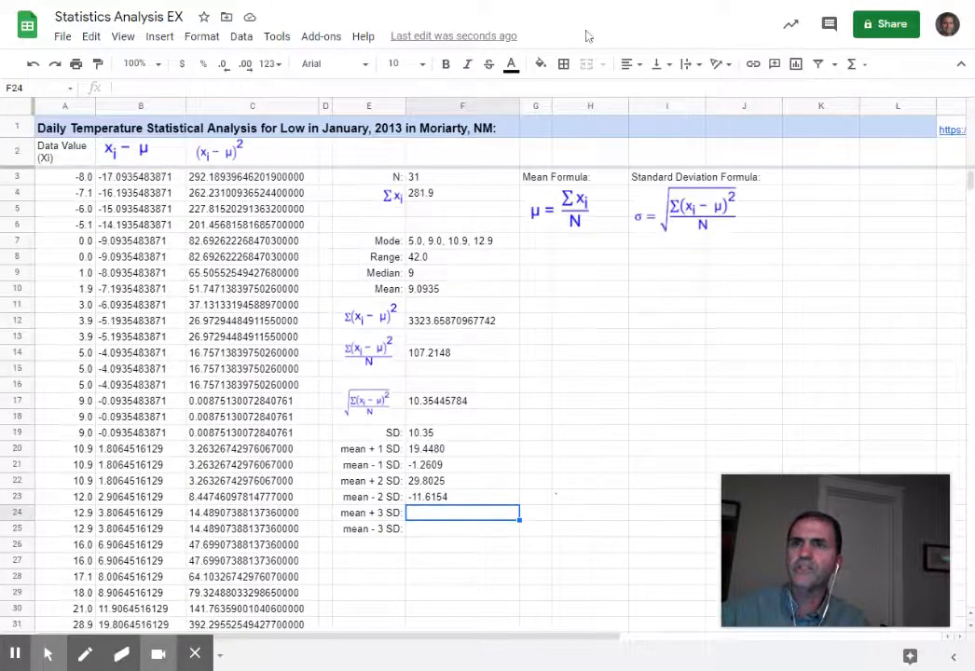
{"action": "scroll", "coordinate": [584, 261], "scroll_direction": "down", "scroll_amount": 3}
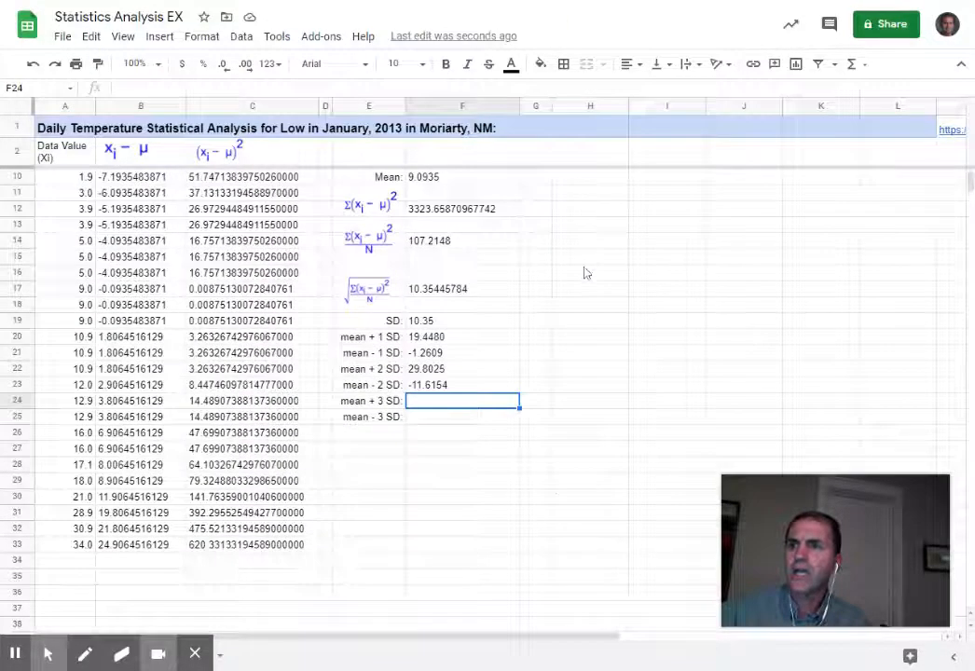
{"action": "scroll", "coordinate": [584, 270], "scroll_direction": "up", "scroll_amount": 3}
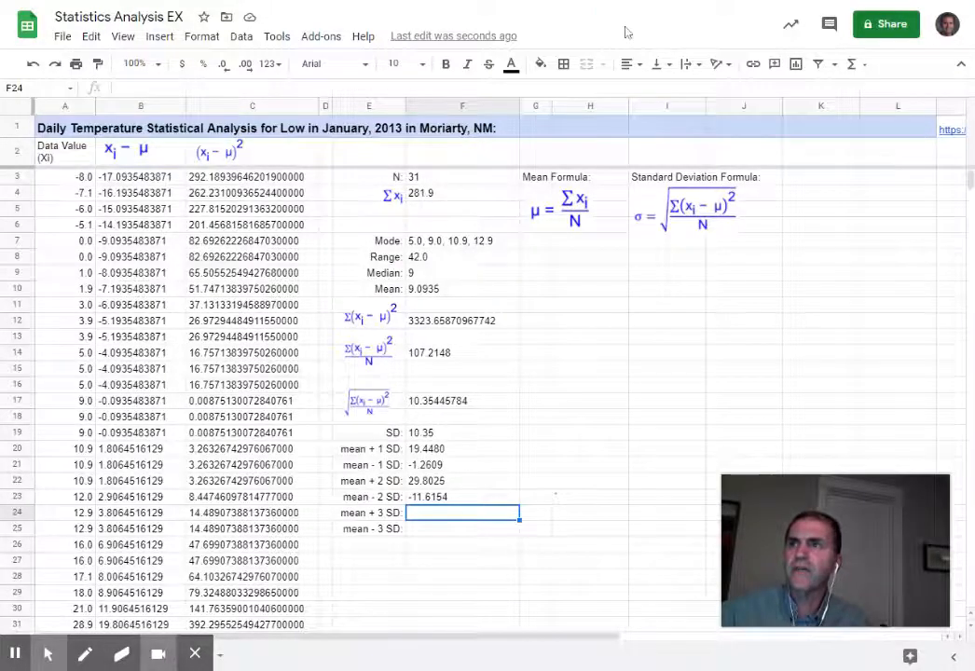
{"action": "key", "text": "ctrl+minus"}
{"action": "scroll", "coordinate": [642, 240], "scroll_direction": "down", "scroll_amount": 2}
{"action": "scroll", "coordinate": [639, 242], "scroll_direction": "up", "scroll_amount": 2}
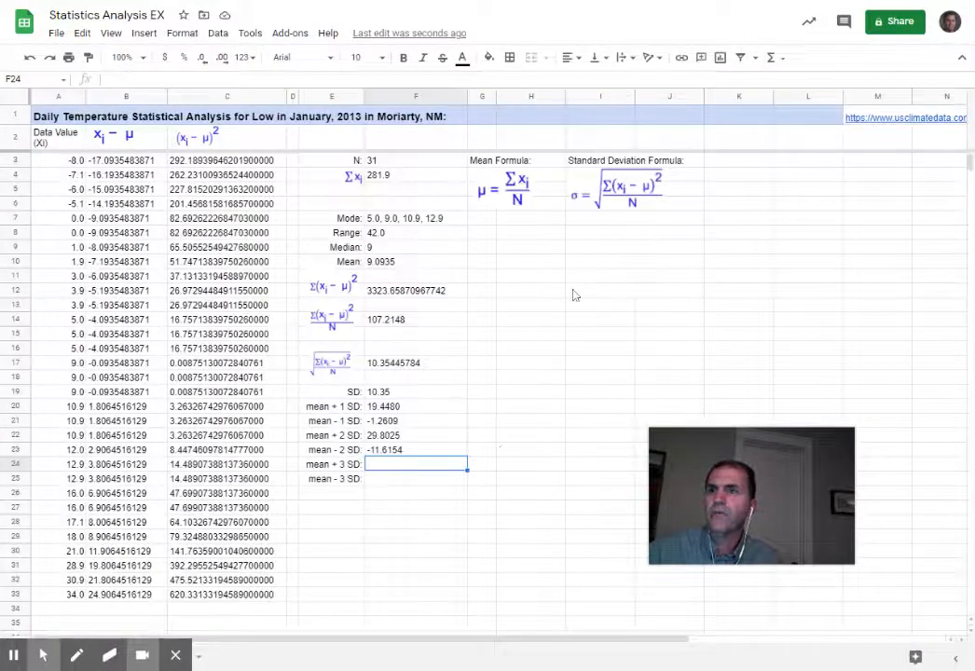
Hide the menus to give the sheet more vertical room.
{"action": "left_click", "coordinate": [546, 308]}
{"action": "scroll", "coordinate": [548, 309], "scroll_direction": "down", "scroll_amount": 3}
{"action": "scroll", "coordinate": [547, 308], "scroll_direction": "down", "scroll_amount": 3}
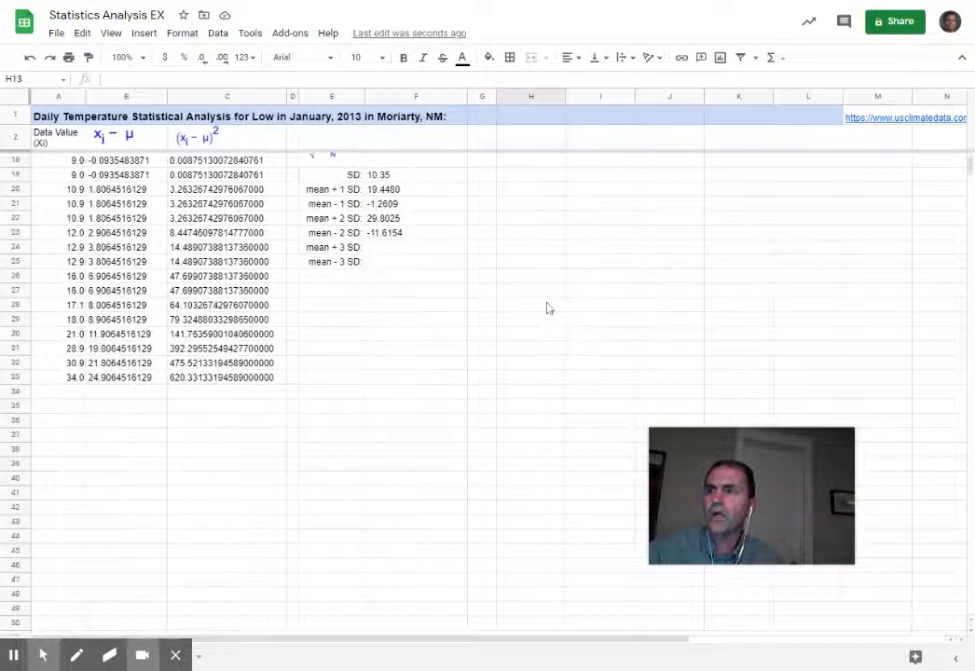
{"action": "scroll", "coordinate": [548, 307], "scroll_direction": "up", "scroll_amount": 6}
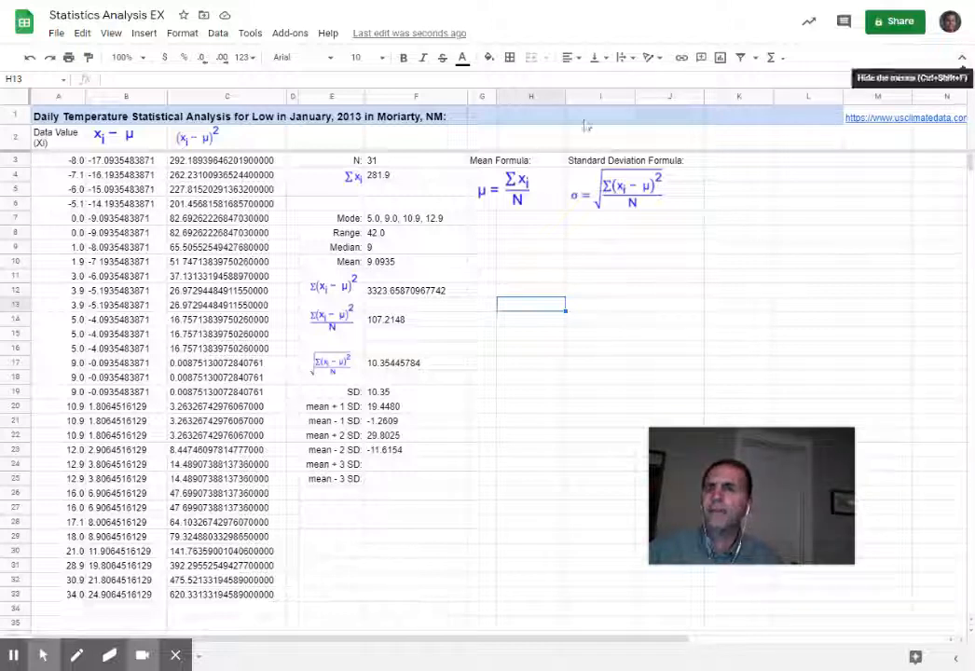
{"action": "left_click", "coordinate": [963, 62]}
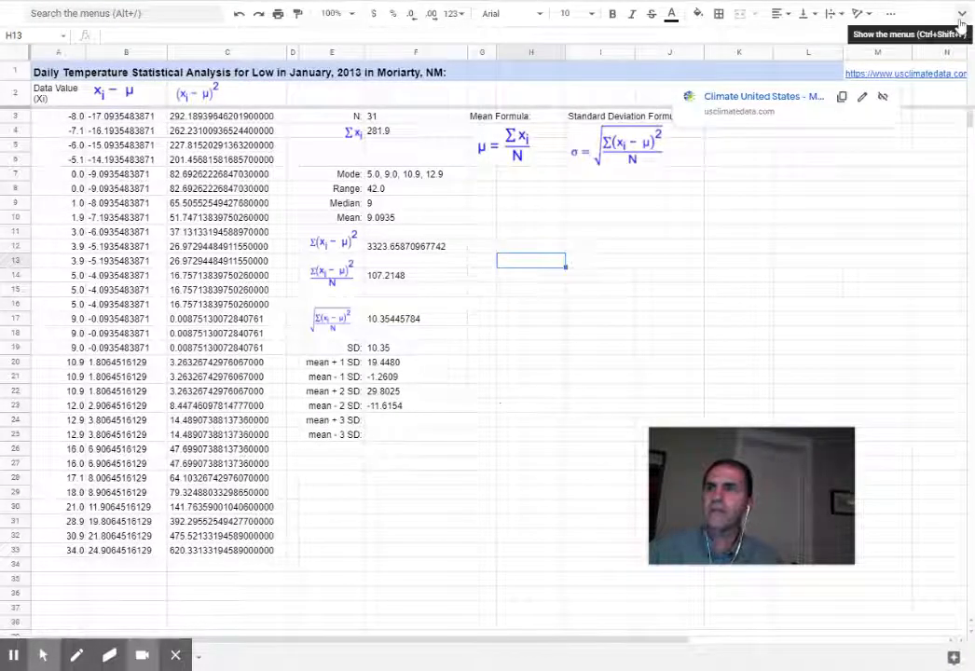
{"action": "left_click", "coordinate": [963, 15]}
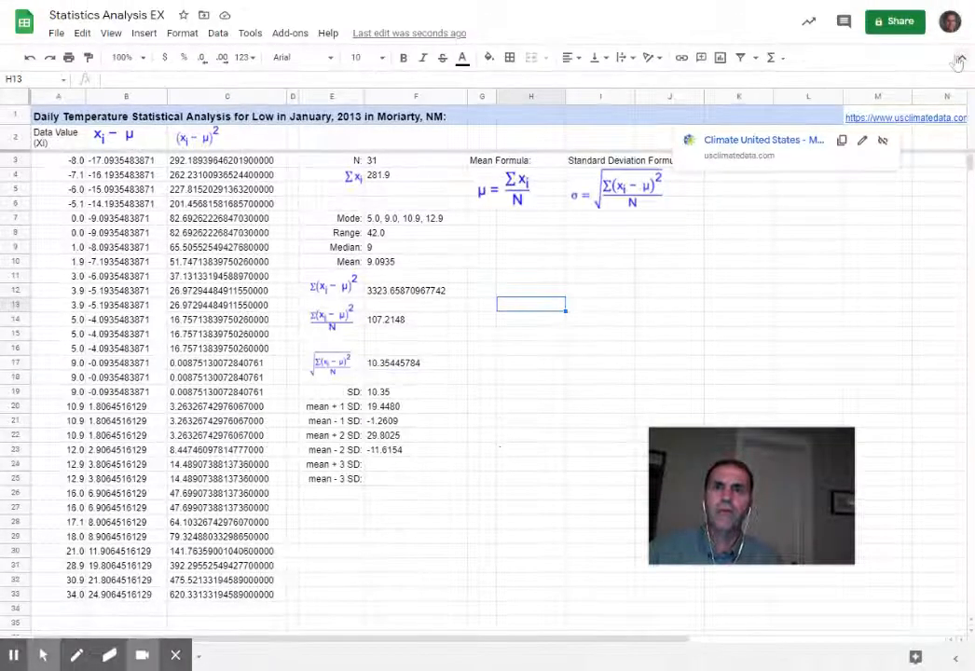
{"action": "scroll", "coordinate": [649, 330], "scroll_direction": "down", "scroll_amount": 2}
{"action": "scroll", "coordinate": [649, 329], "scroll_direction": "up", "scroll_amount": 2}
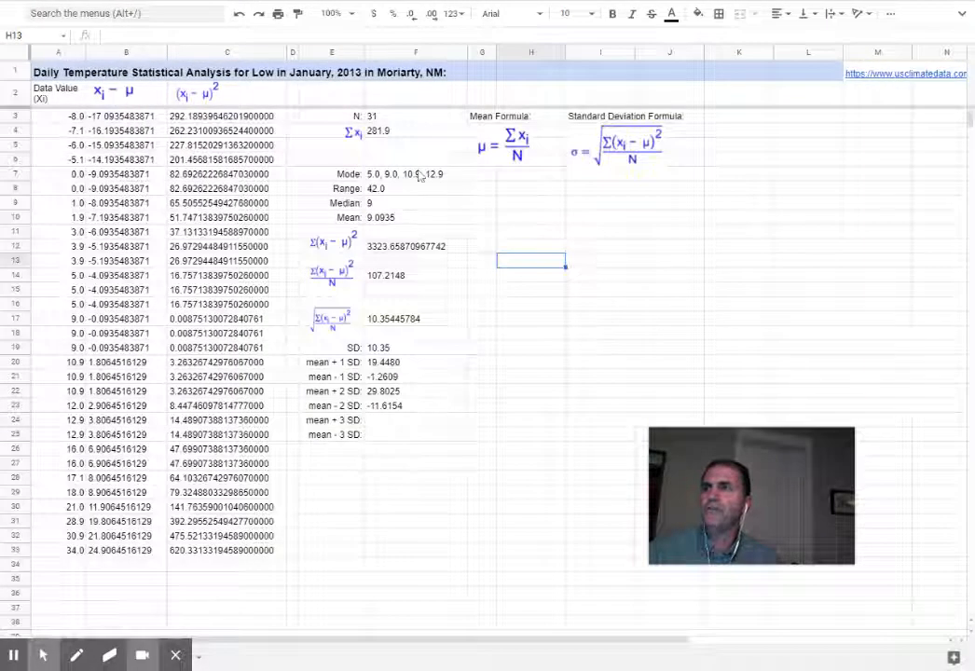
{"action": "left_click", "coordinate": [56, 52]}
{"action": "scroll", "coordinate": [366, 275], "scroll_direction": "down", "scroll_amount": 1}
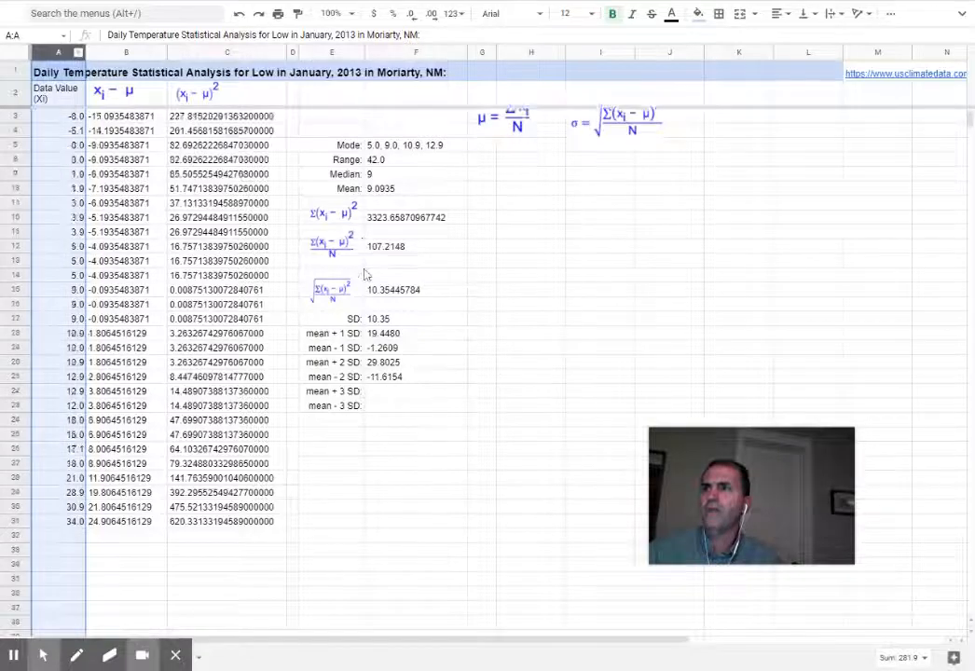
{"action": "scroll", "coordinate": [365, 275], "scroll_direction": "up", "scroll_amount": 1}
{"action": "key", "text": "ctrl+a"}
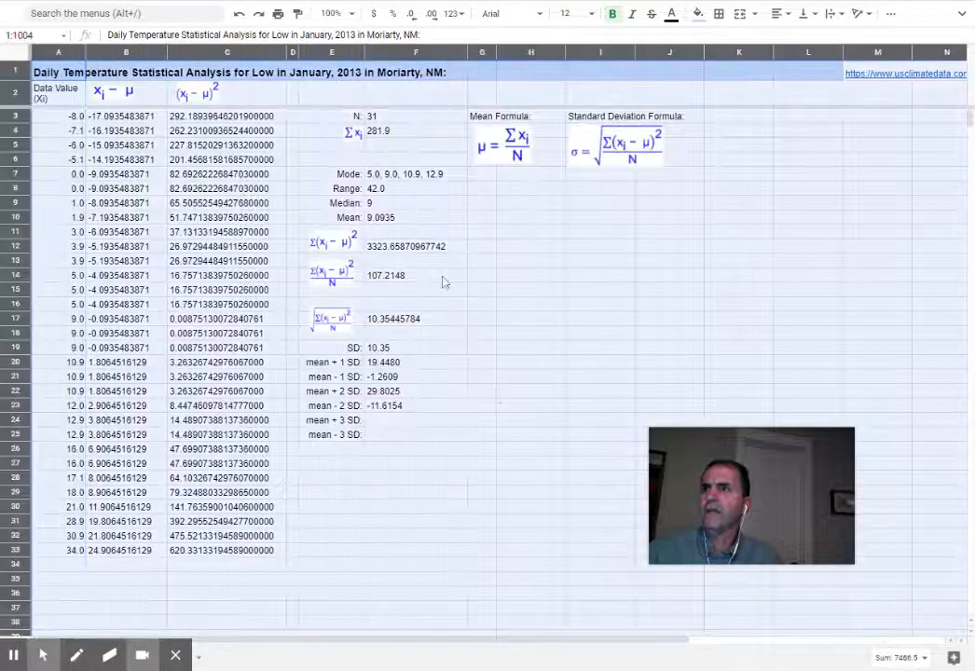
{"action": "scroll", "coordinate": [448, 298], "scroll_direction": "down", "scroll_amount": 3}
{"action": "scroll", "coordinate": [449, 298], "scroll_direction": "up", "scroll_amount": 3}
{"action": "scroll", "coordinate": [448, 298], "scroll_direction": "down", "scroll_amount": 2}
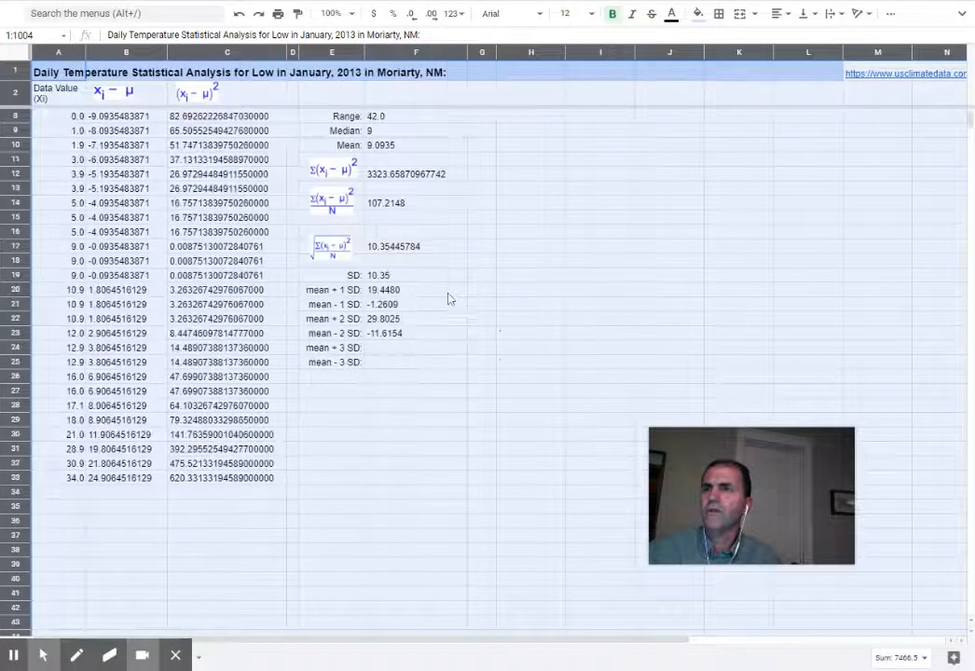
{"action": "scroll", "coordinate": [448, 299], "scroll_direction": "up", "scroll_amount": 2}
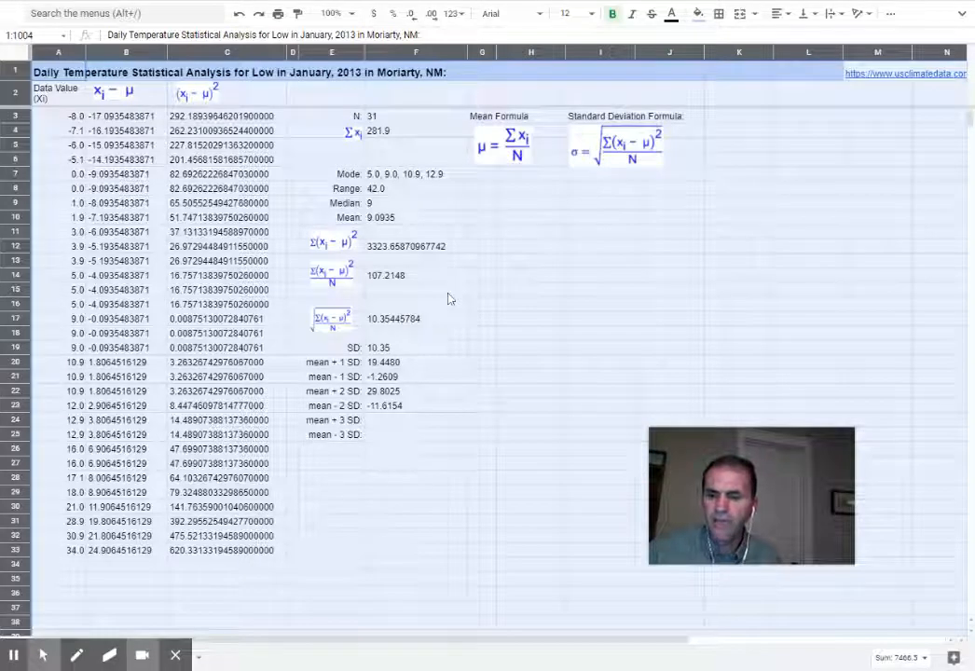
{"action": "scroll", "coordinate": [453, 308], "scroll_direction": "right", "scroll_amount": 5}
{"action": "scroll", "coordinate": [454, 312], "scroll_direction": "left", "scroll_amount": 5}
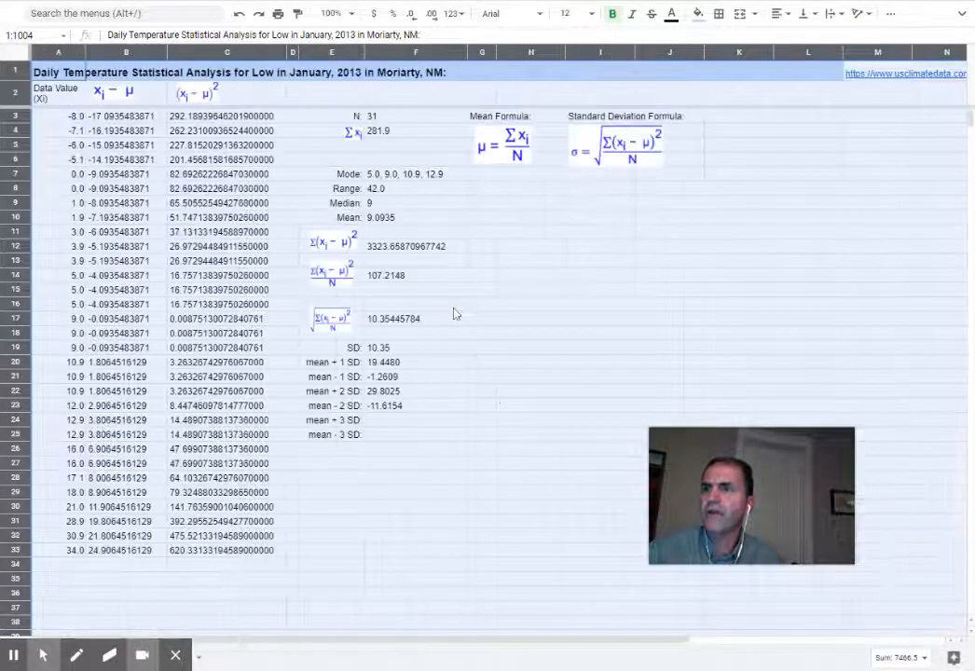
{"action": "scroll", "coordinate": [455, 313], "scroll_direction": "right", "scroll_amount": 5}
{"action": "scroll", "coordinate": [455, 312], "scroll_direction": "left", "scroll_amount": 5}
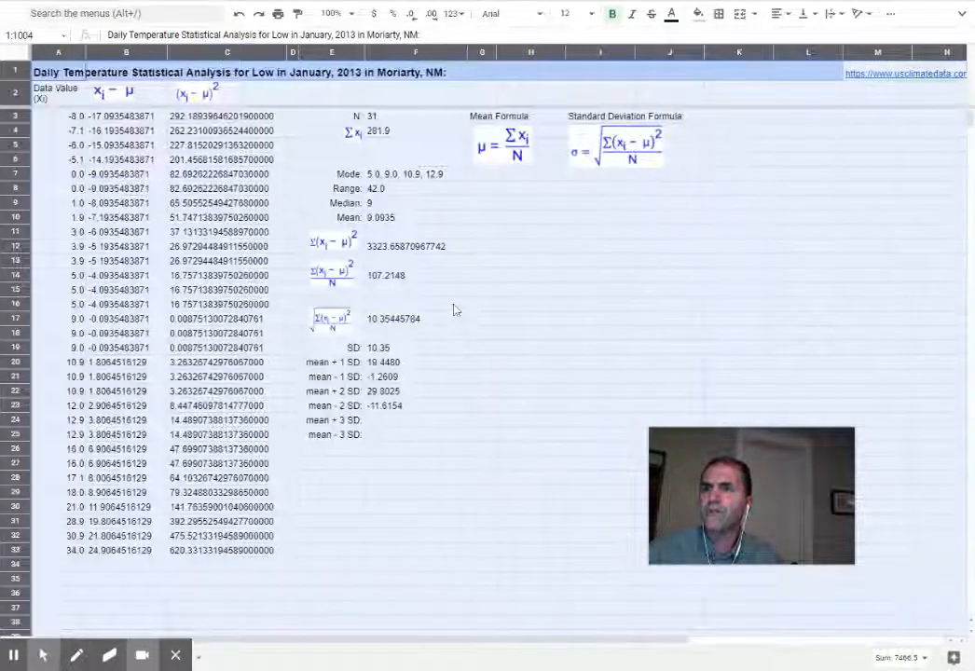
{"action": "left_click", "coordinate": [454, 307]}
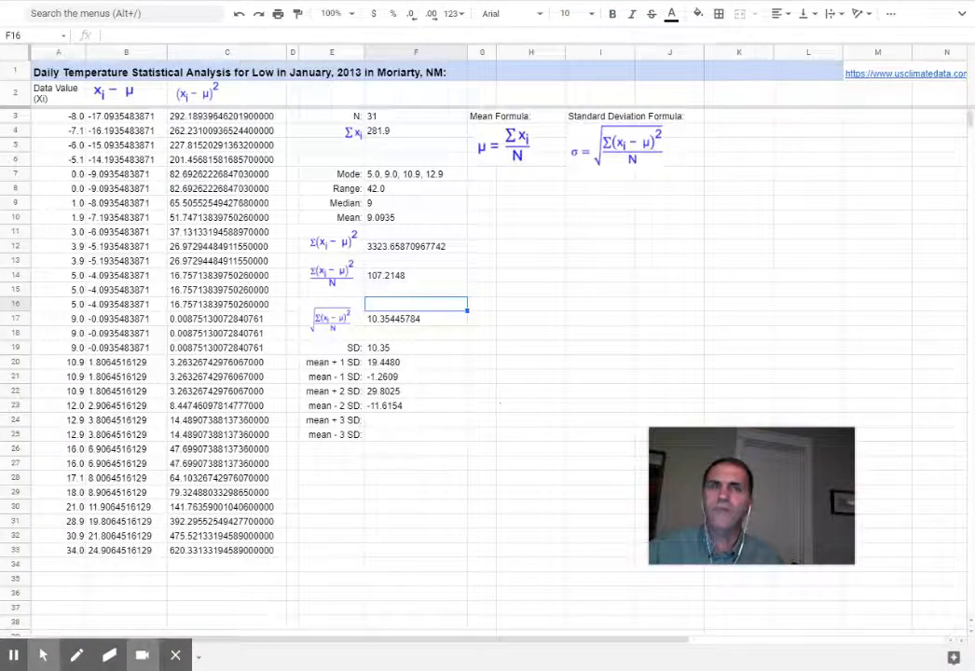
Zoom the page out slightly so more empty rows and columns around the data fit in view.
{"action": "left_click", "coordinate": [808, 131]}
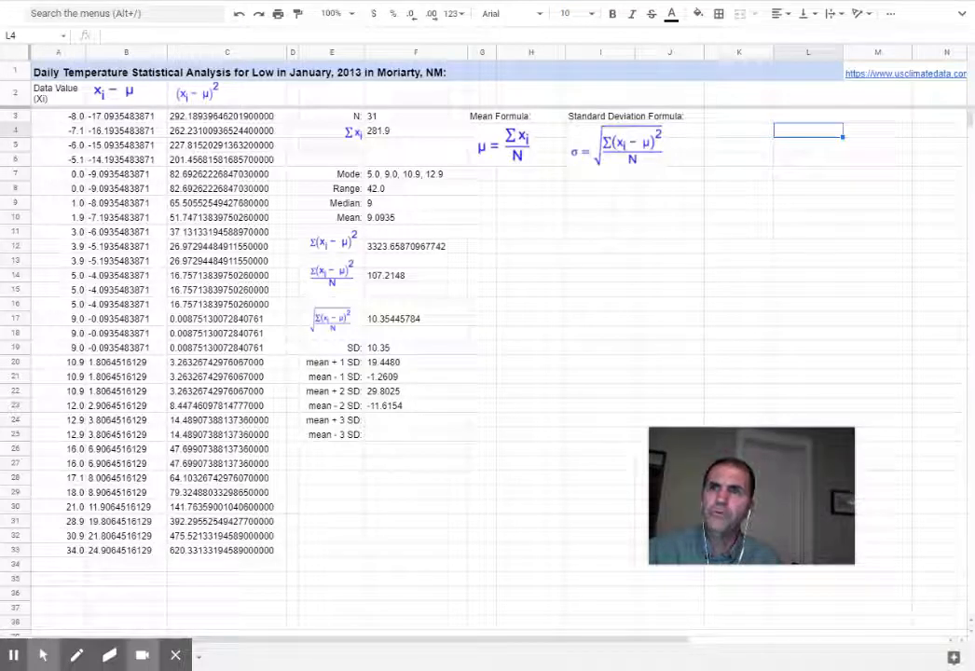
{"action": "key", "text": "ctrl+minus"}
{"action": "key", "text": "ctrl+minus"}
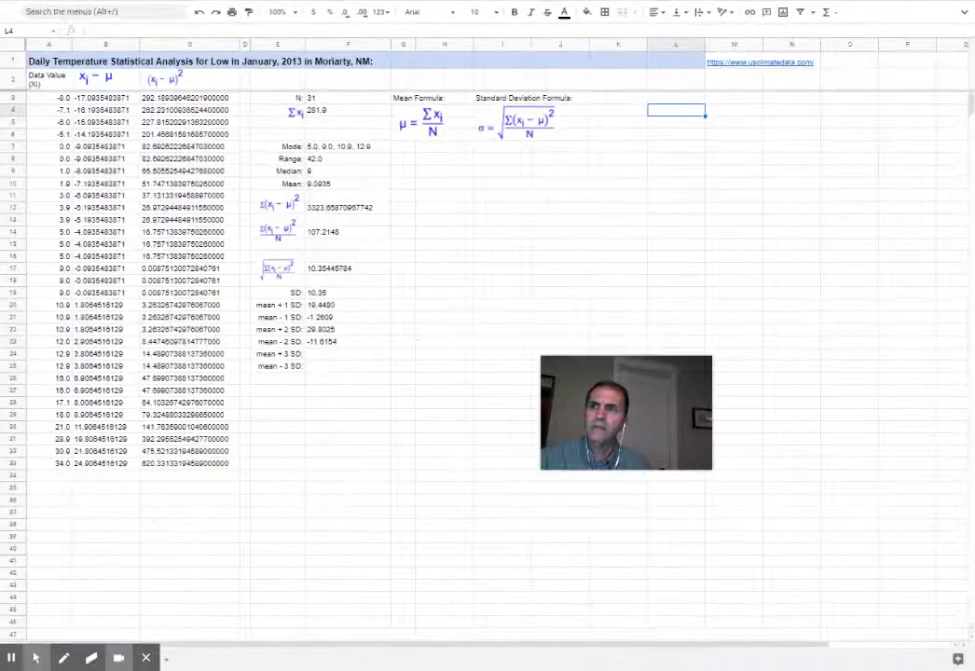
{"action": "key", "text": "ctrl+plus"}
{"action": "key", "text": "ctrl+plus"}
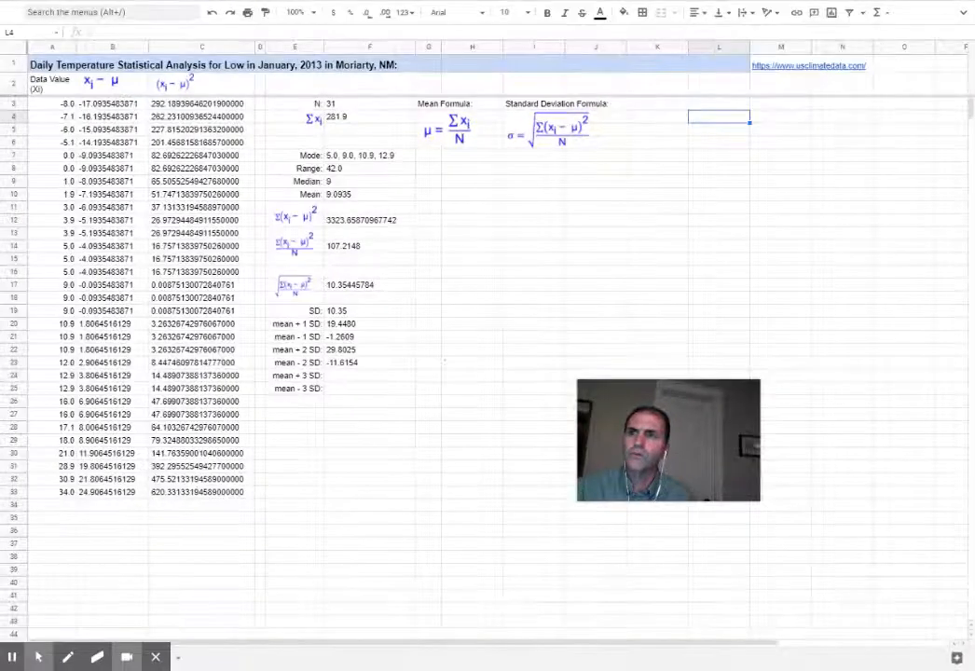